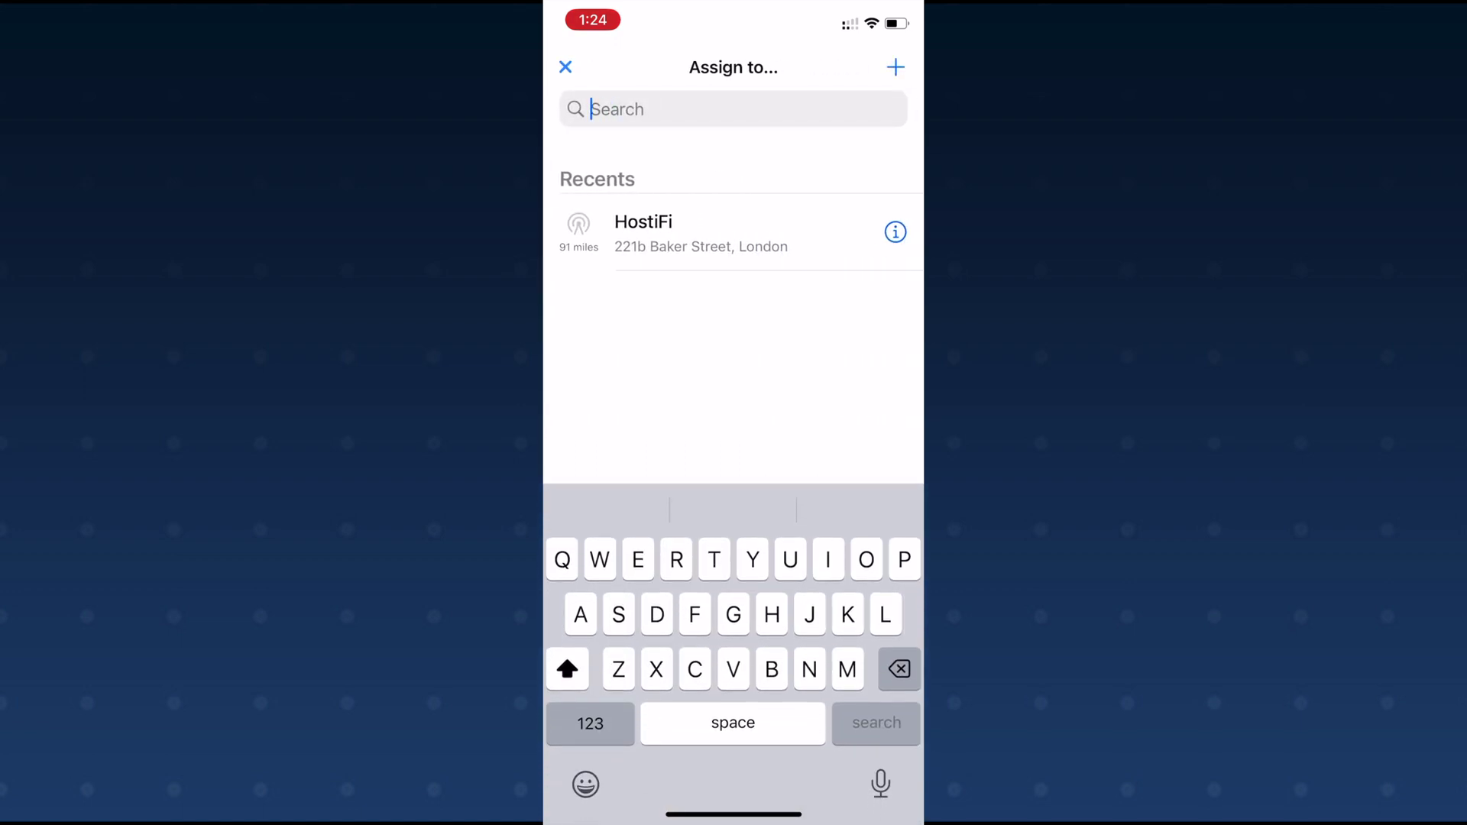
Assign the new UISP-R router to the HostiFi site so it is adopted as UISP-R 848.
click(688, 232)
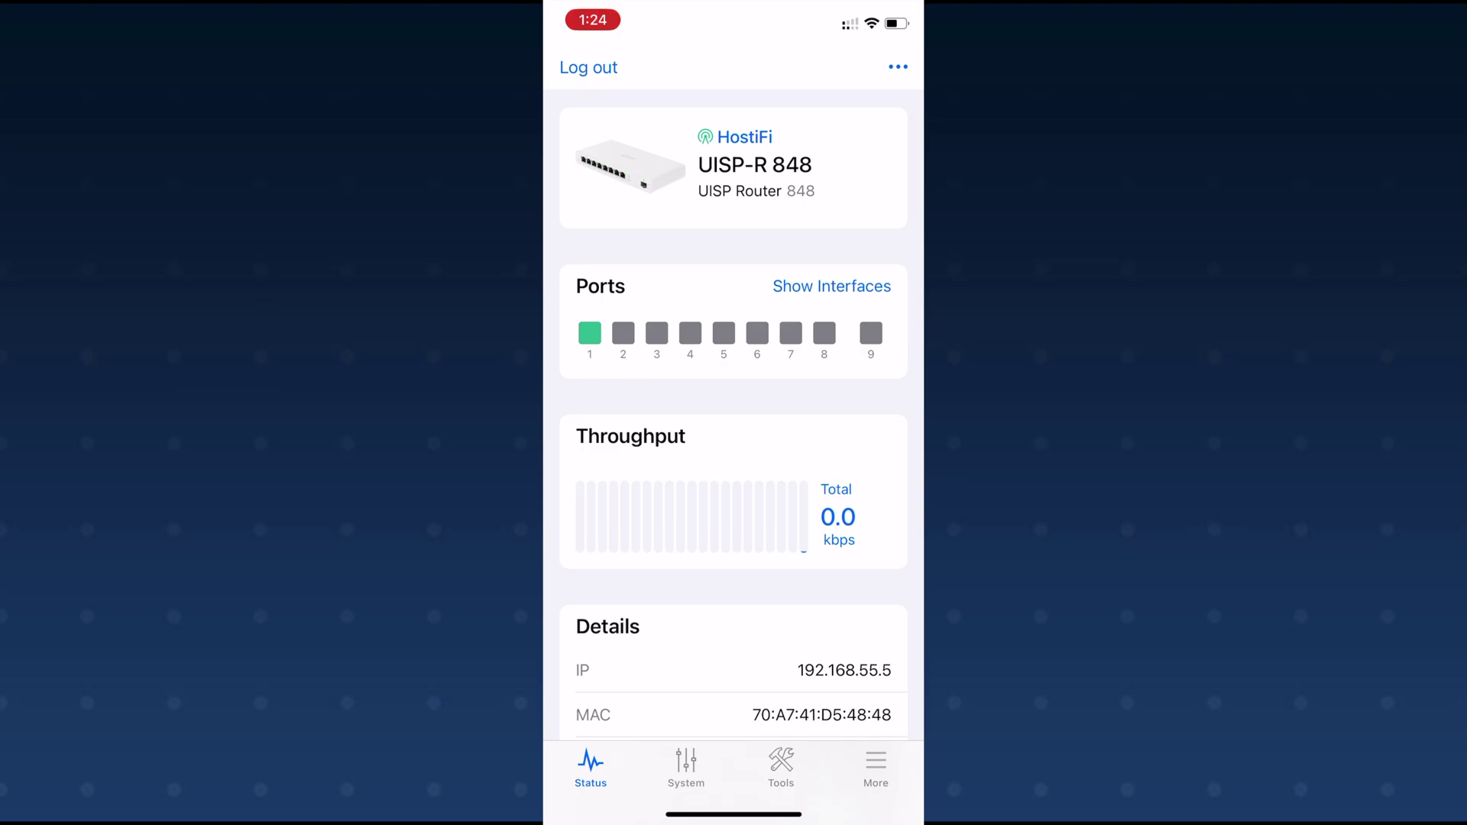
scroll(734, 413, down, 5)
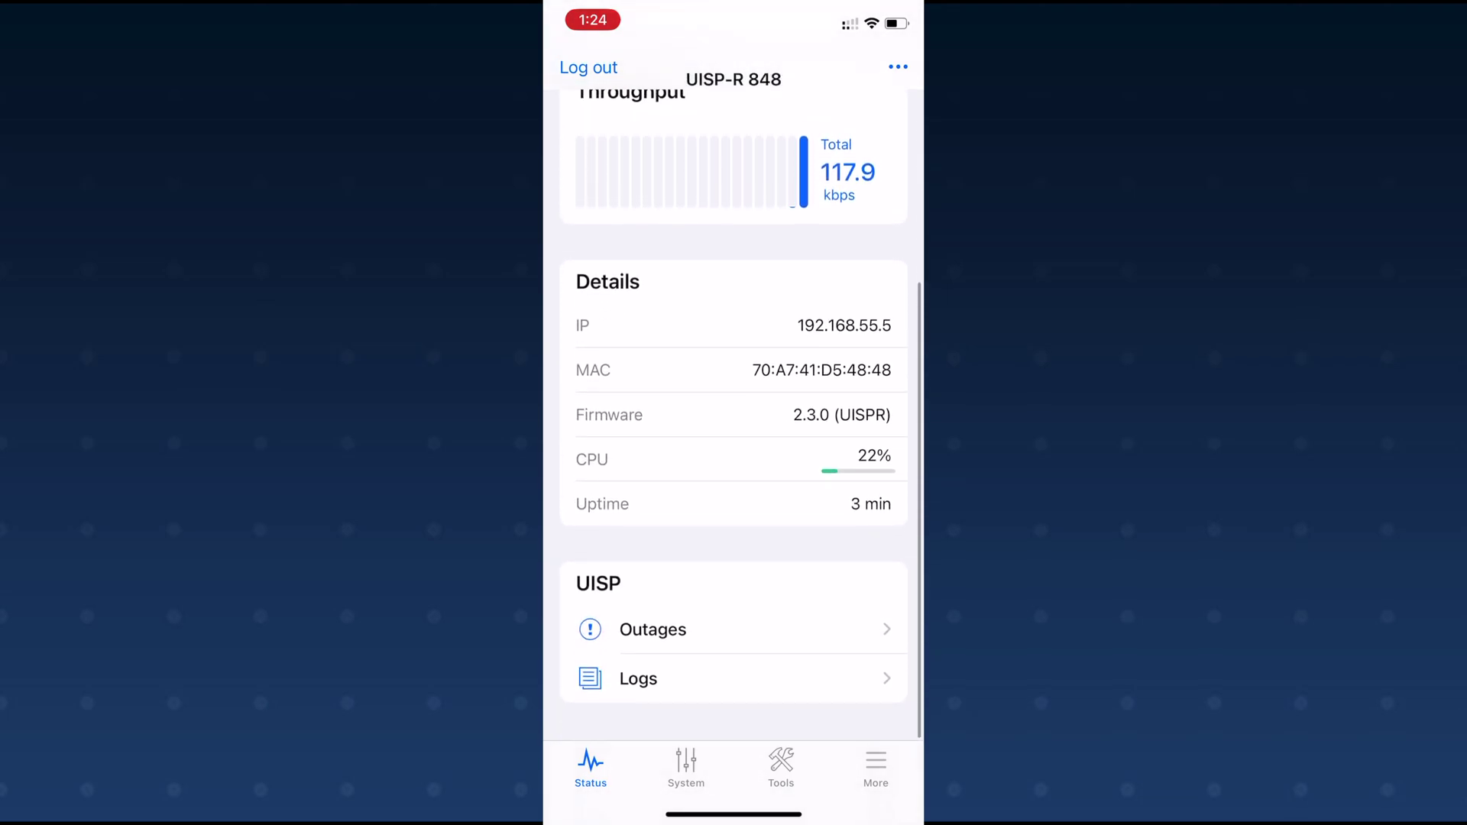
click(639, 678)
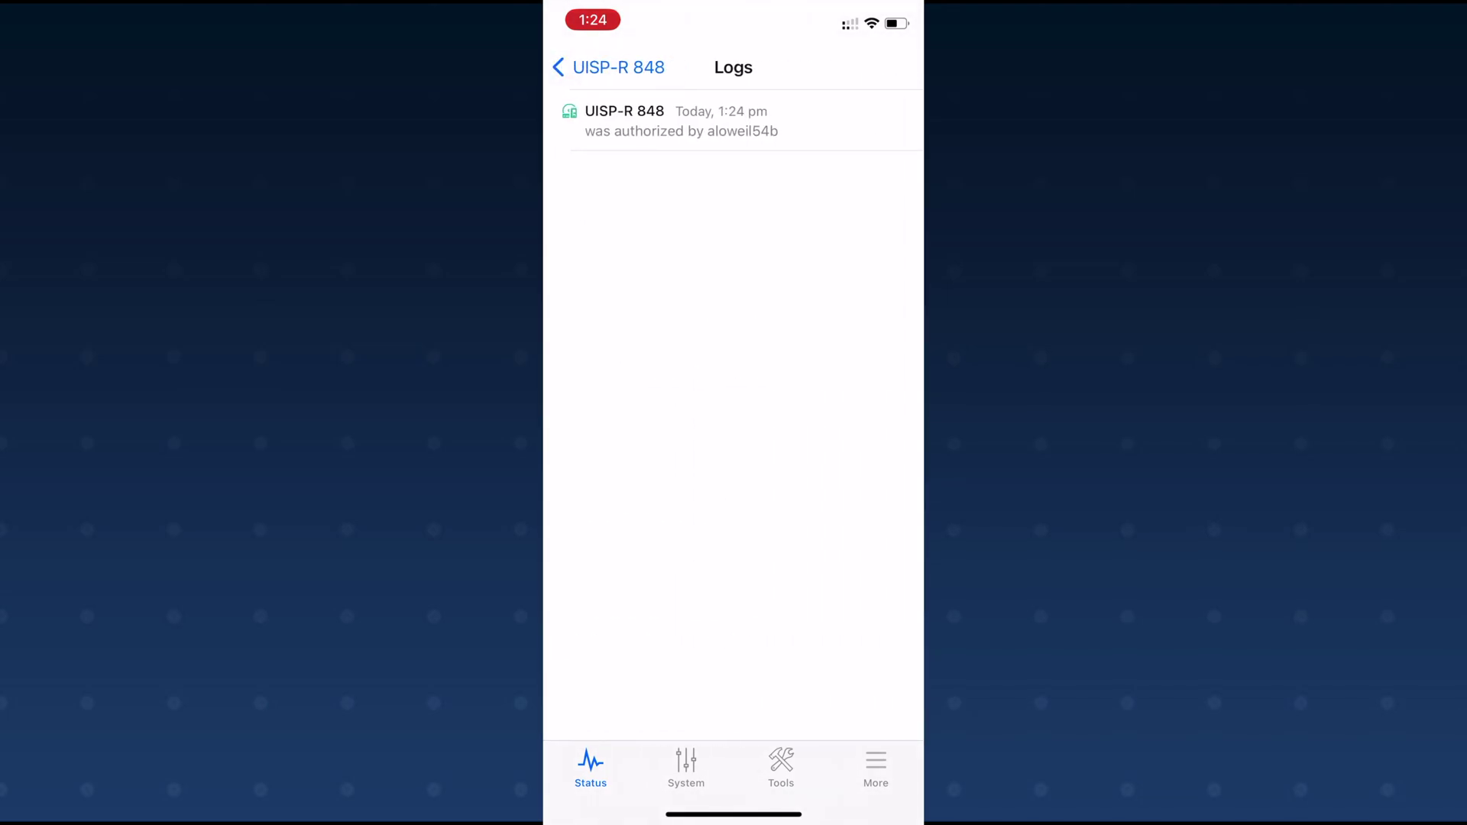
click(608, 68)
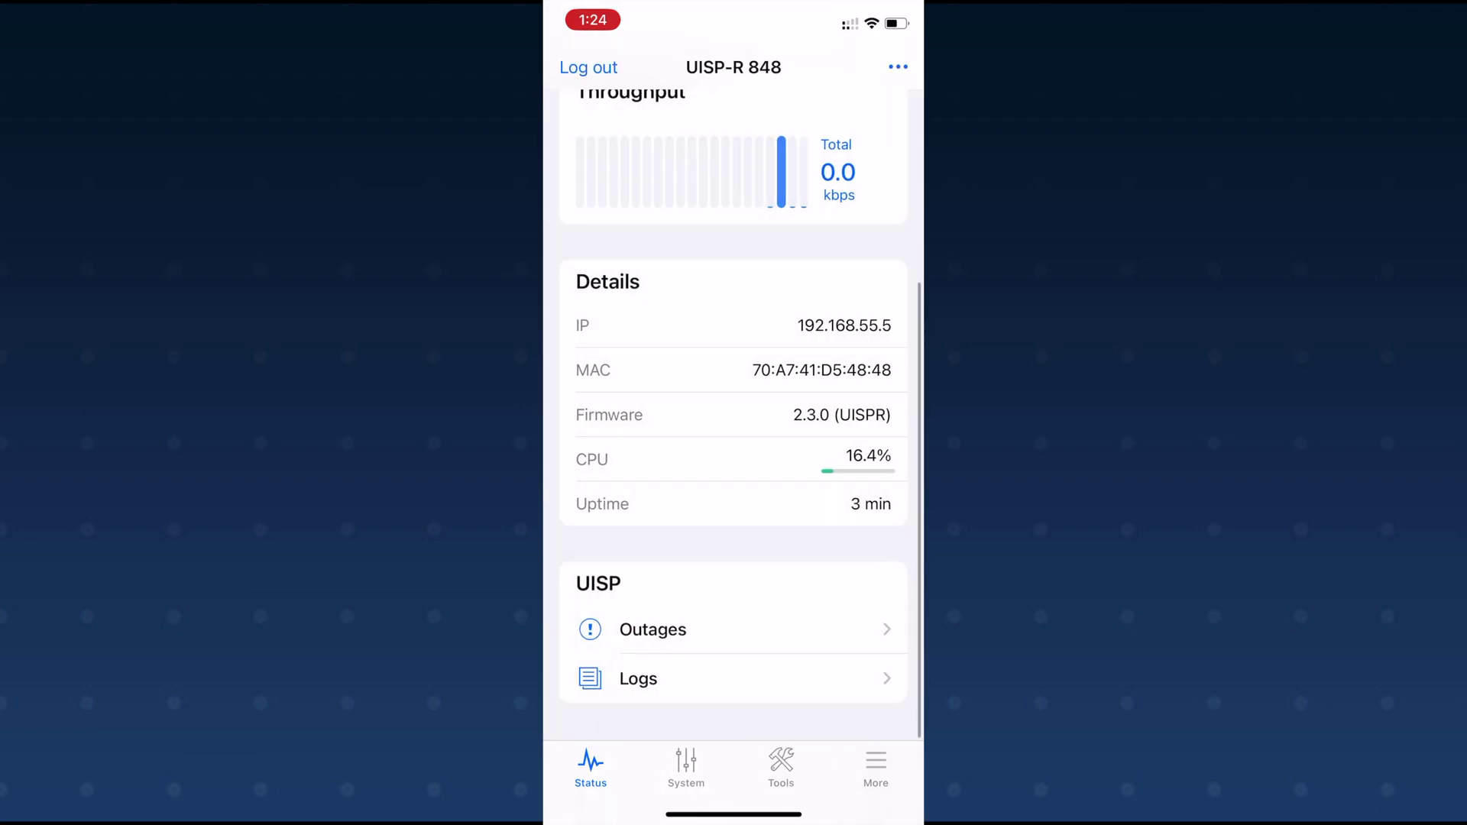
scroll(734, 413, up, 3)
click(686, 767)
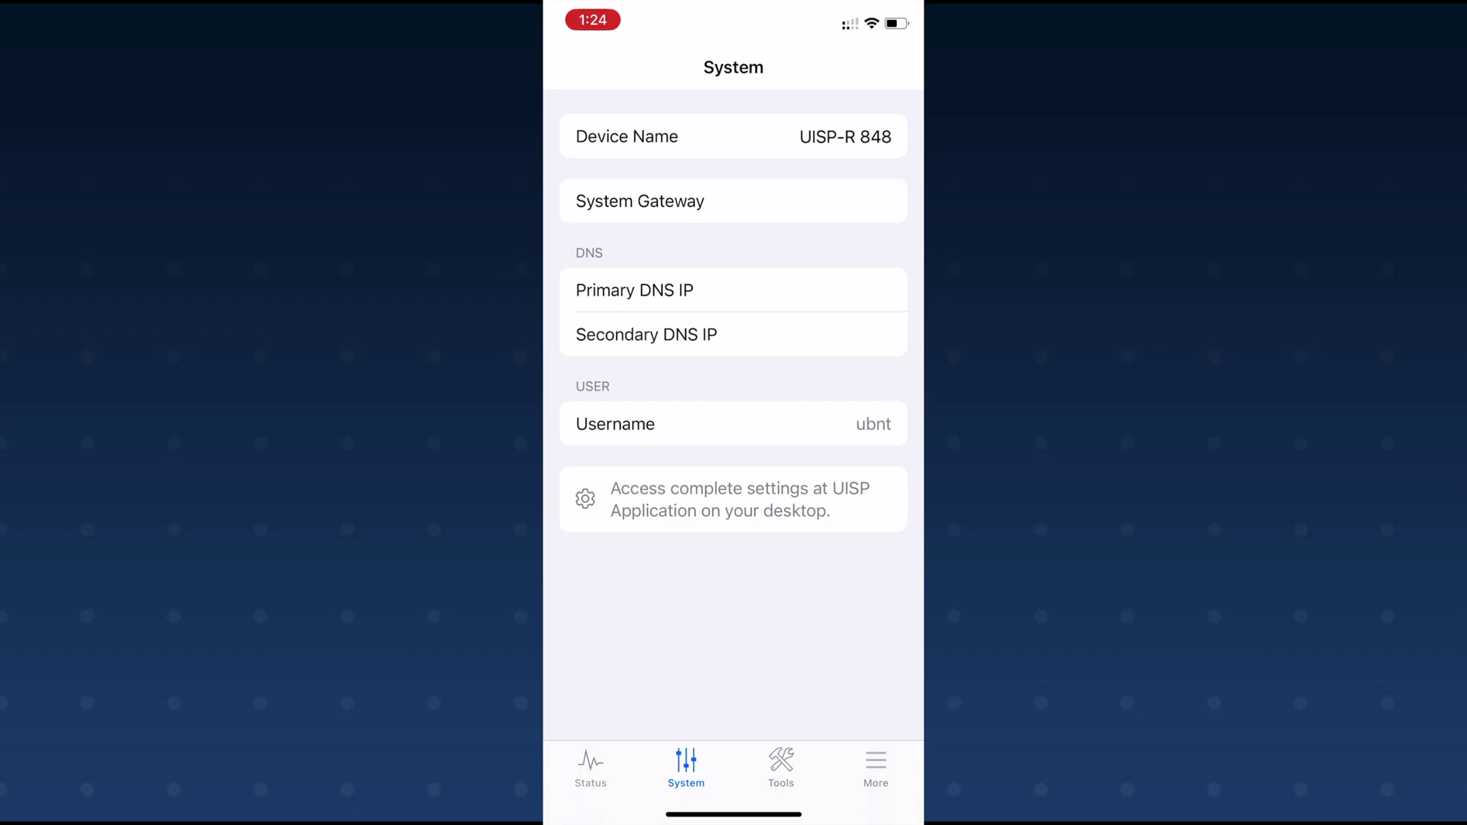
click(781, 767)
click(876, 766)
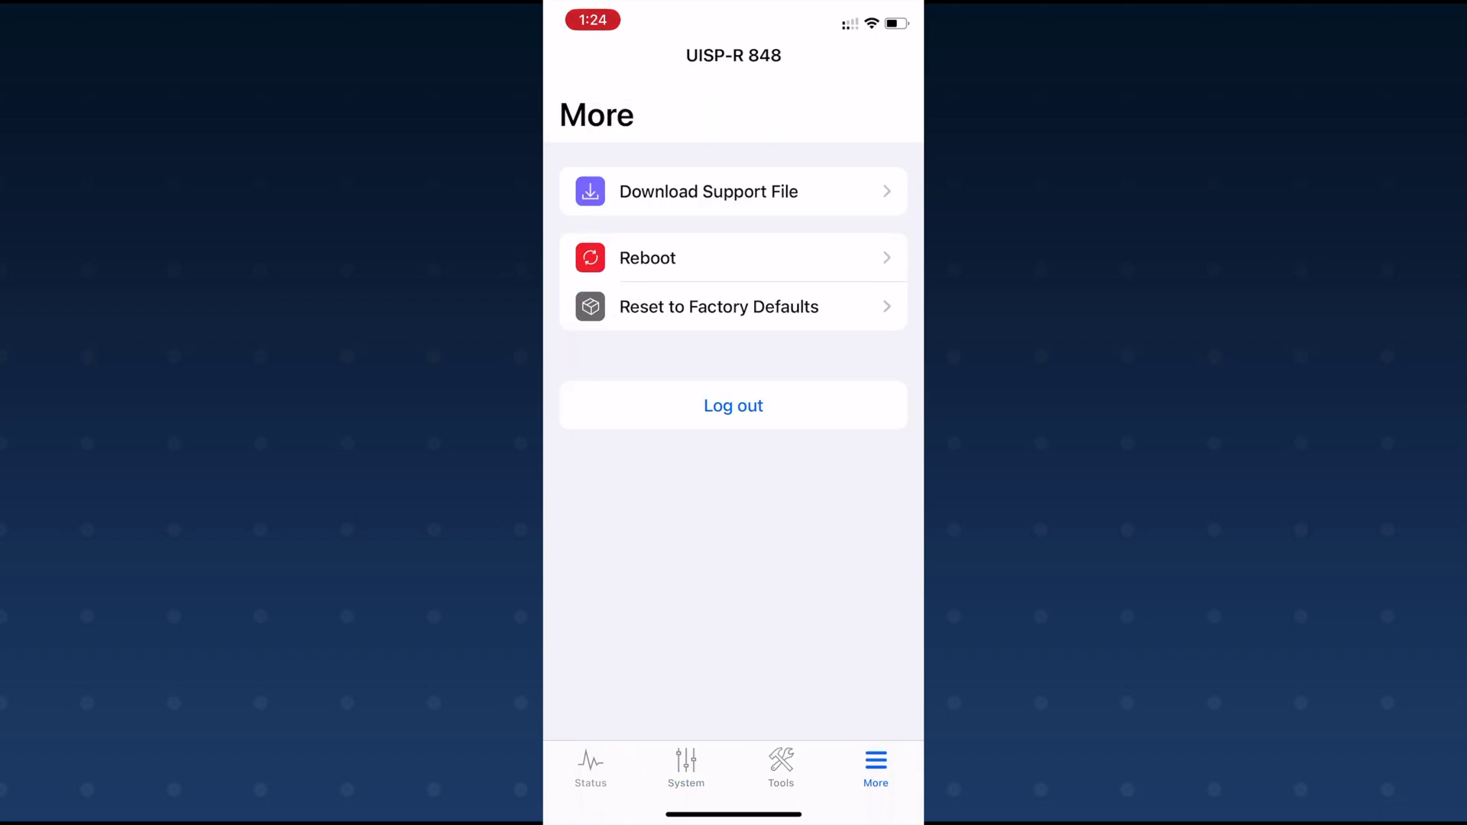
click(686, 767)
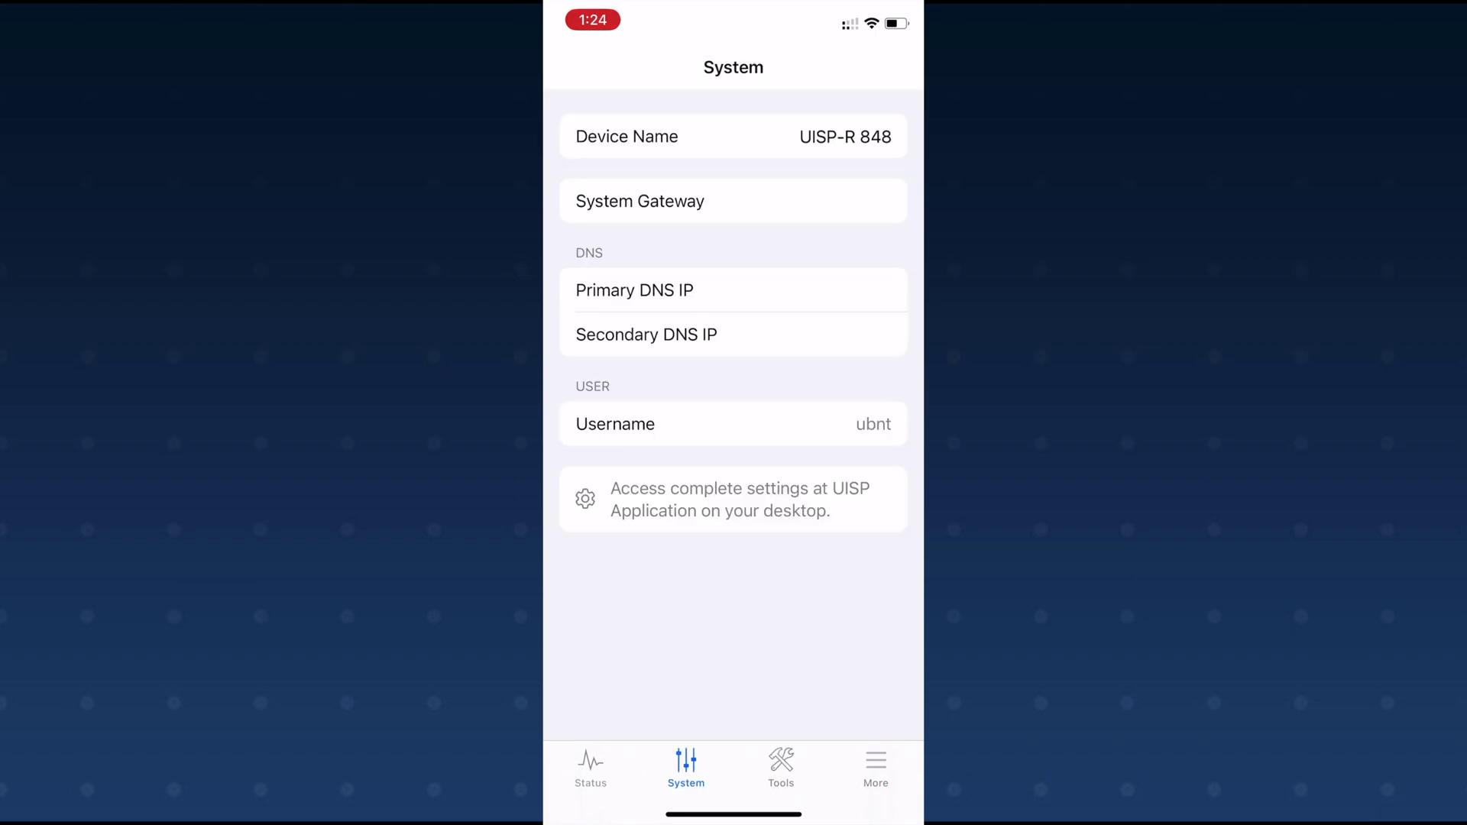
click(860, 136)
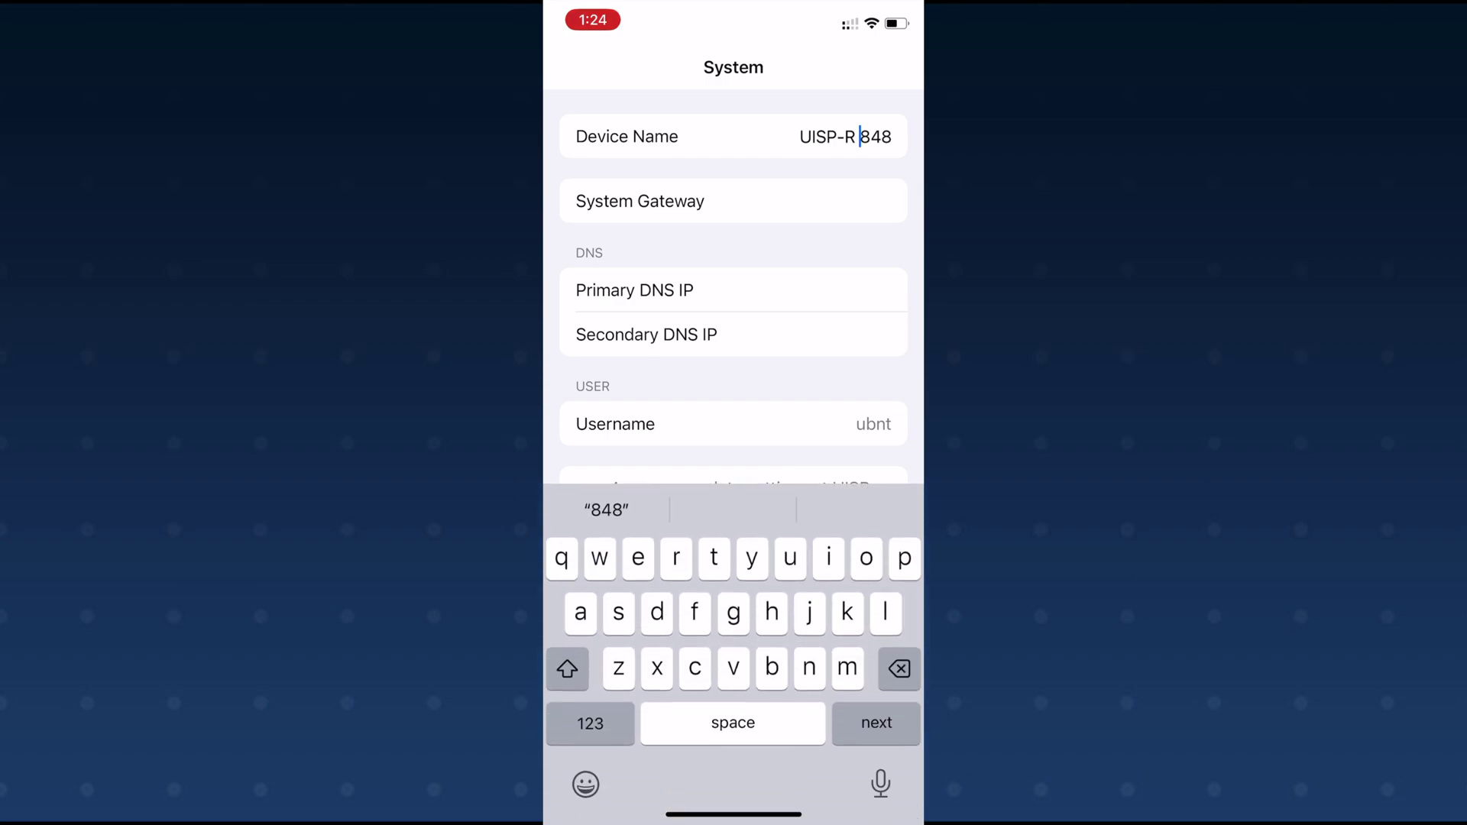
click(591, 766)
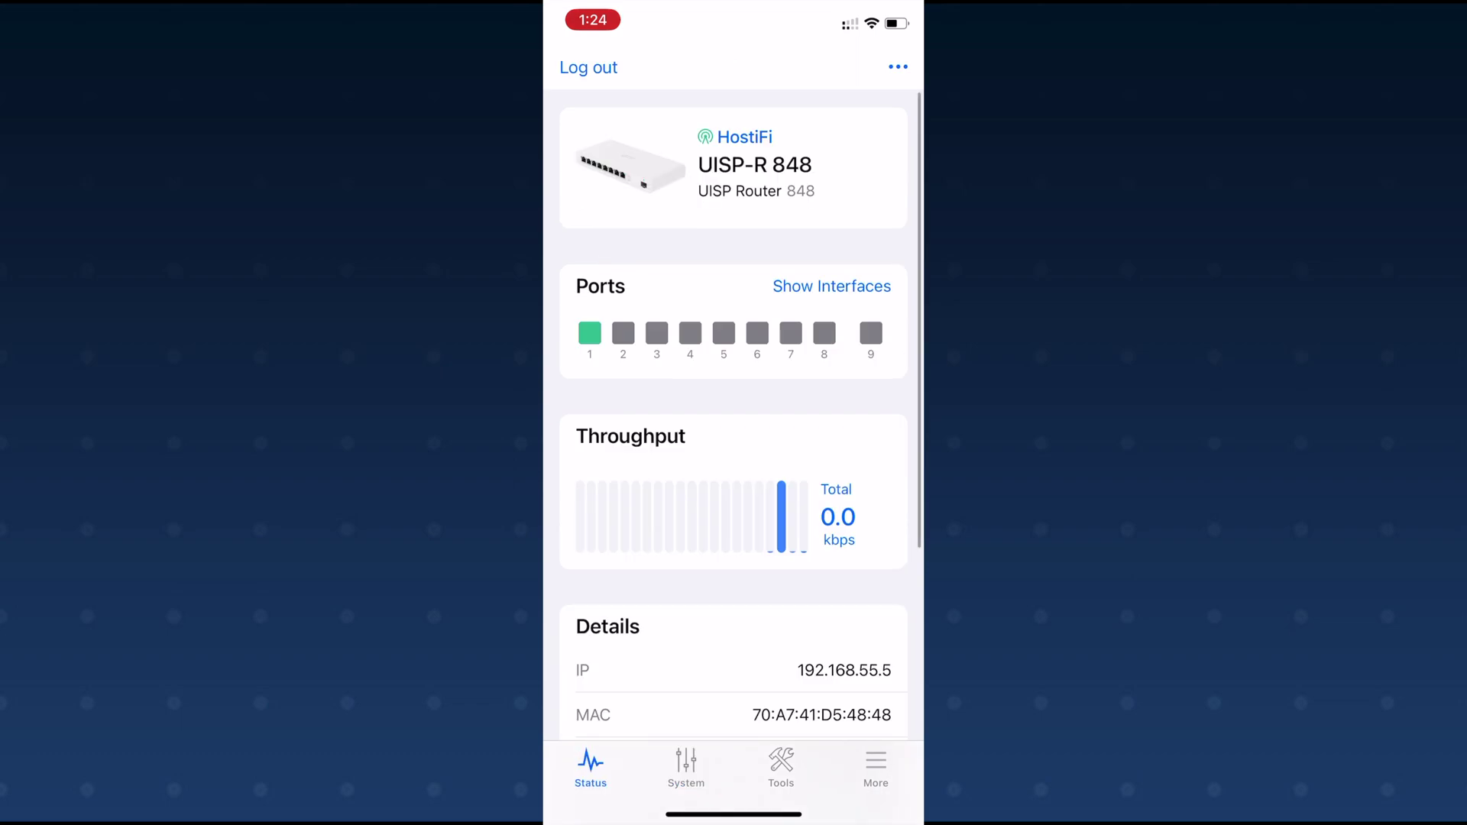
Inspect the WAN port's IPv4 settings, toggling DHCP off then cancelling, then open VLAN 1.
click(832, 286)
click(688, 229)
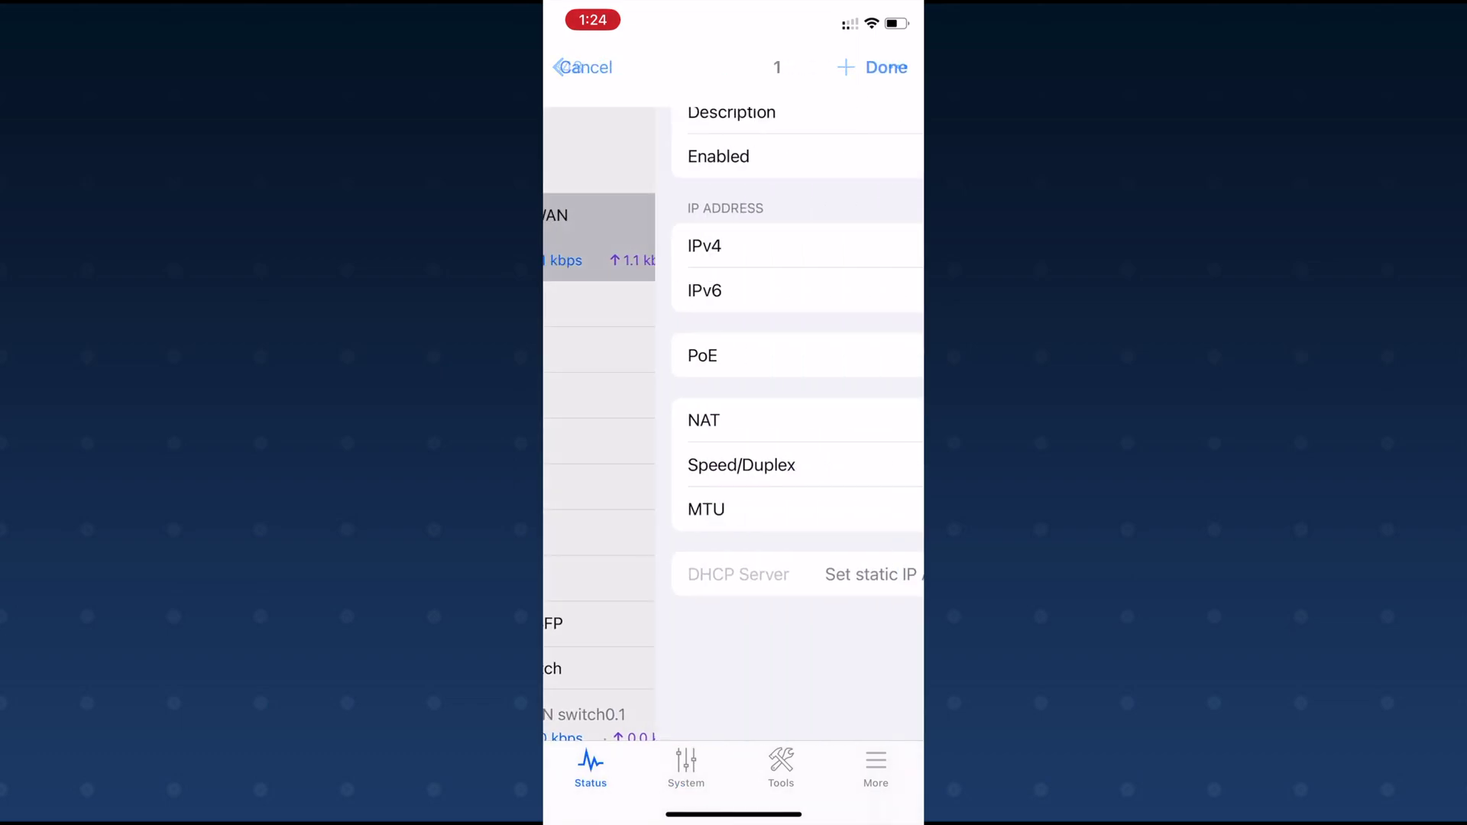
click(688, 245)
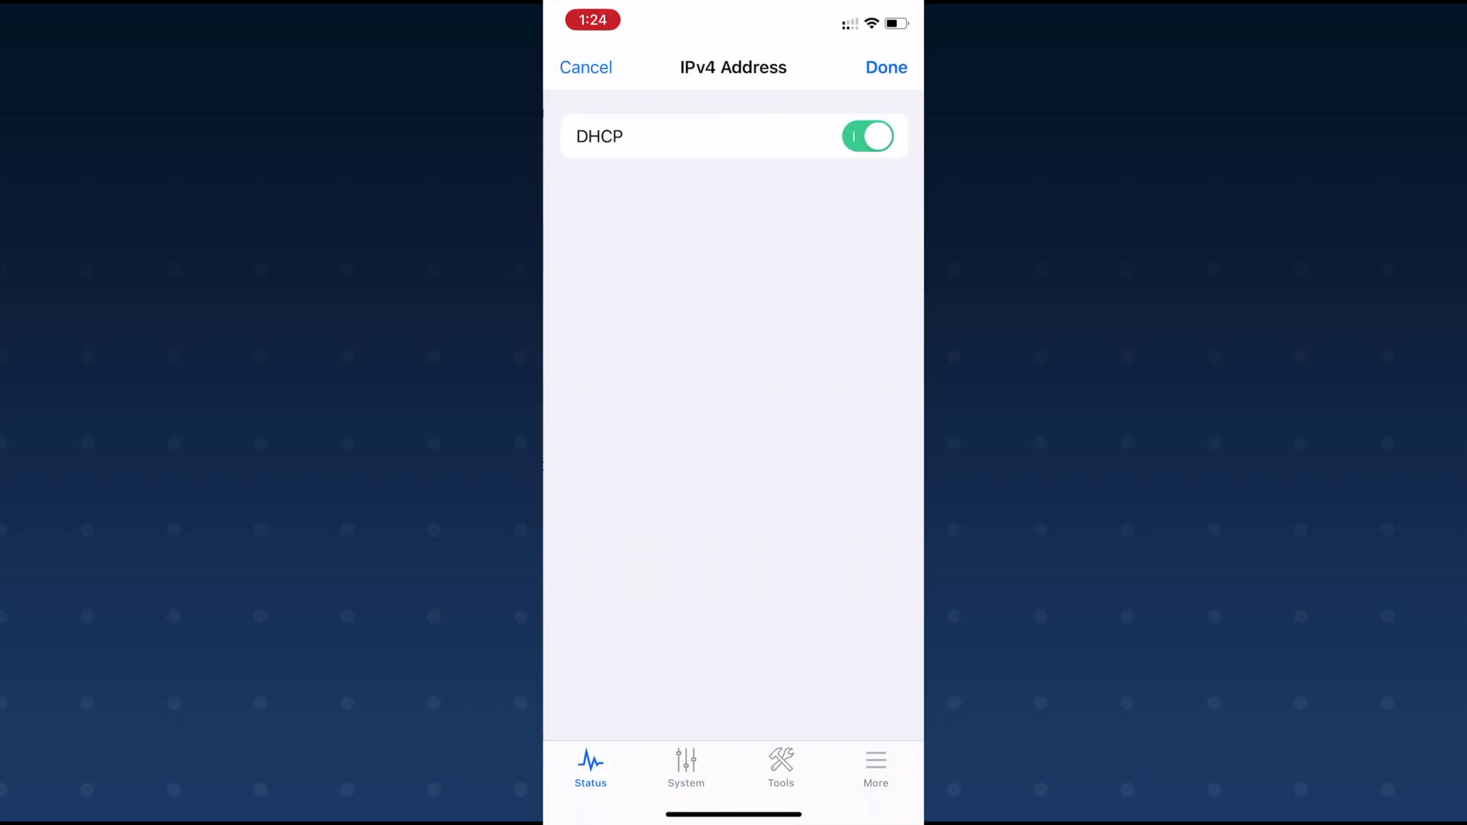
click(867, 136)
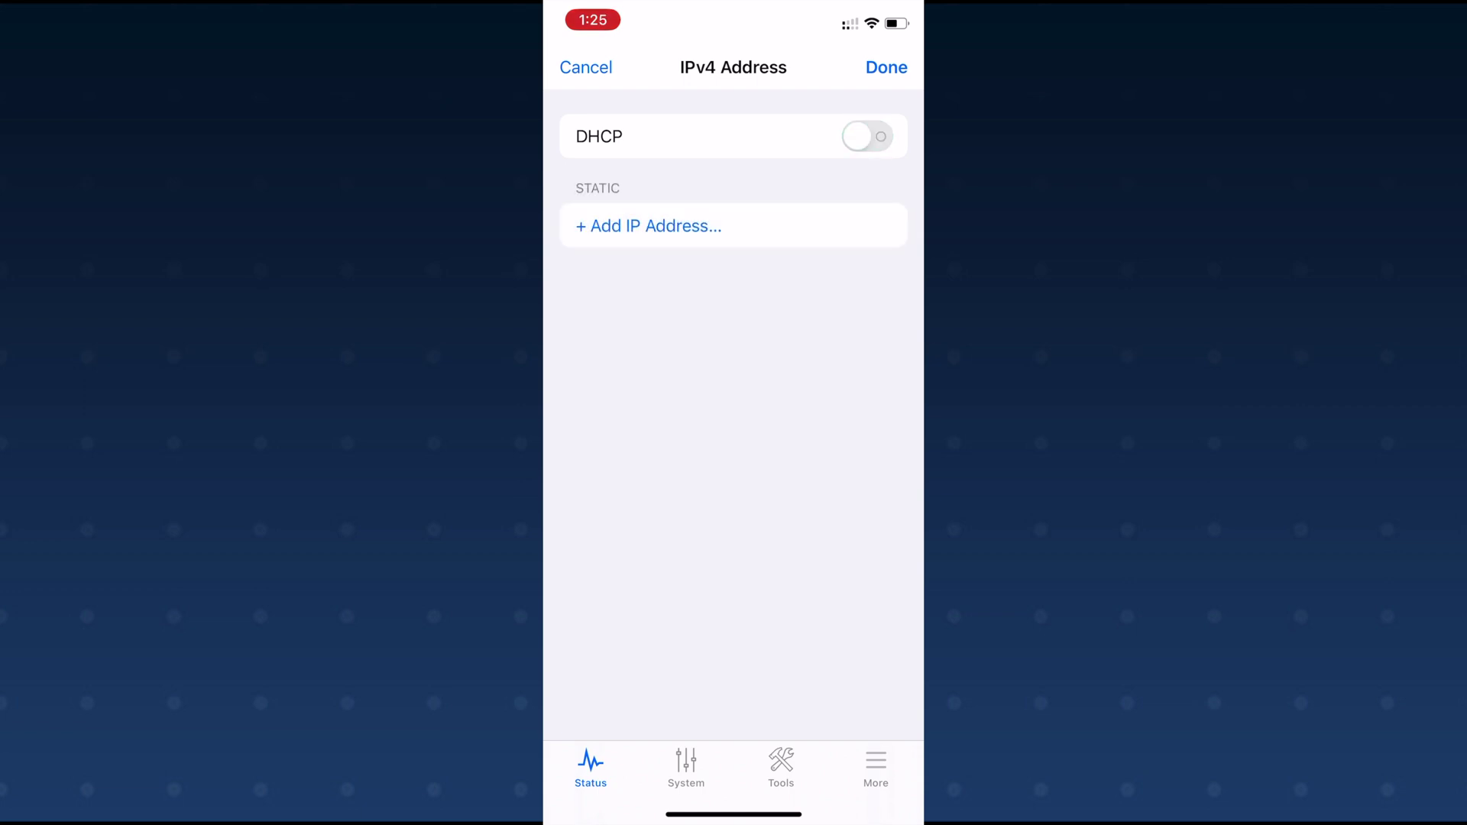
click(586, 67)
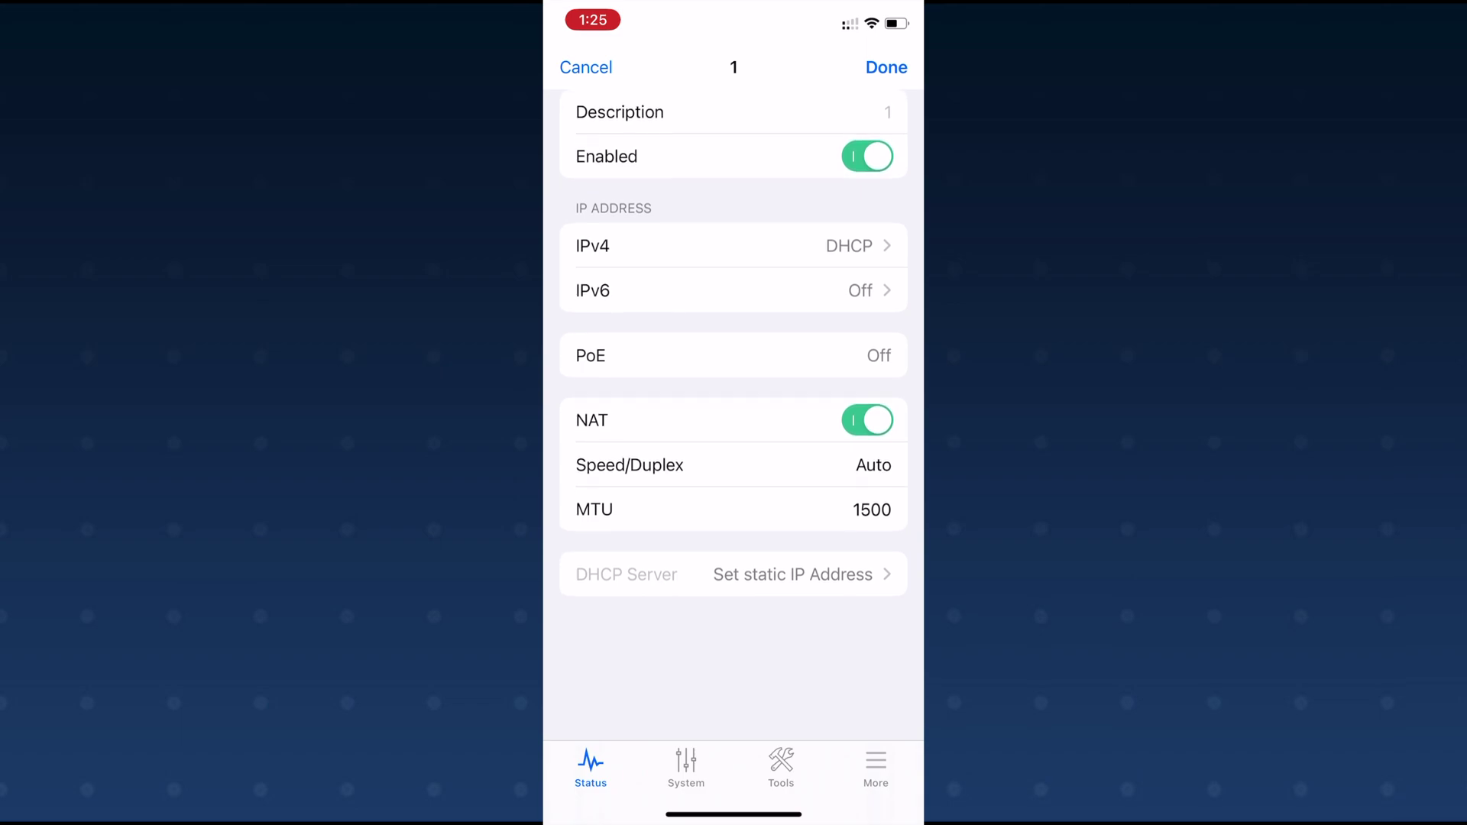
click(687, 245)
click(585, 67)
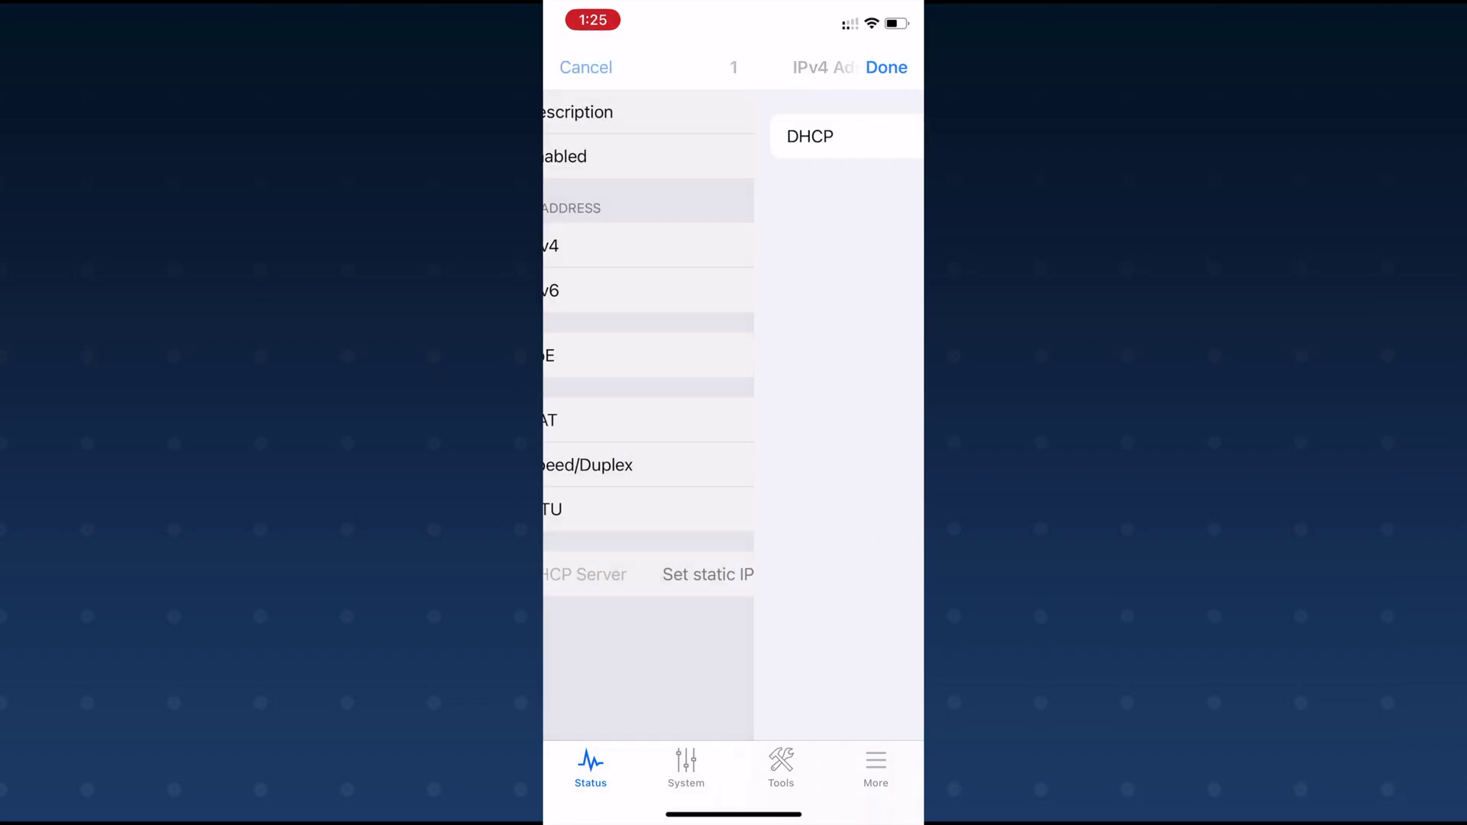
click(585, 67)
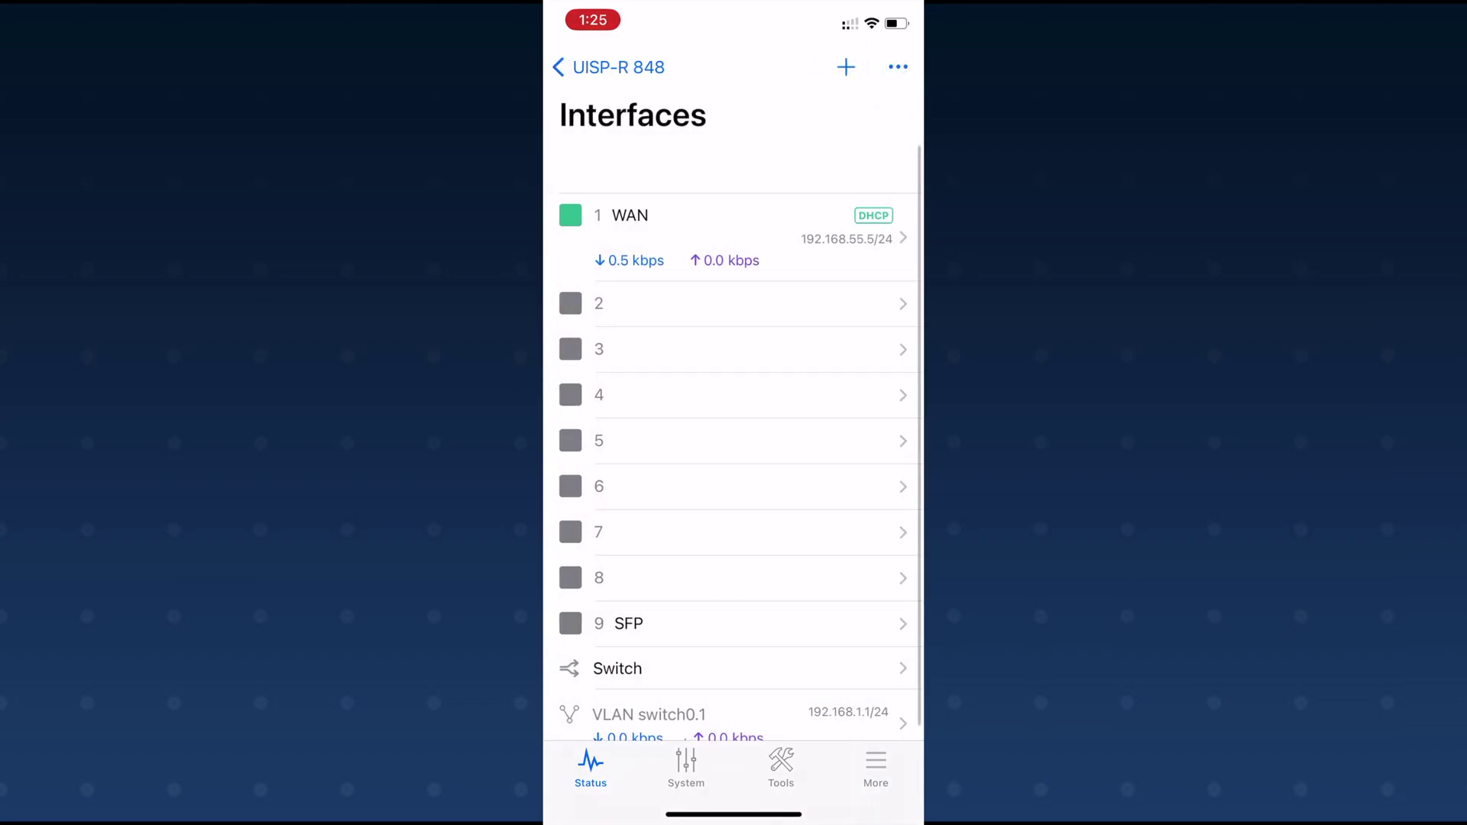
scroll(734, 382, down, 1)
click(649, 673)
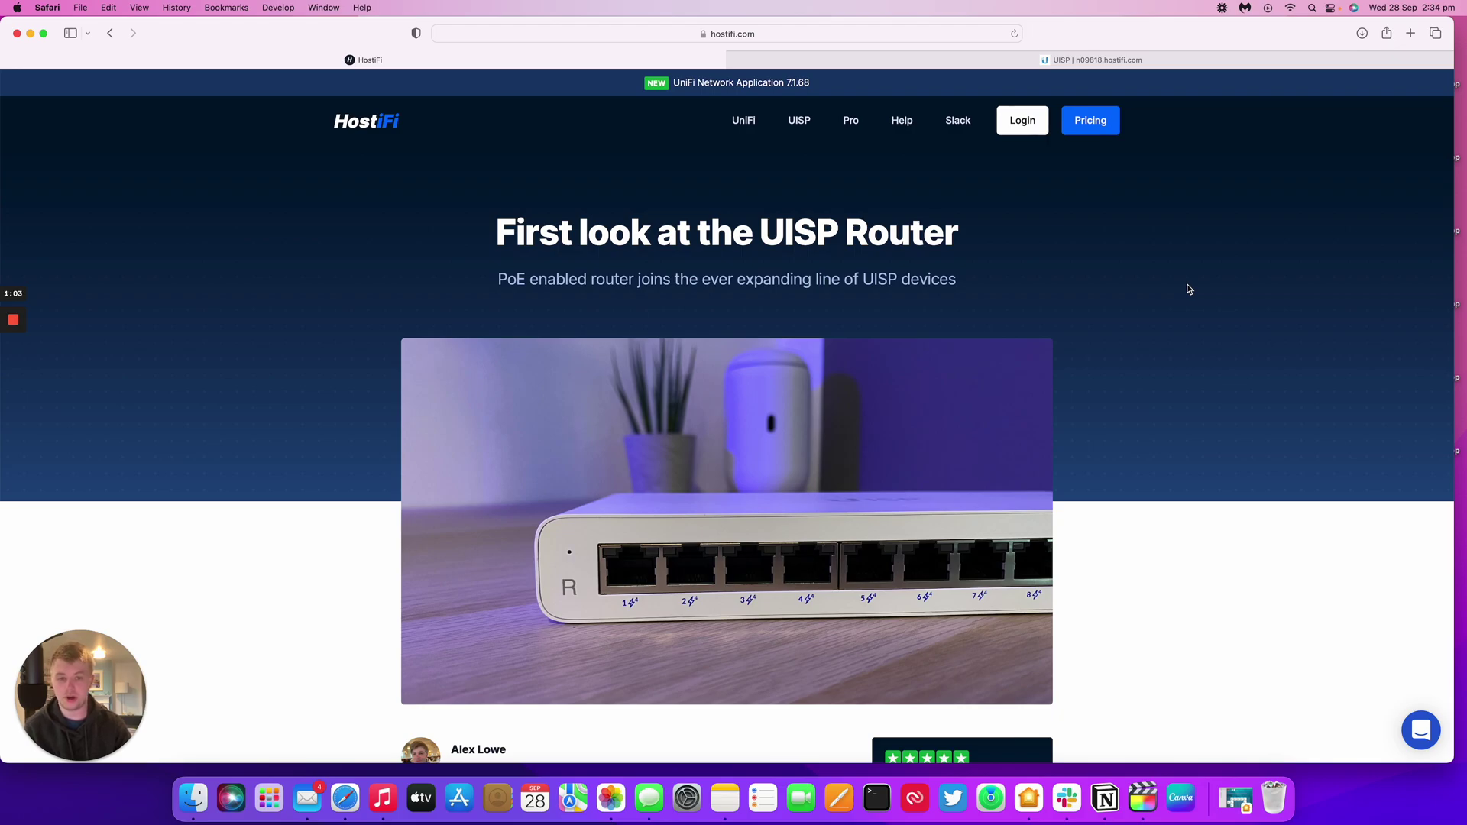
Switch to the UISP | n09818.hostifi.com tab showing the wired devices list.
click(1124, 63)
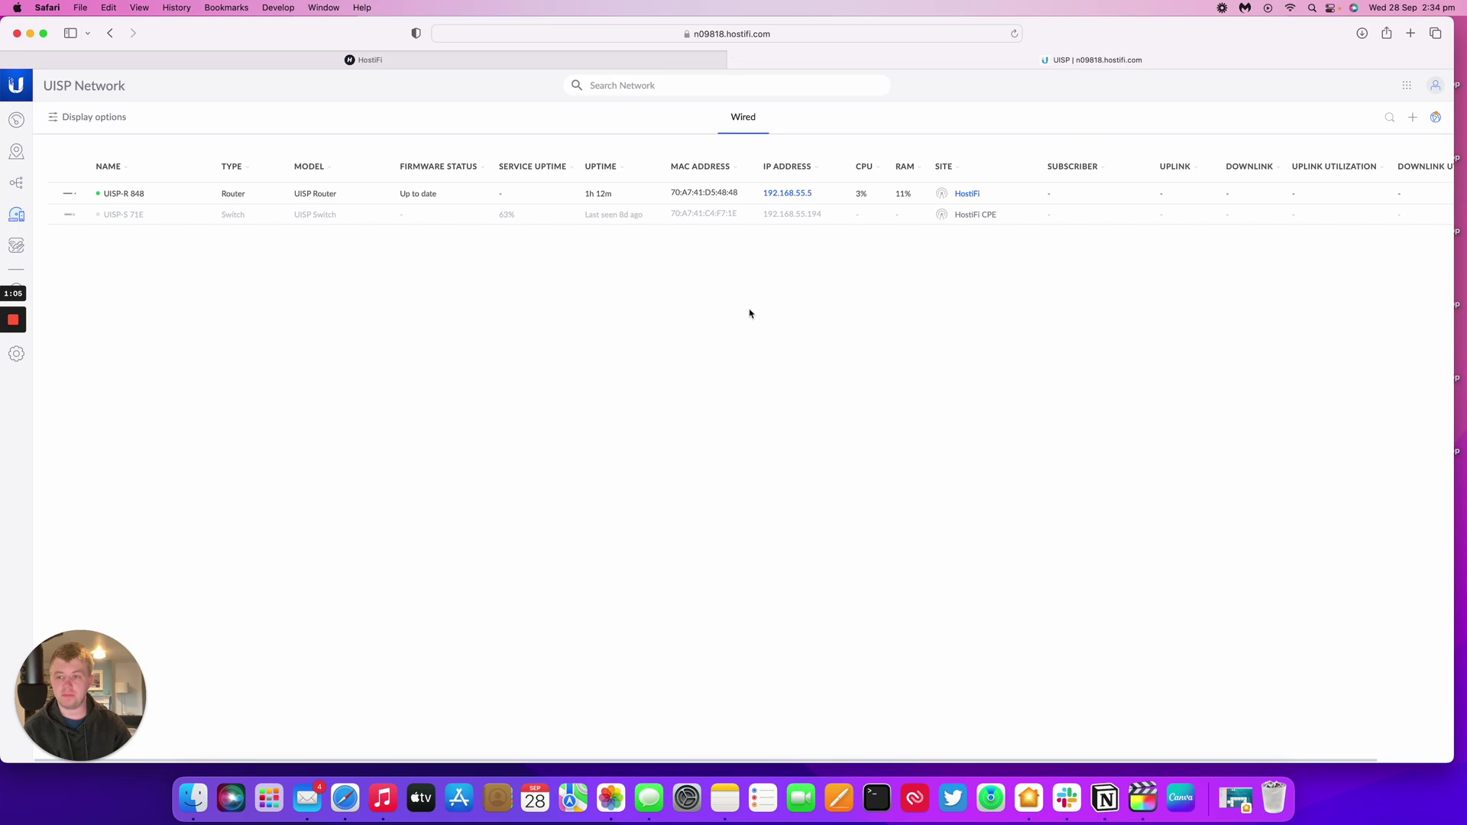
Open UISP-R 848's overview panel showing version 2.3.0, 1h 13m uptime and 19 ms latency.
click(501, 194)
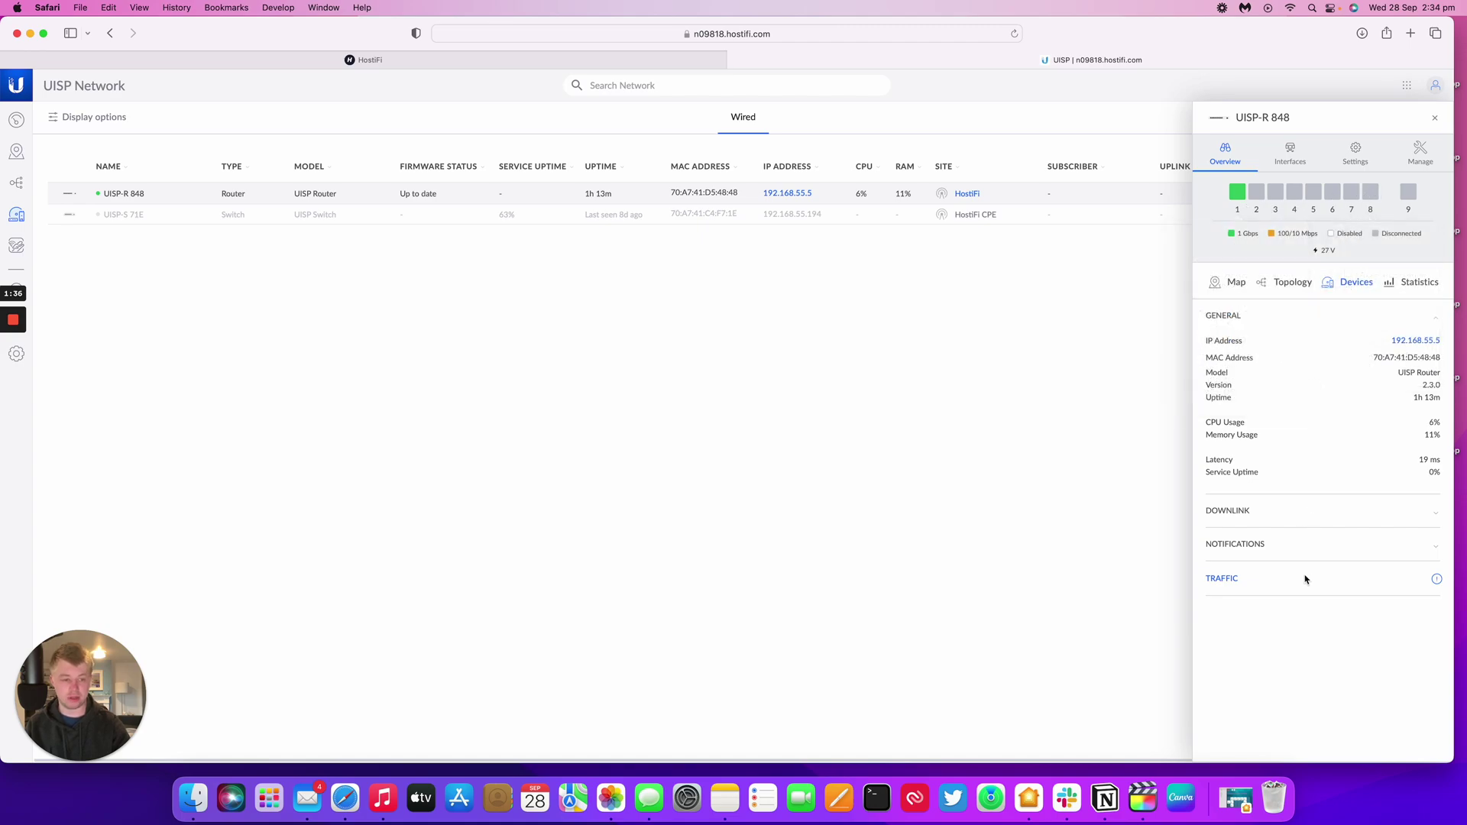
View the port status list, then the router settings with DHCP Servers and DHCP Leases expanded.
click(1290, 153)
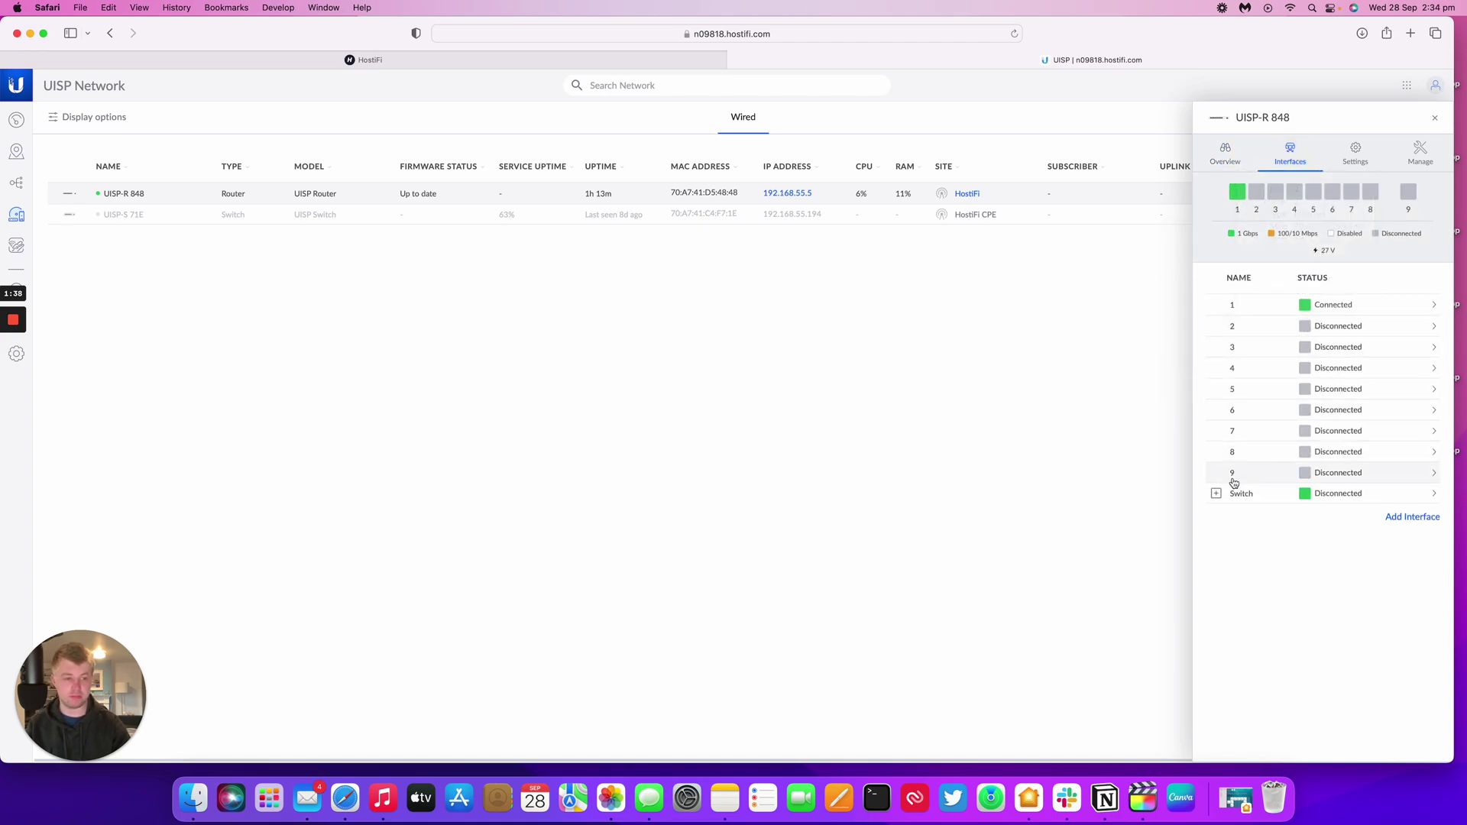
click(1348, 167)
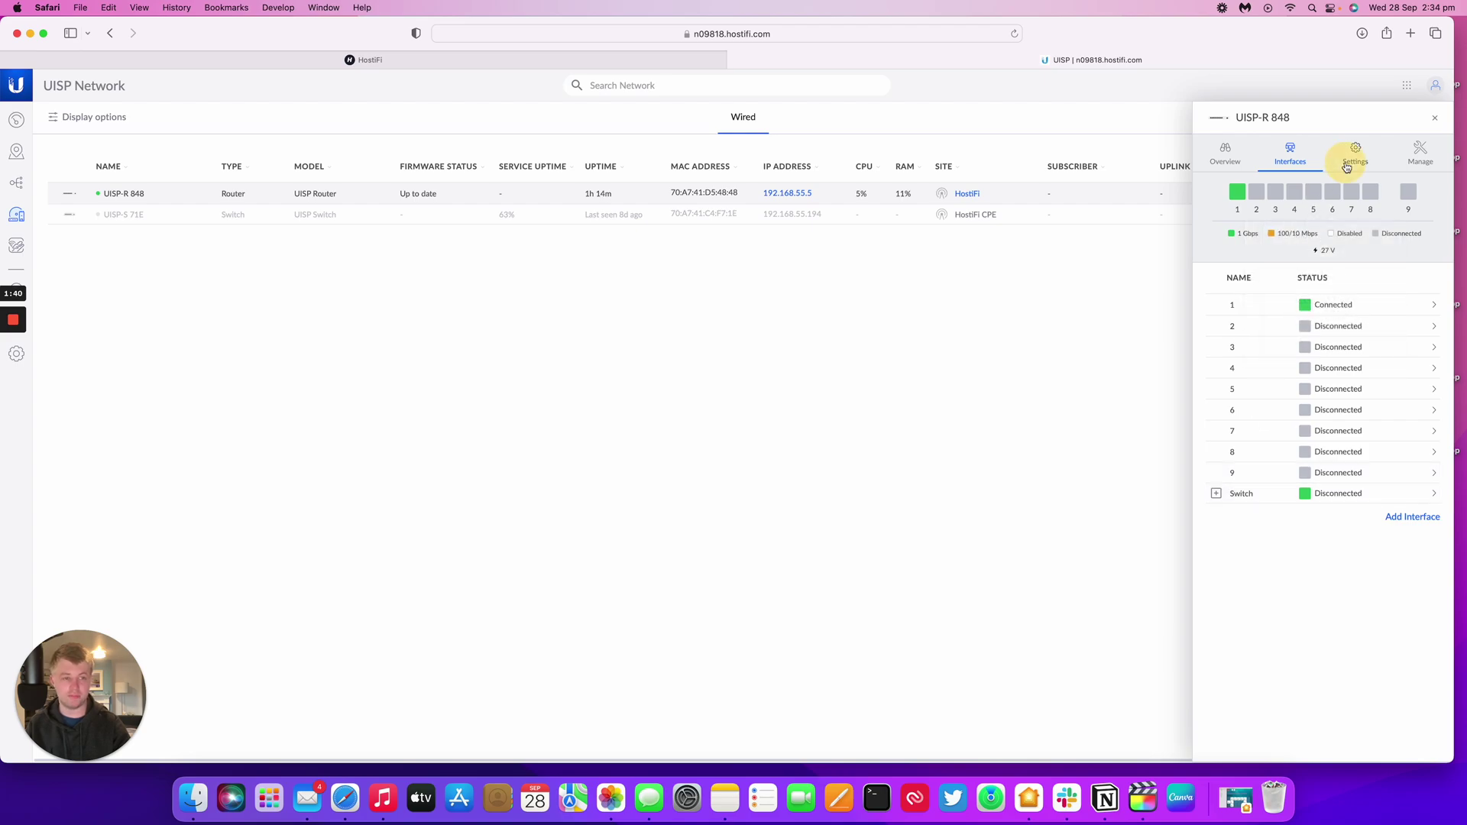
click(1310, 188)
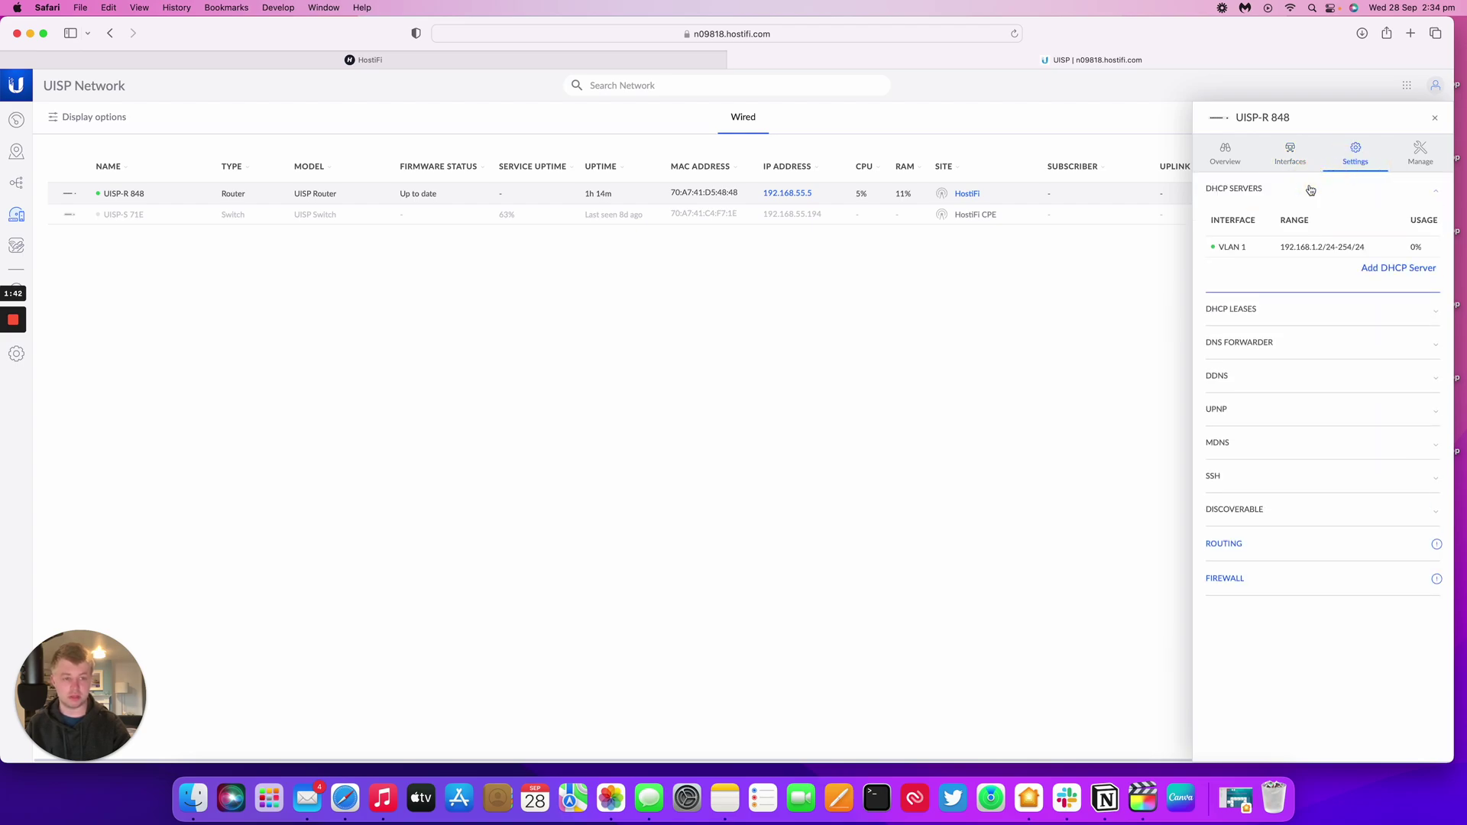
click(1261, 305)
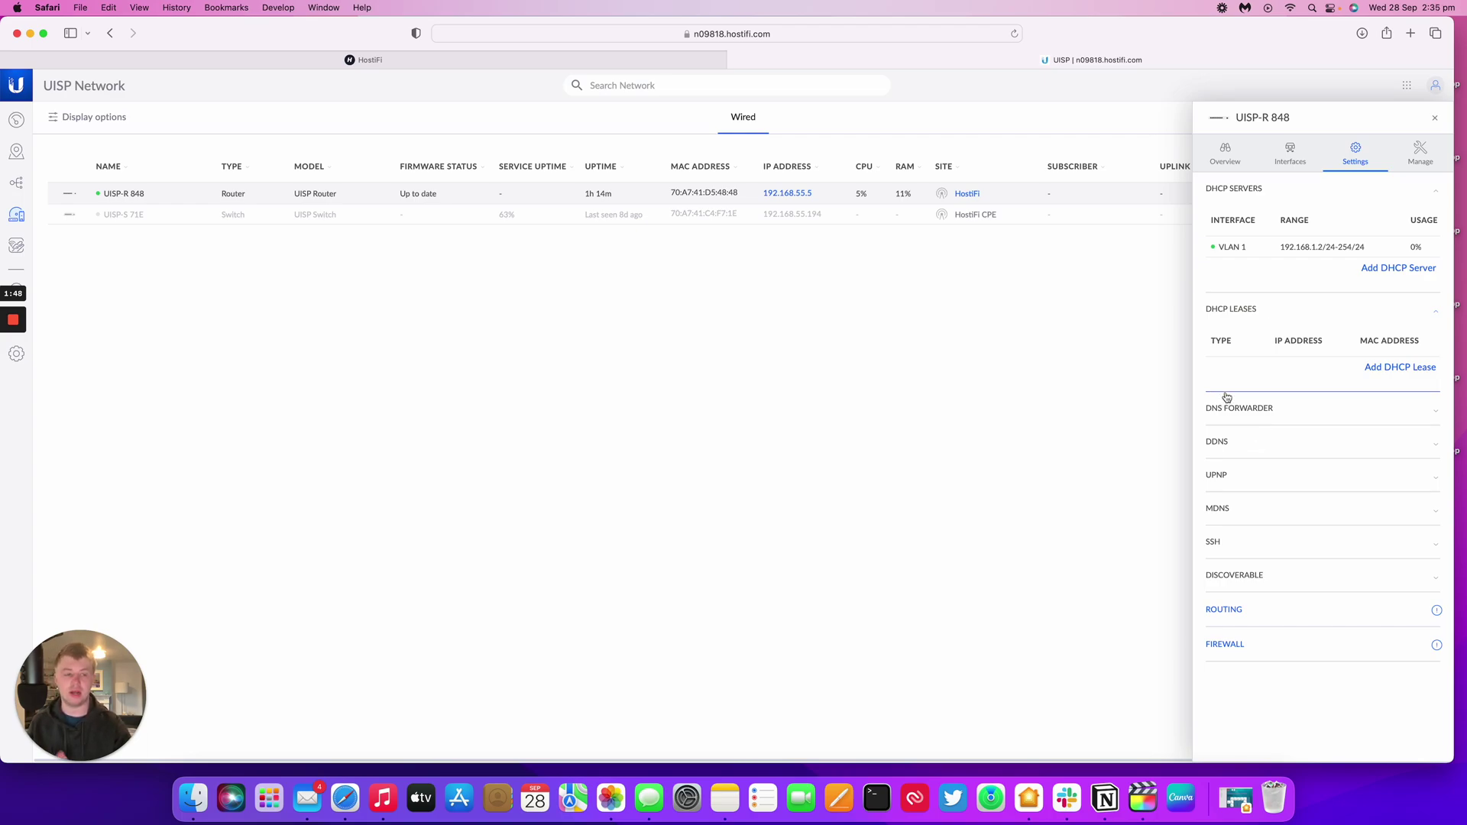
Switch between Interfaces and Overview, then open port 1's settings.
click(1284, 149)
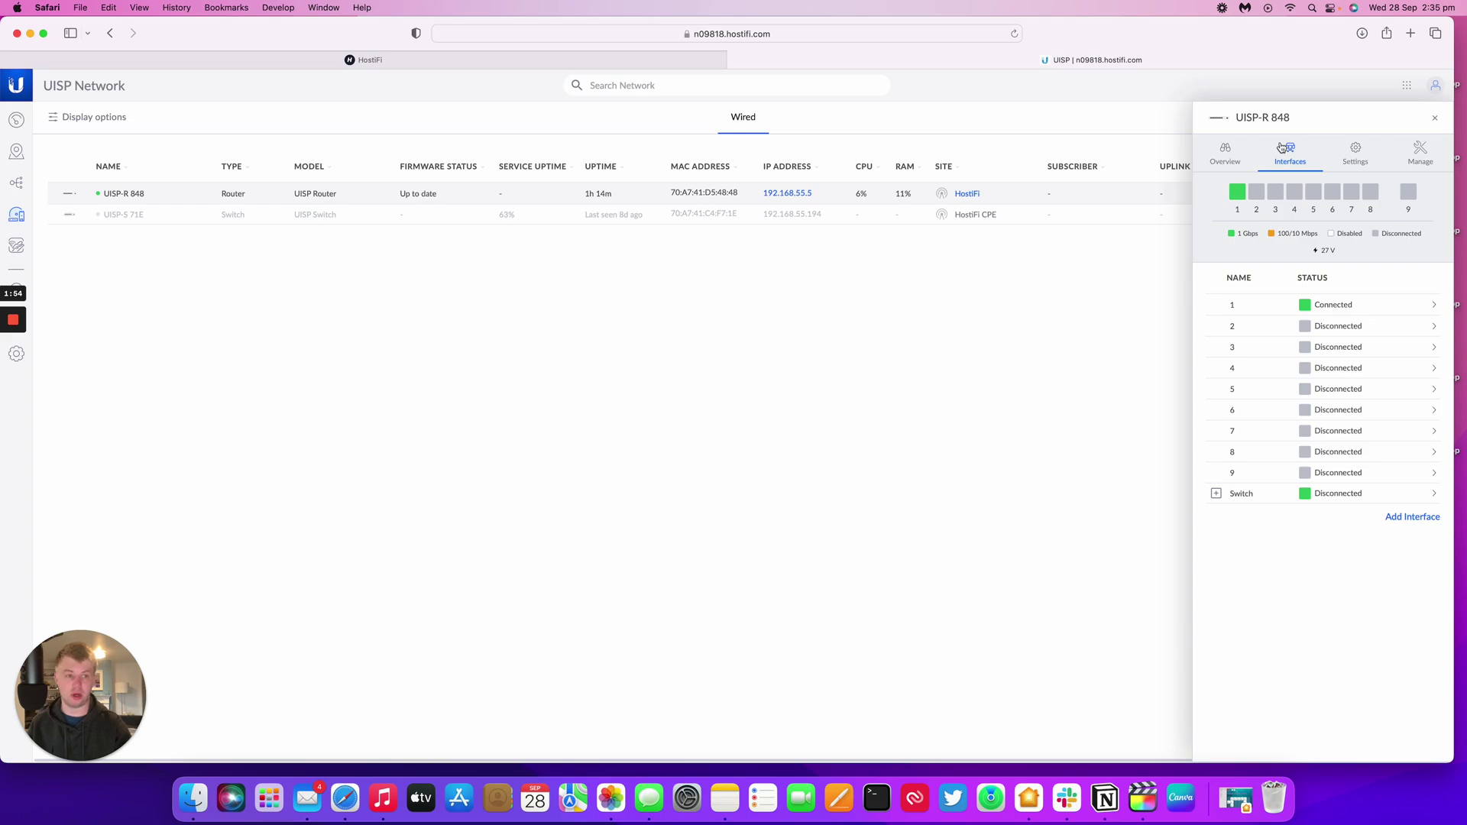
click(1239, 148)
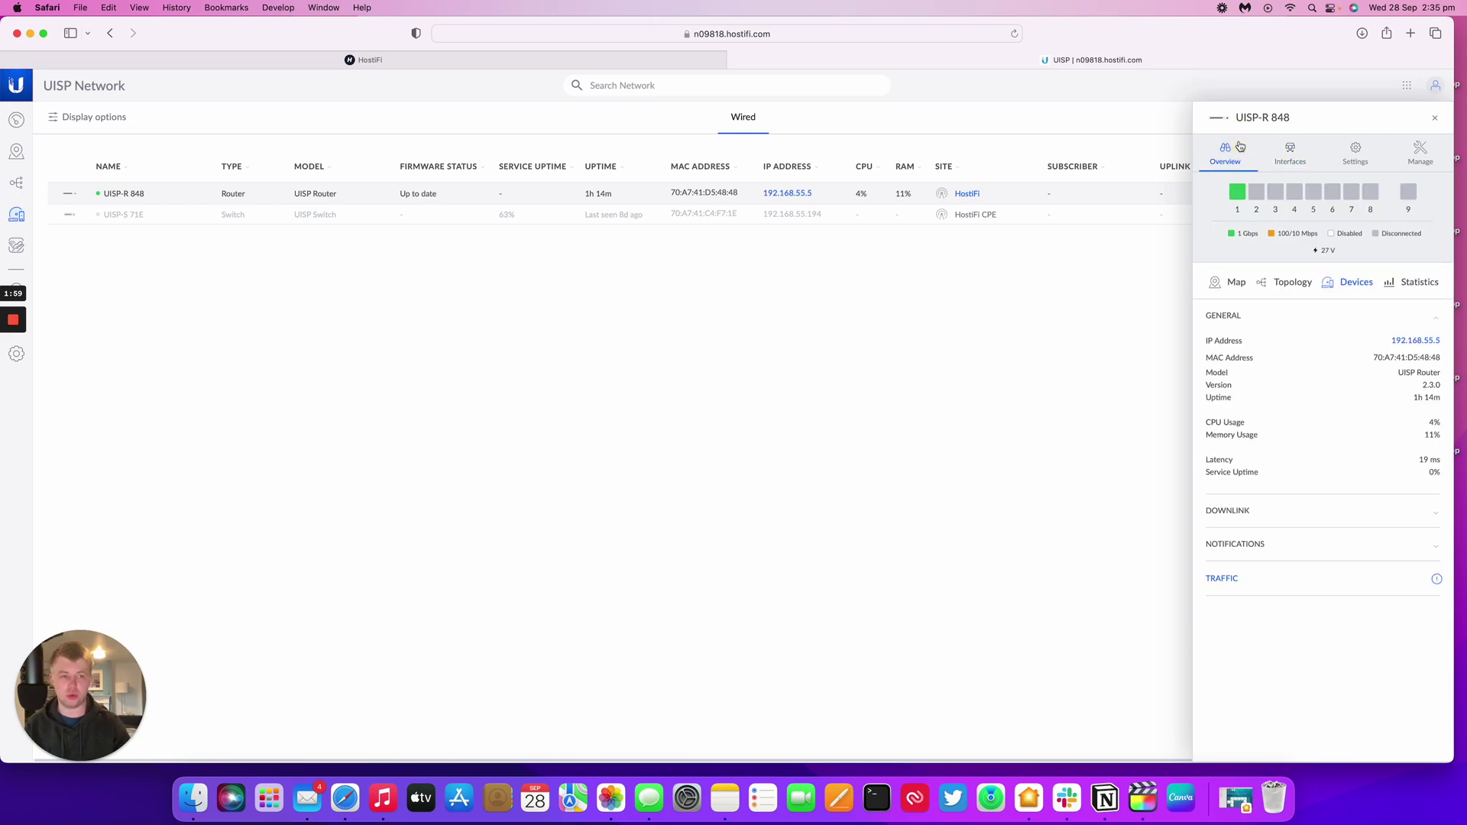
click(1290, 149)
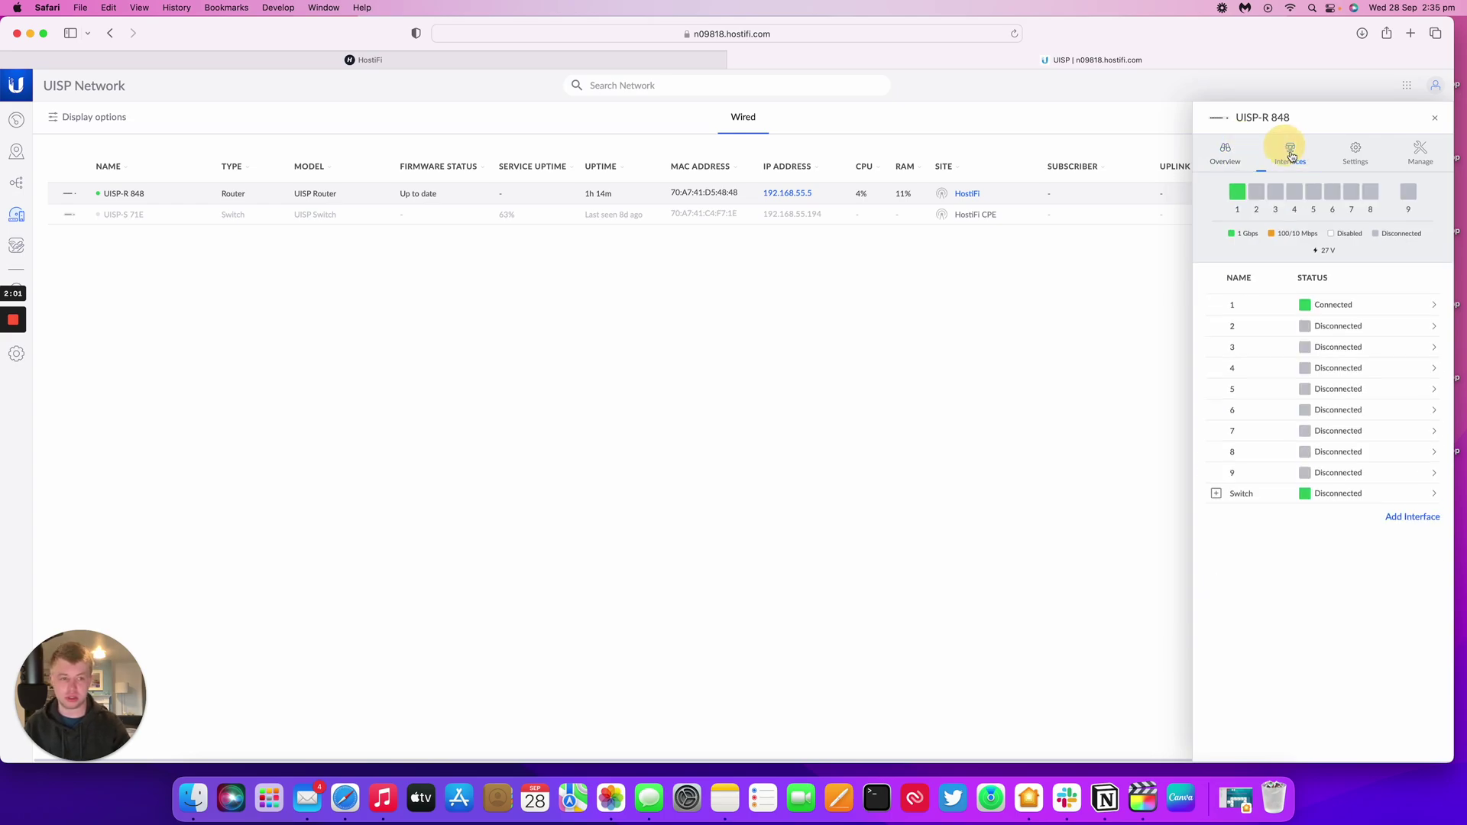
click(1349, 317)
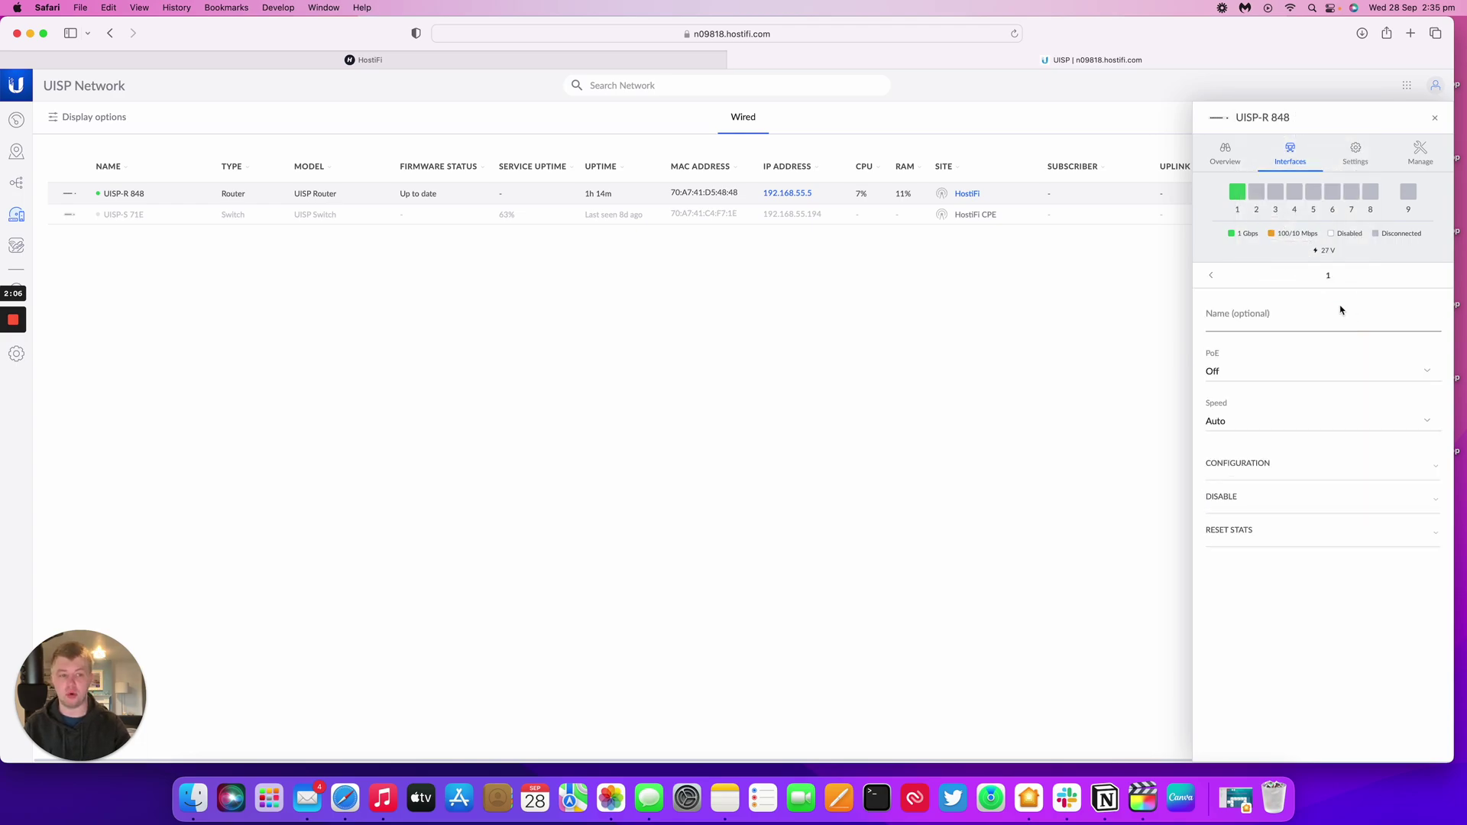
Toggle port 1's From DHCP setting off and back on, then return to the interface list.
click(1261, 458)
scroll(1271, 518, down, 2)
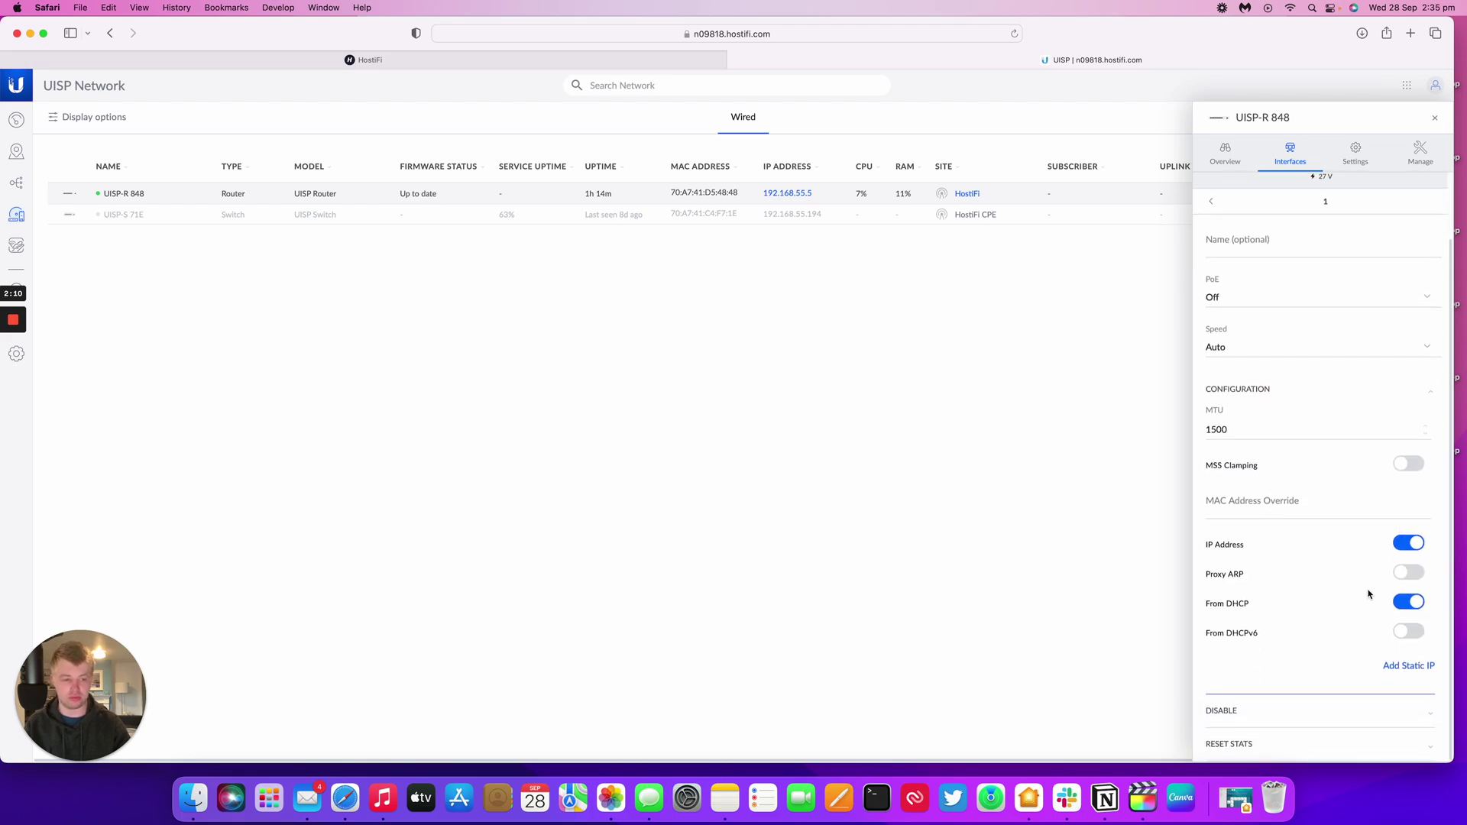
click(1404, 605)
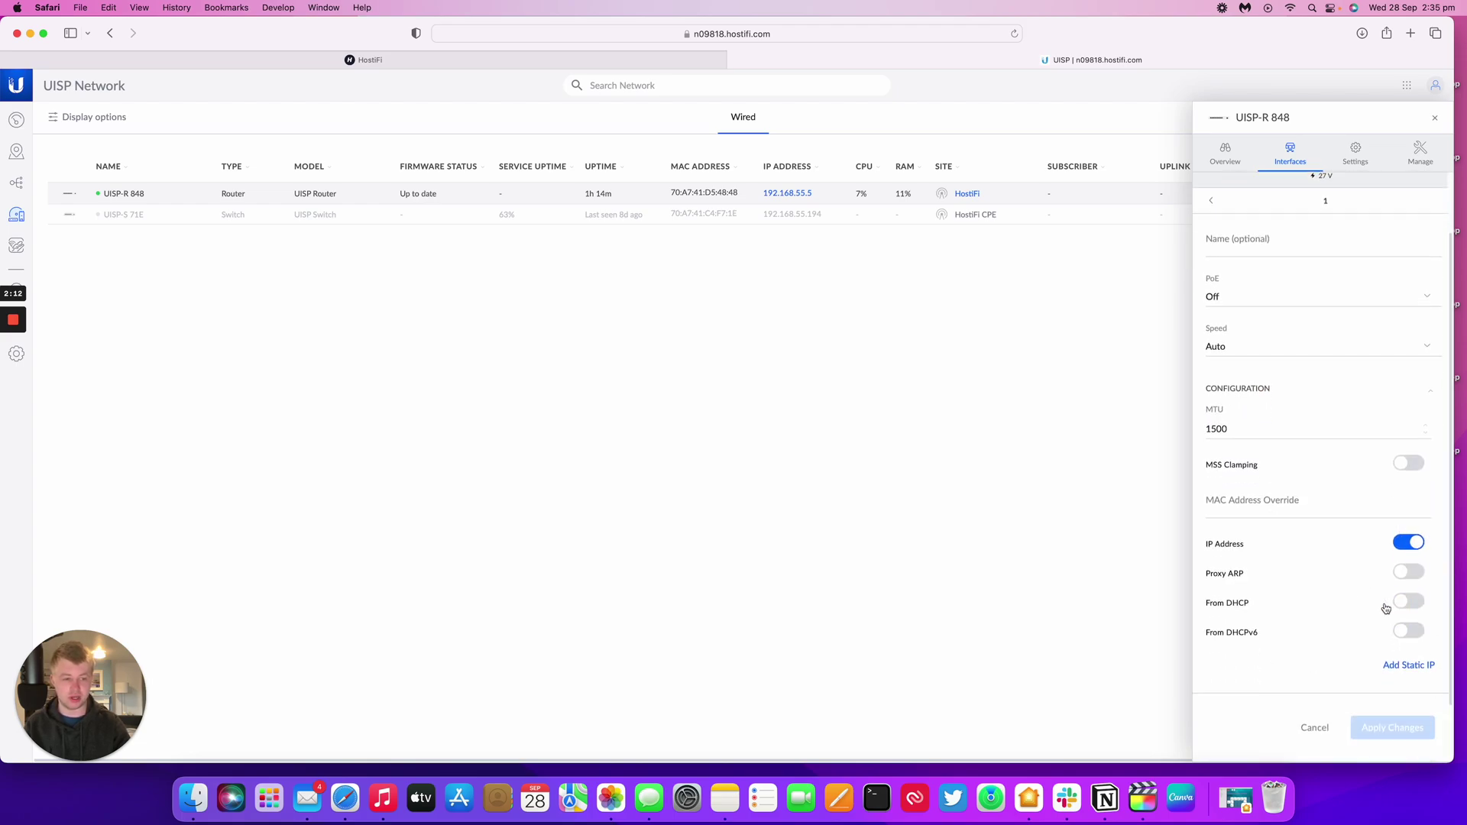
scroll(1405, 581, down, 2)
click(1407, 538)
scroll(1343, 530, up, 4)
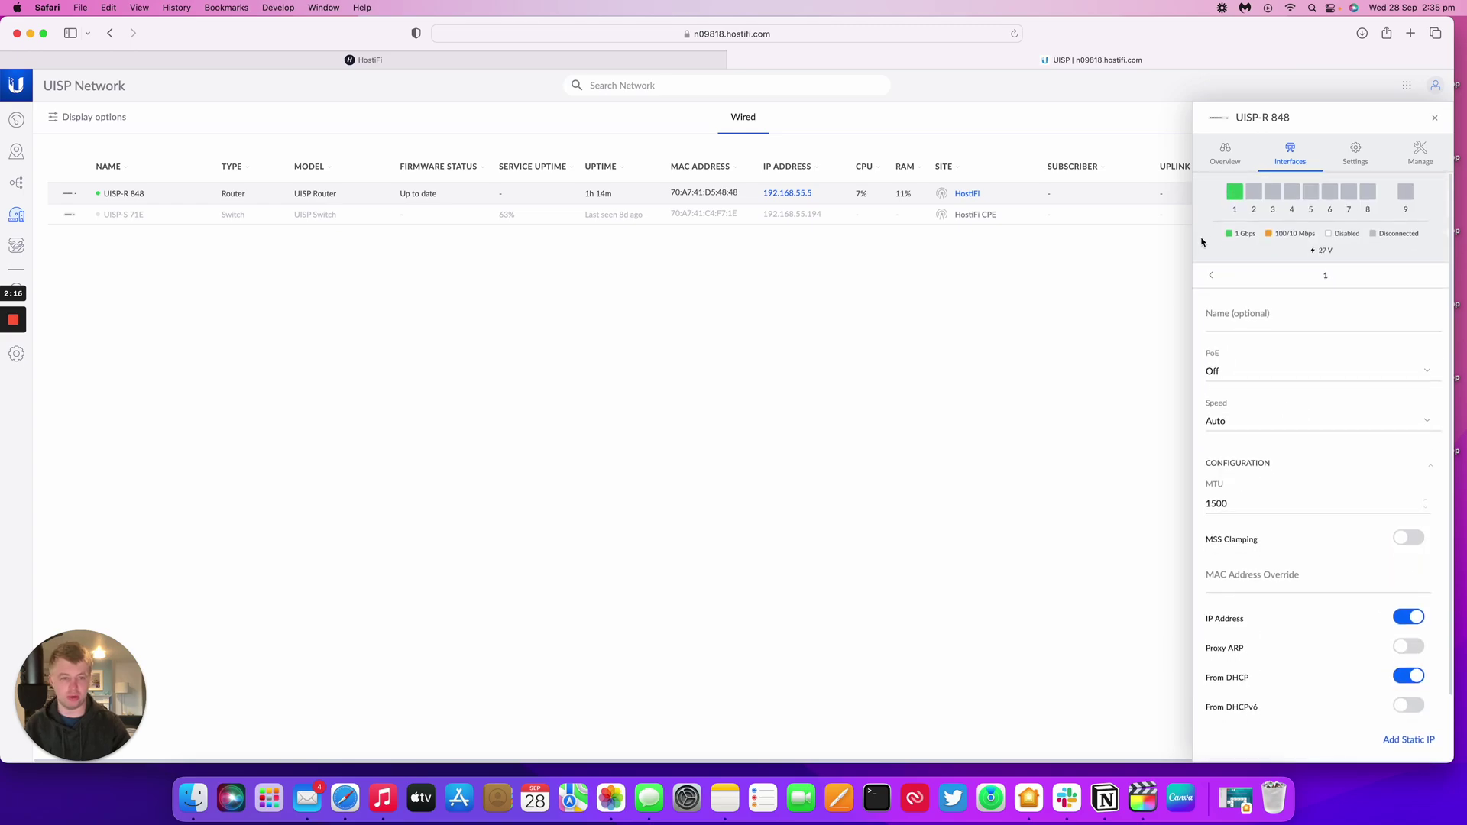
click(1212, 274)
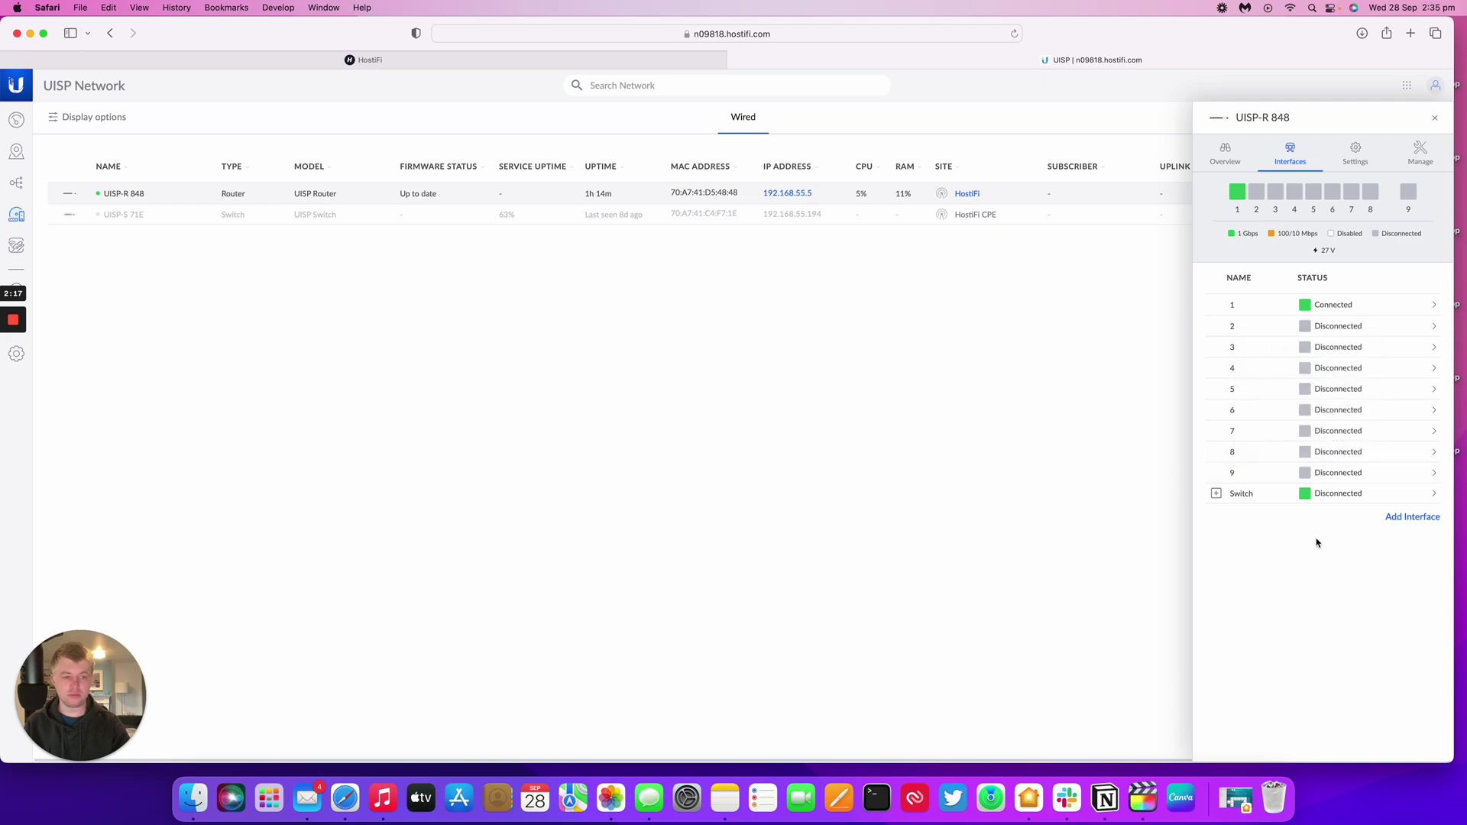
Draft a new PPPoE interface on port 1 and expand its configuration settings.
click(1410, 519)
click(1243, 328)
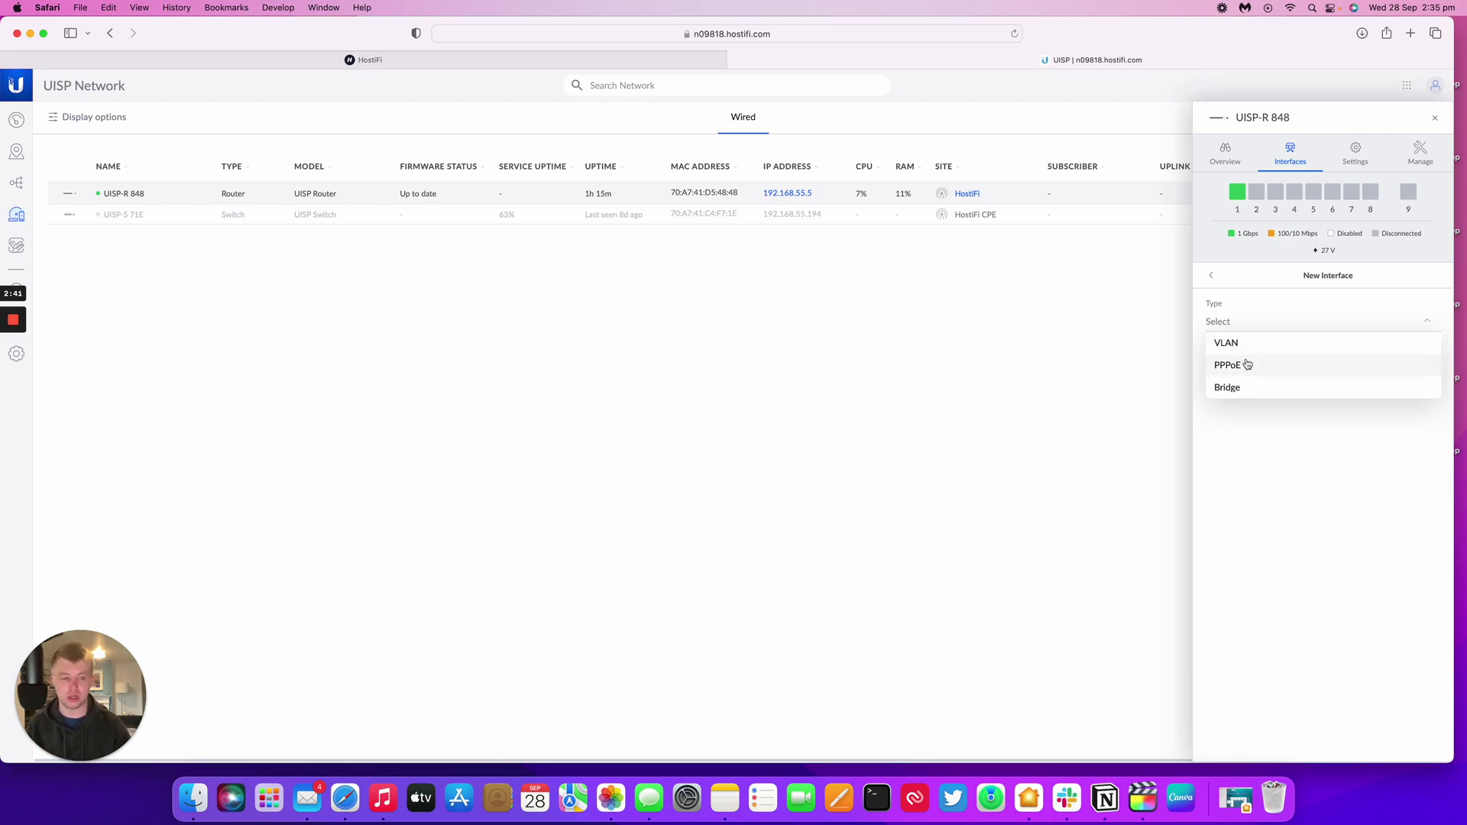
click(1247, 365)
click(1252, 370)
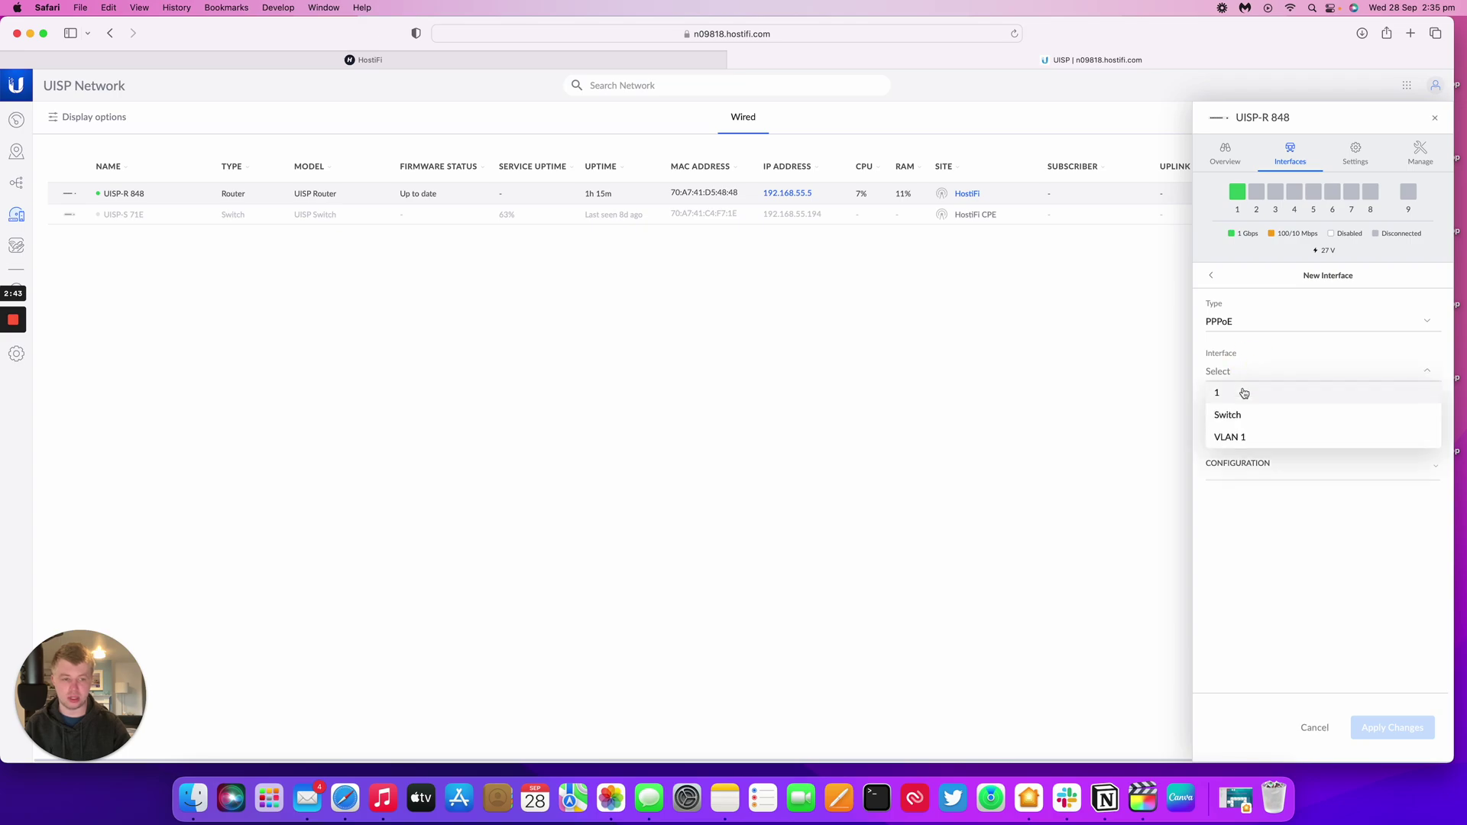
click(1244, 393)
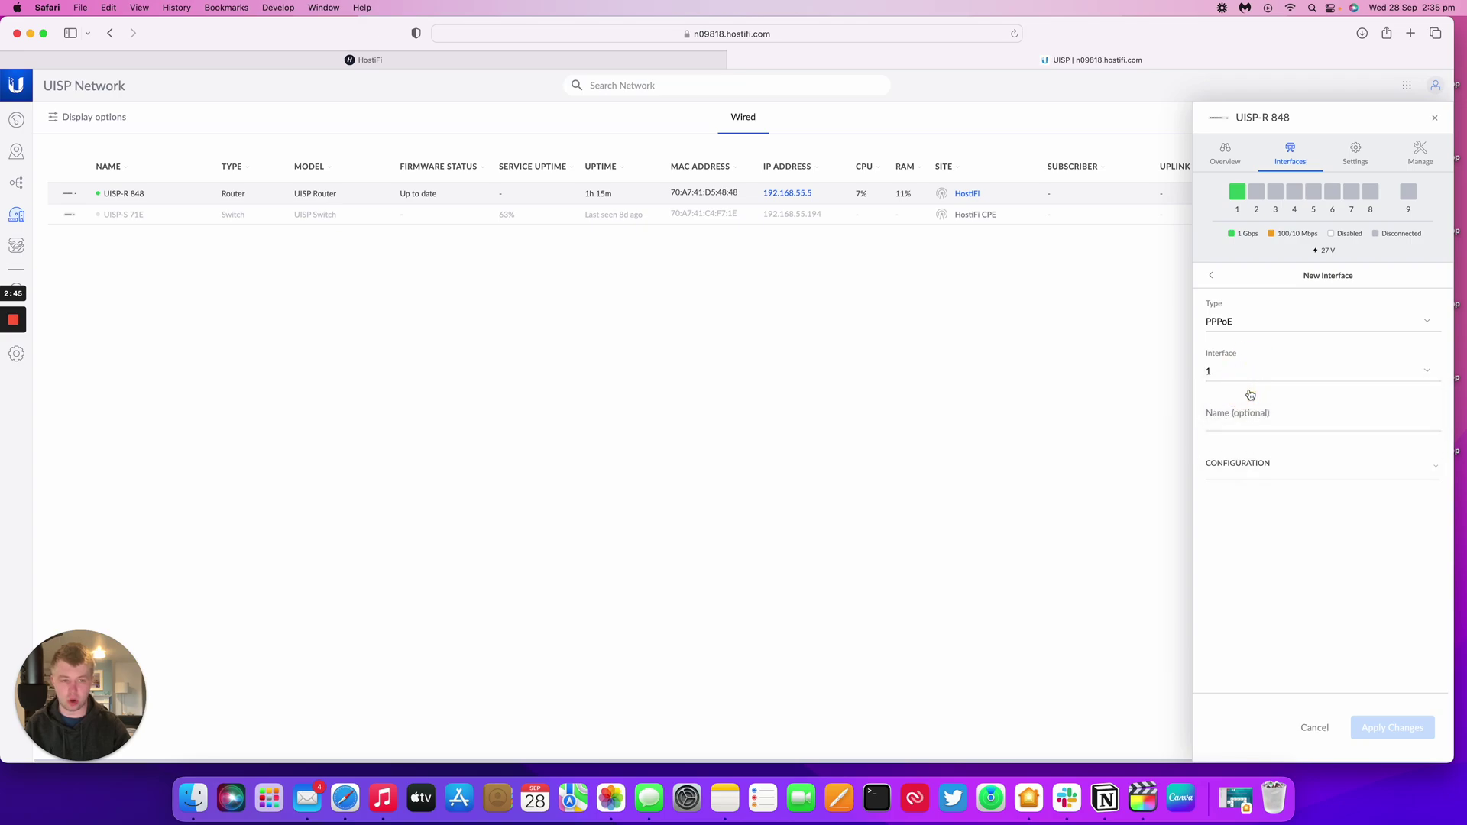
click(1246, 412)
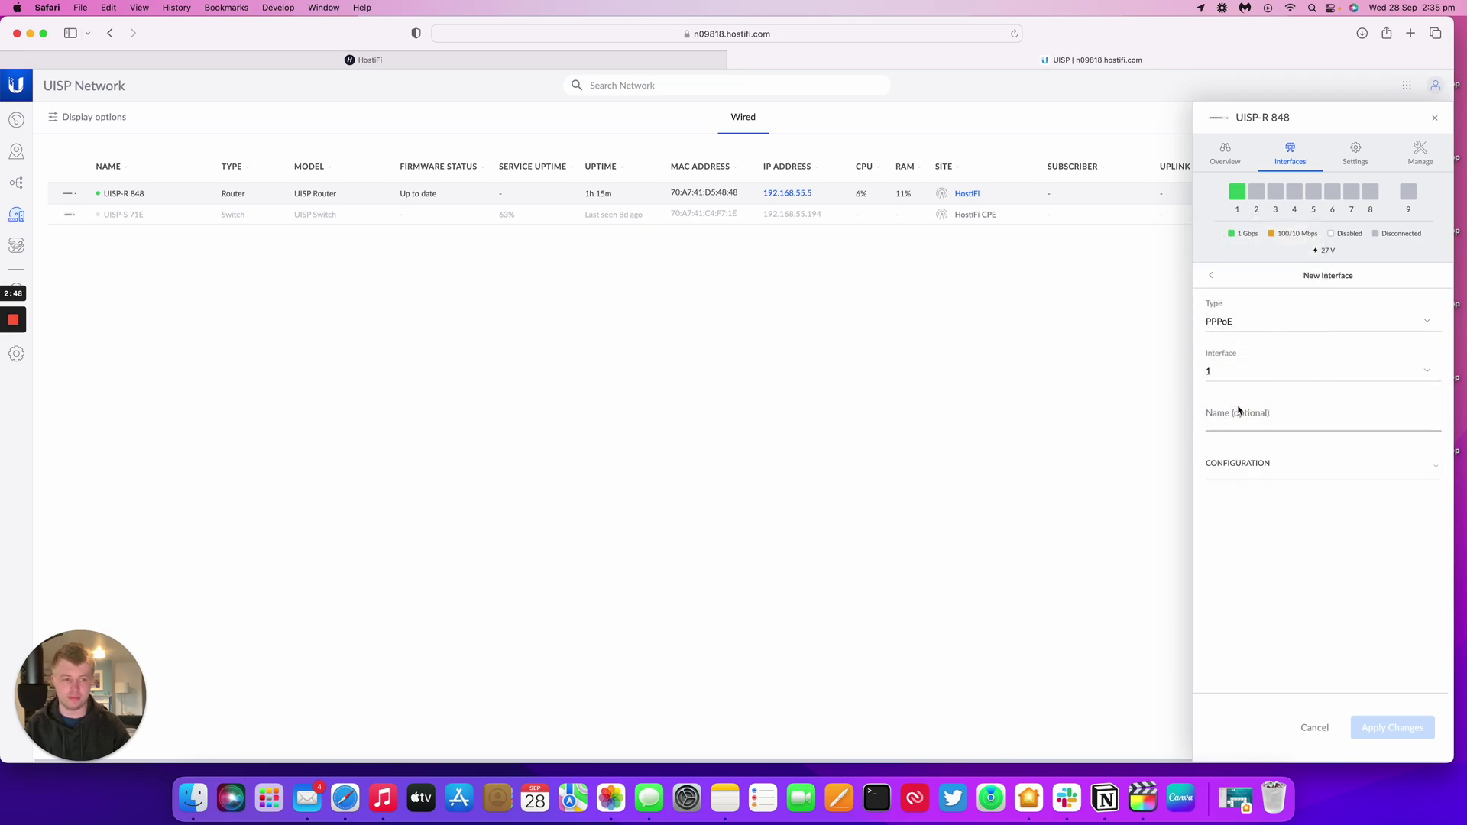
click(1271, 463)
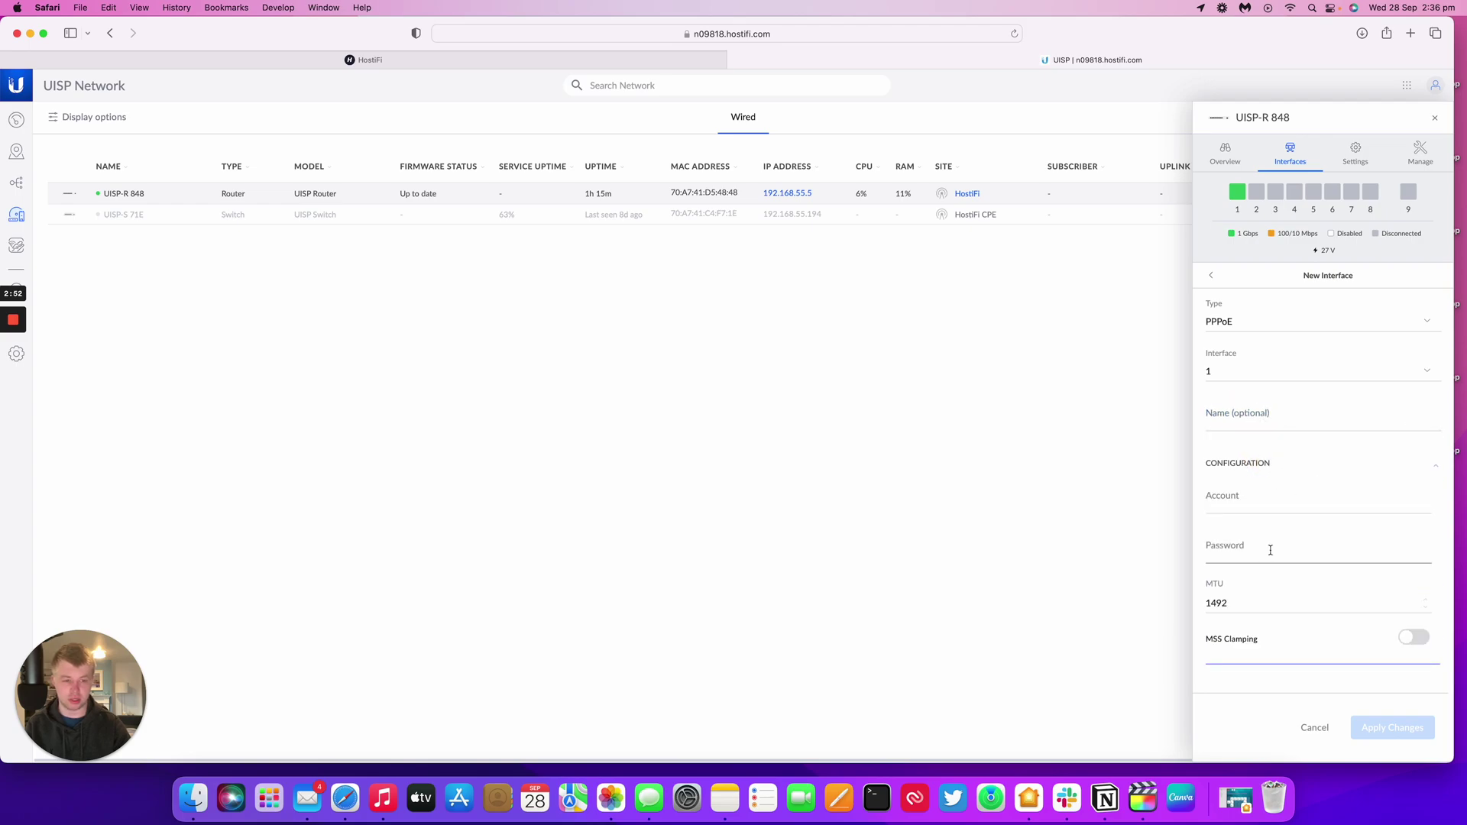
Discard the unsaved PPPoE interface and bring up the router's performance statistics charts.
click(1232, 491)
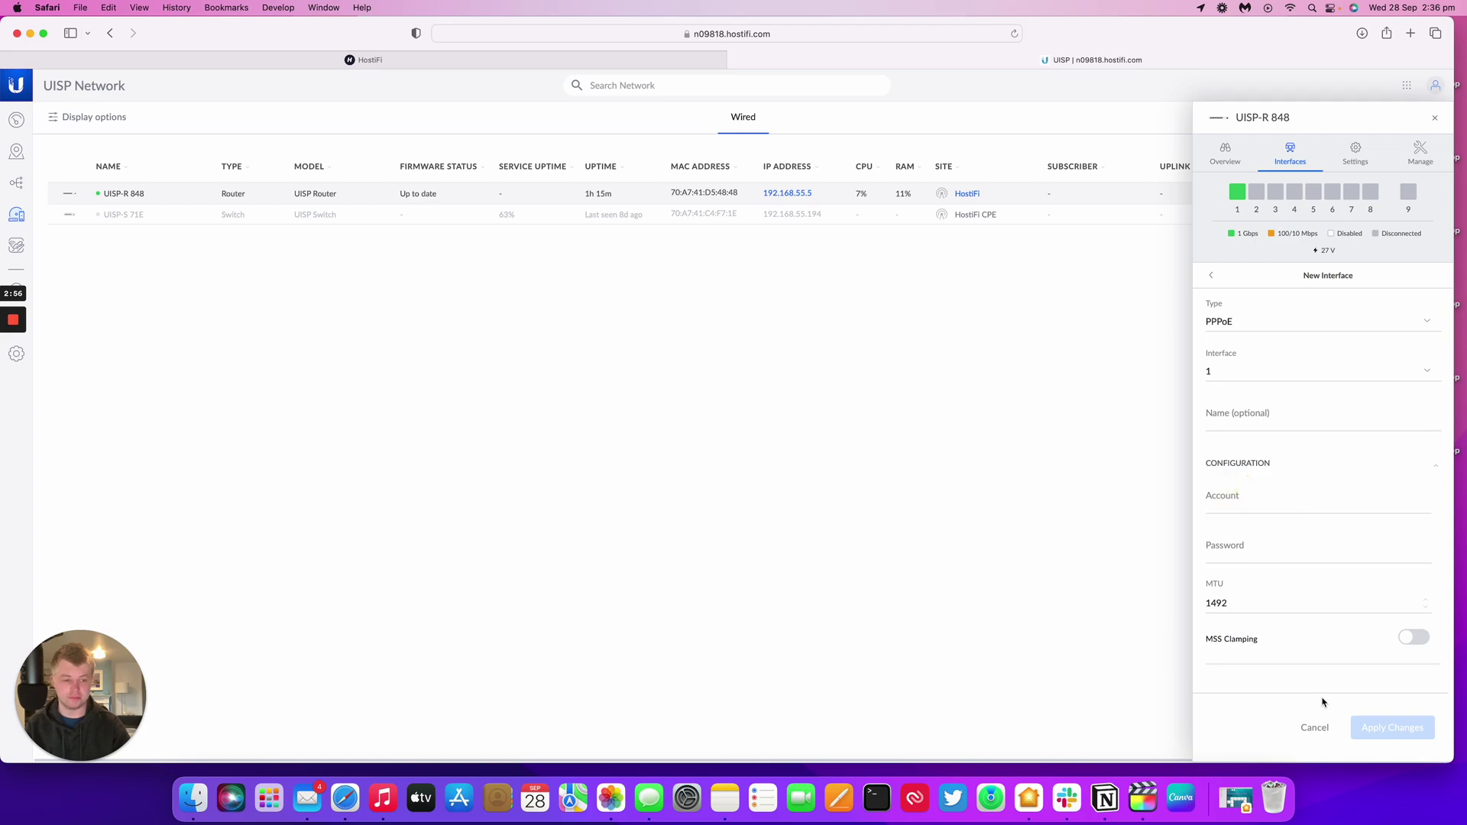
click(1315, 722)
click(1234, 164)
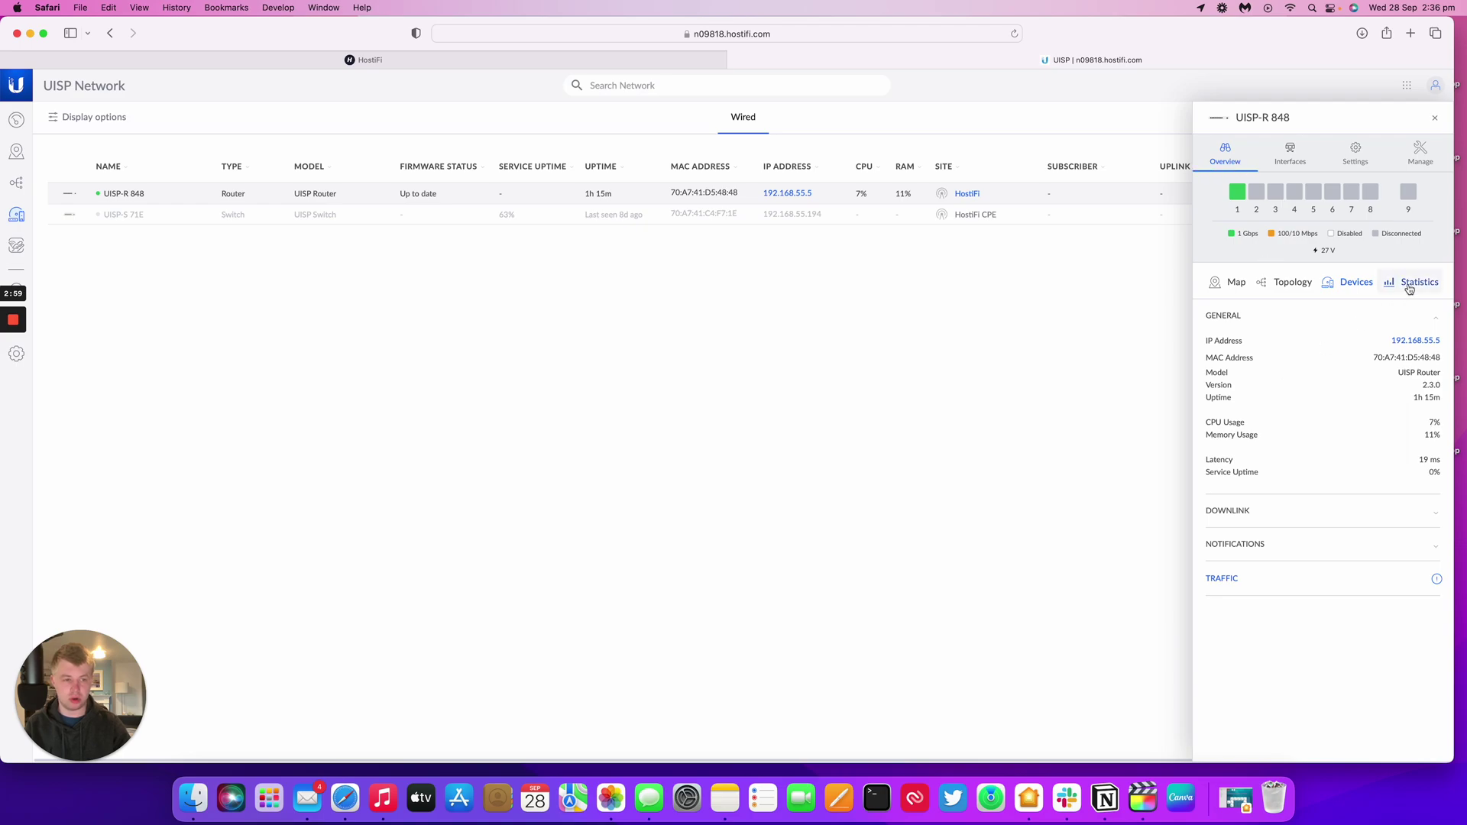
click(1414, 284)
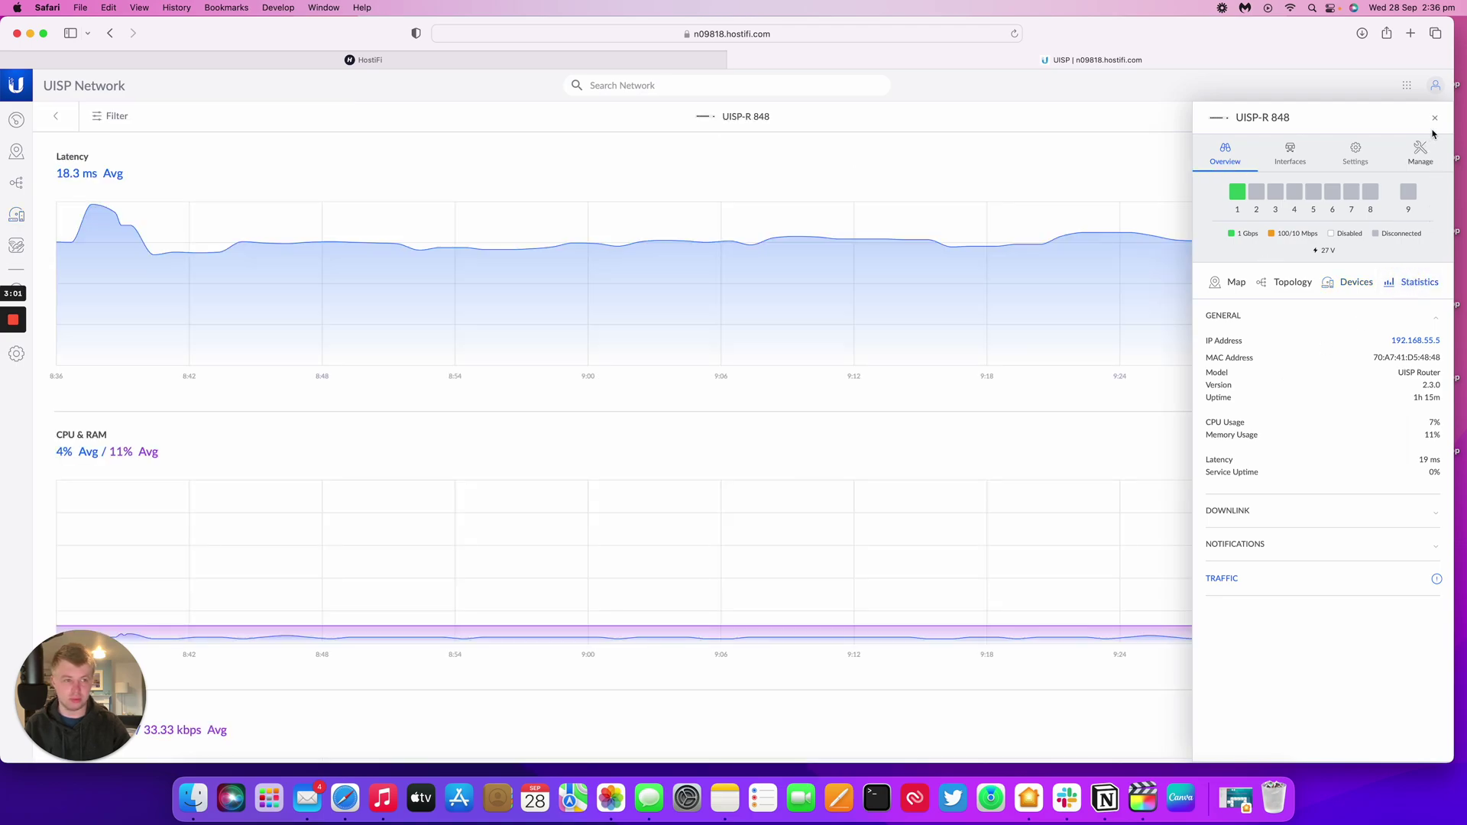
click(1435, 117)
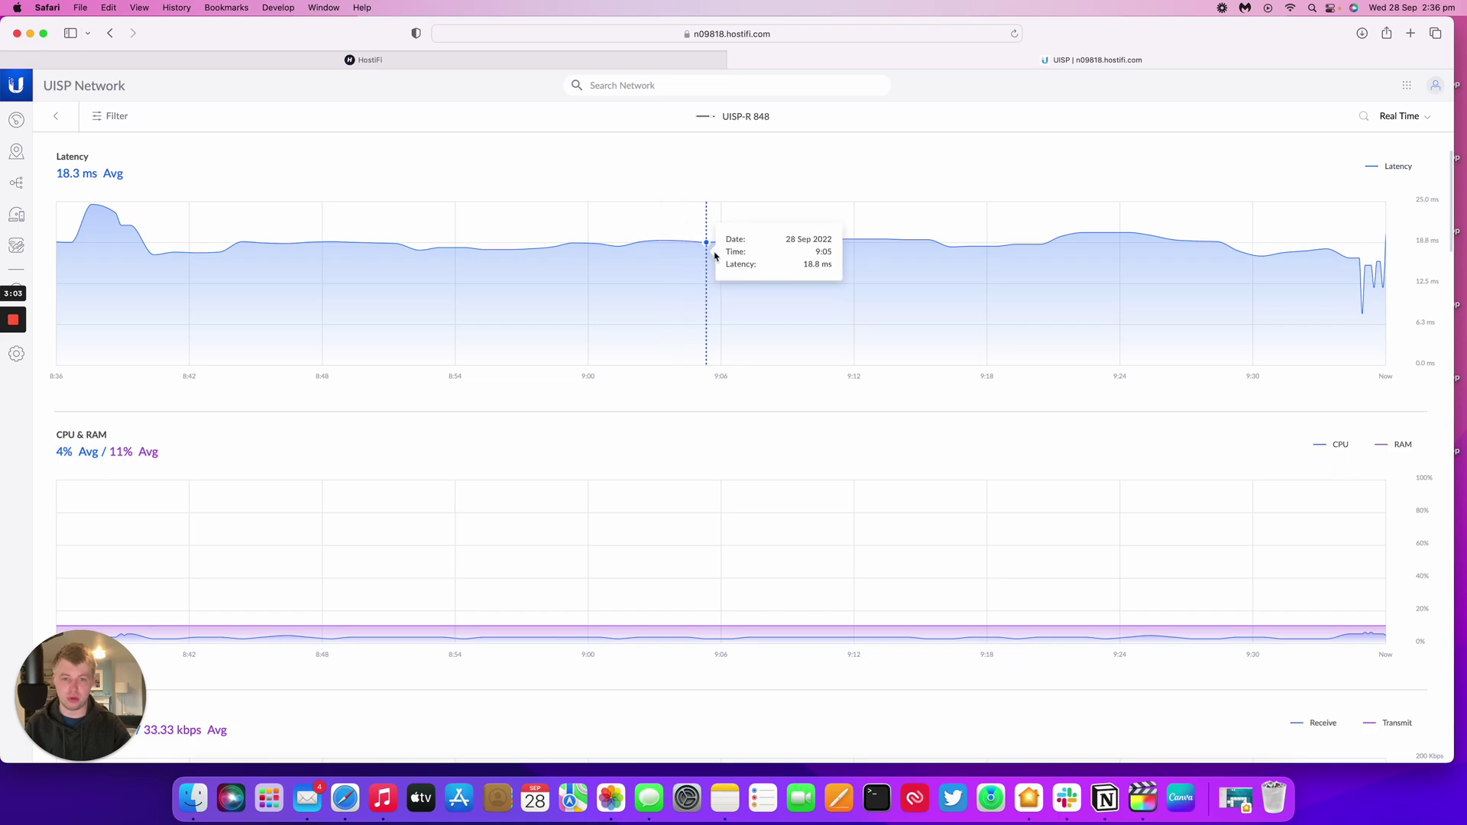
scroll(710, 260, down, 1)
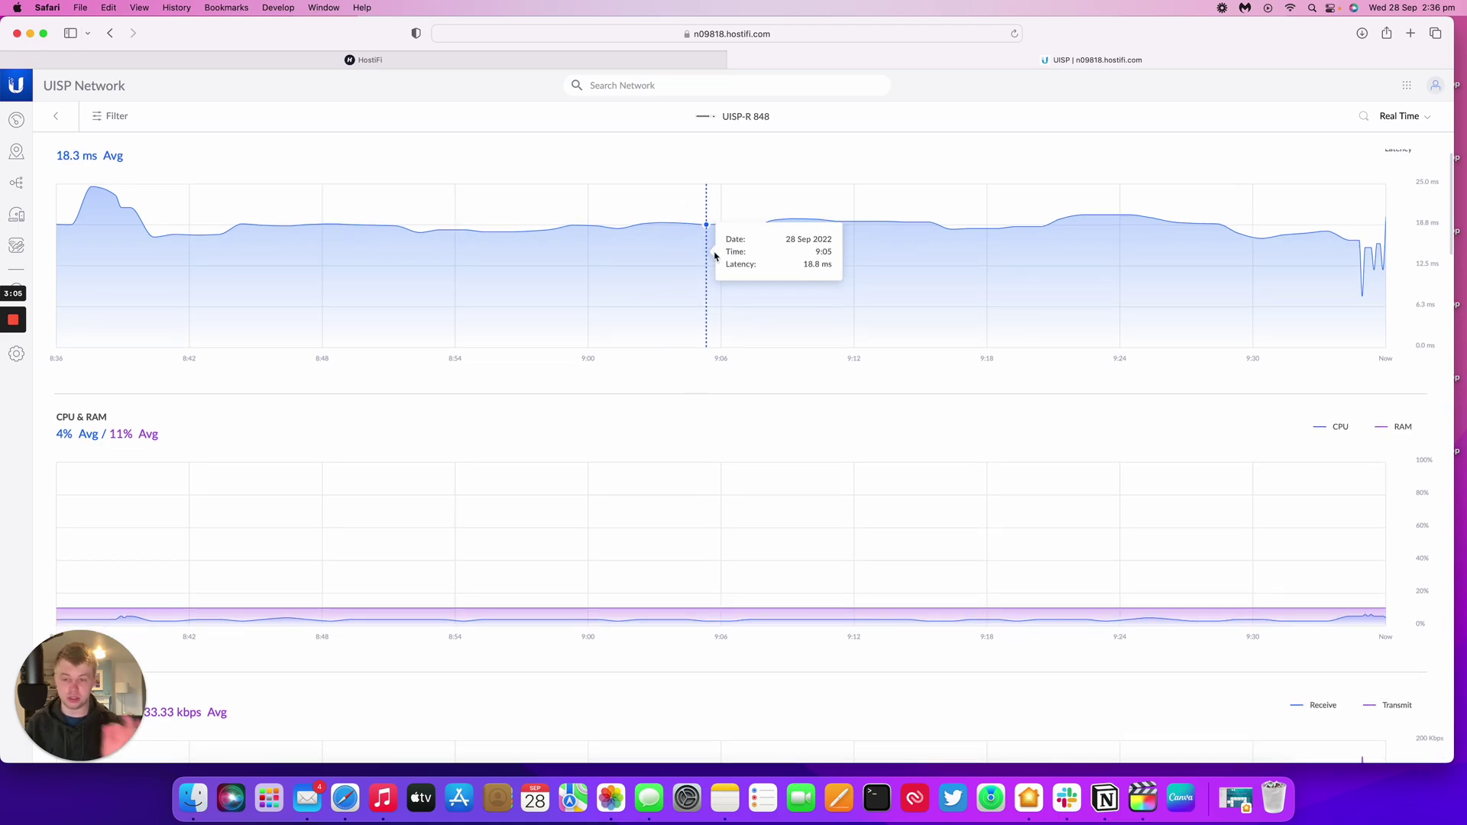
scroll(715, 256, down, 15)
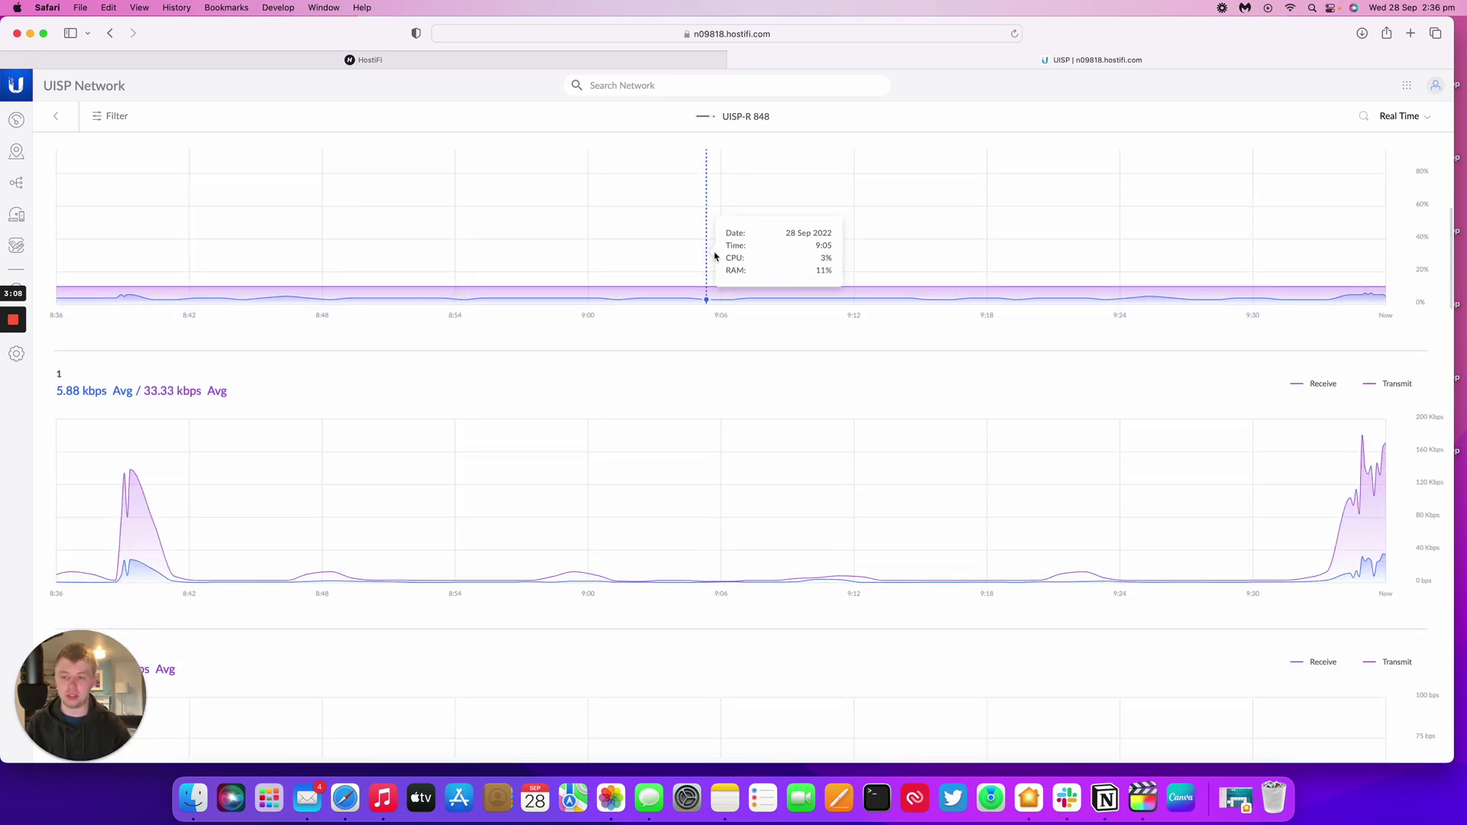
scroll(715, 256, down, 3)
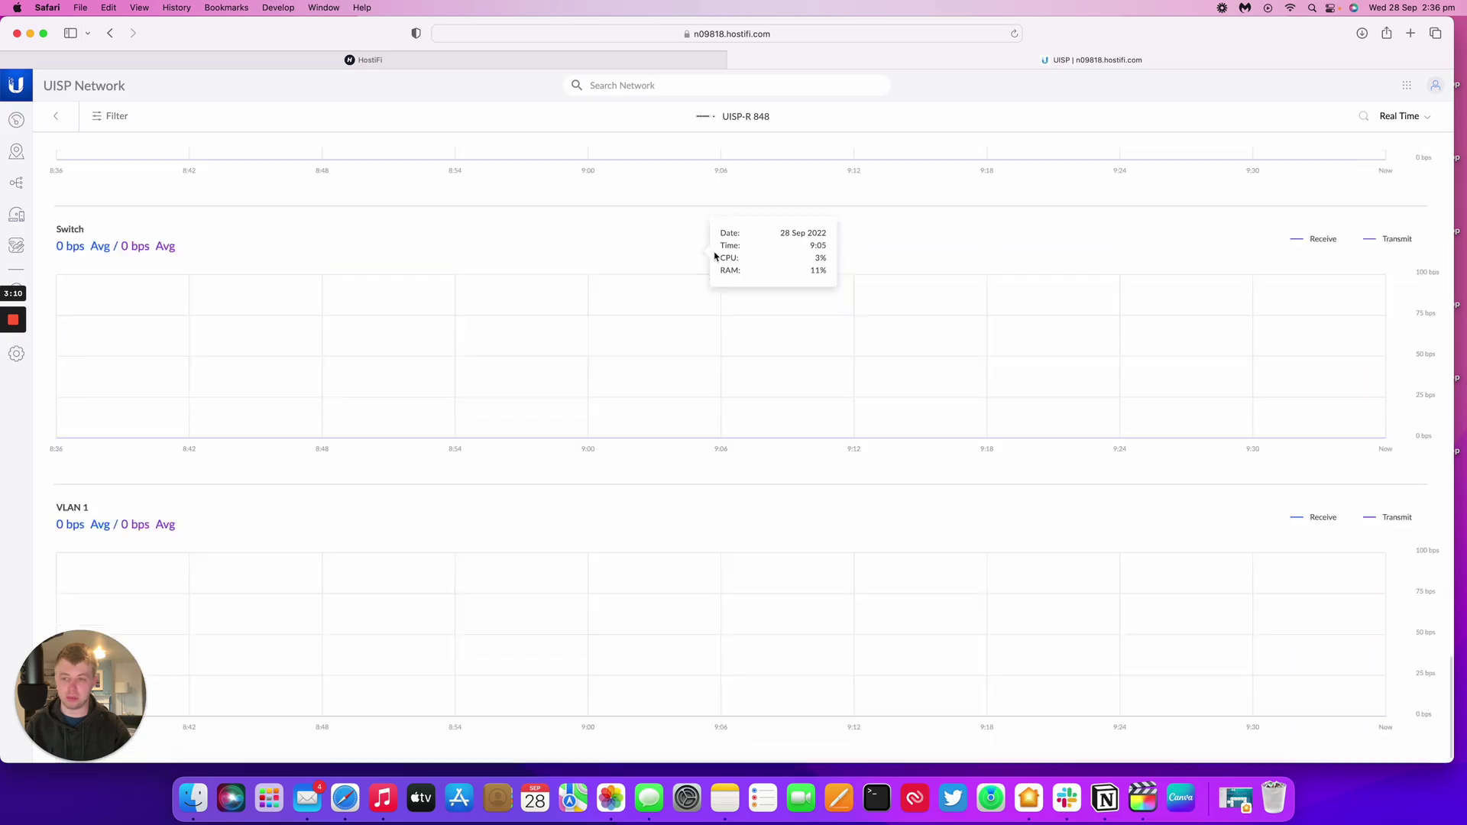
click(67, 118)
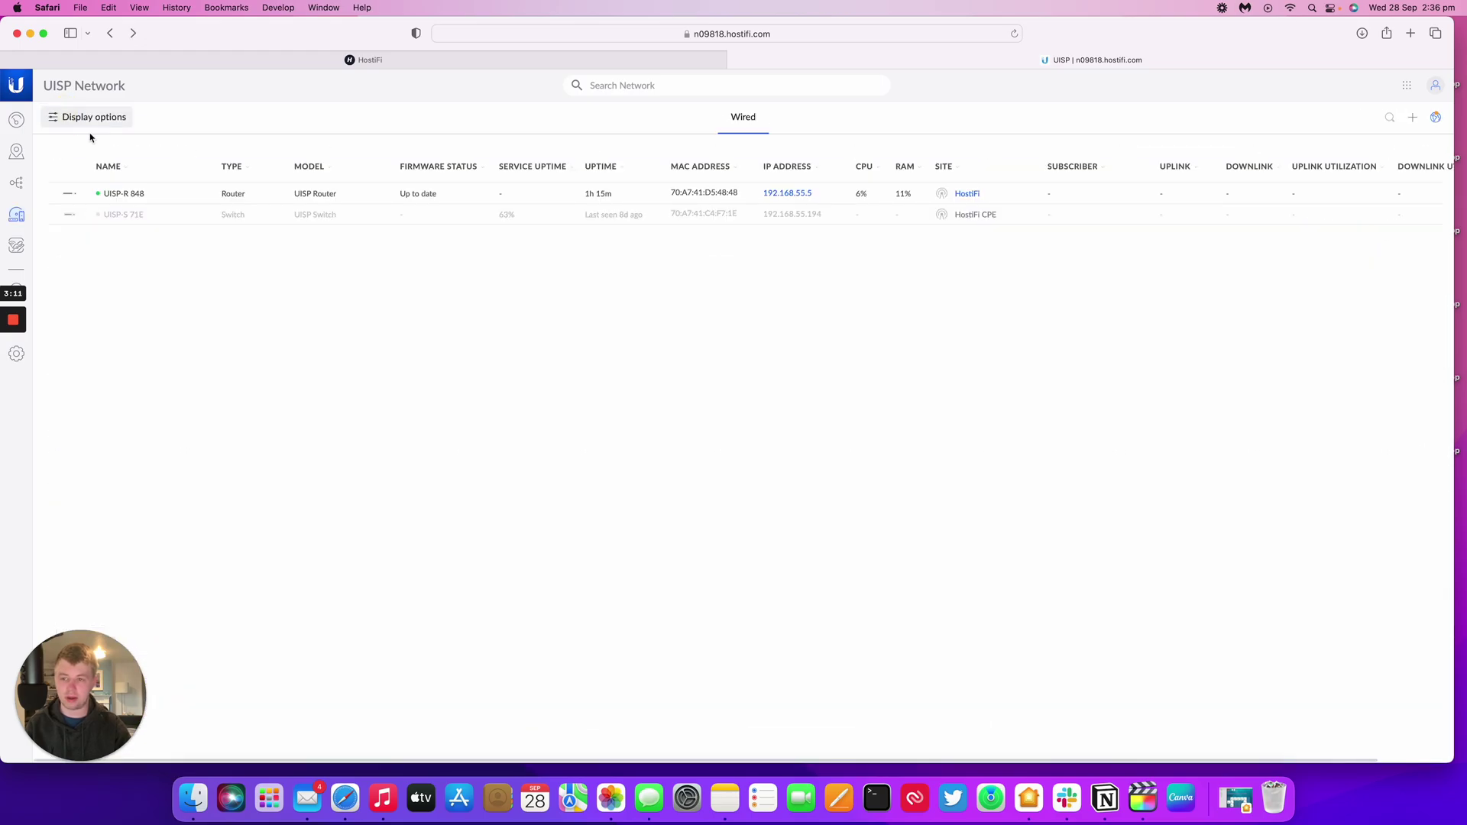
click(164, 198)
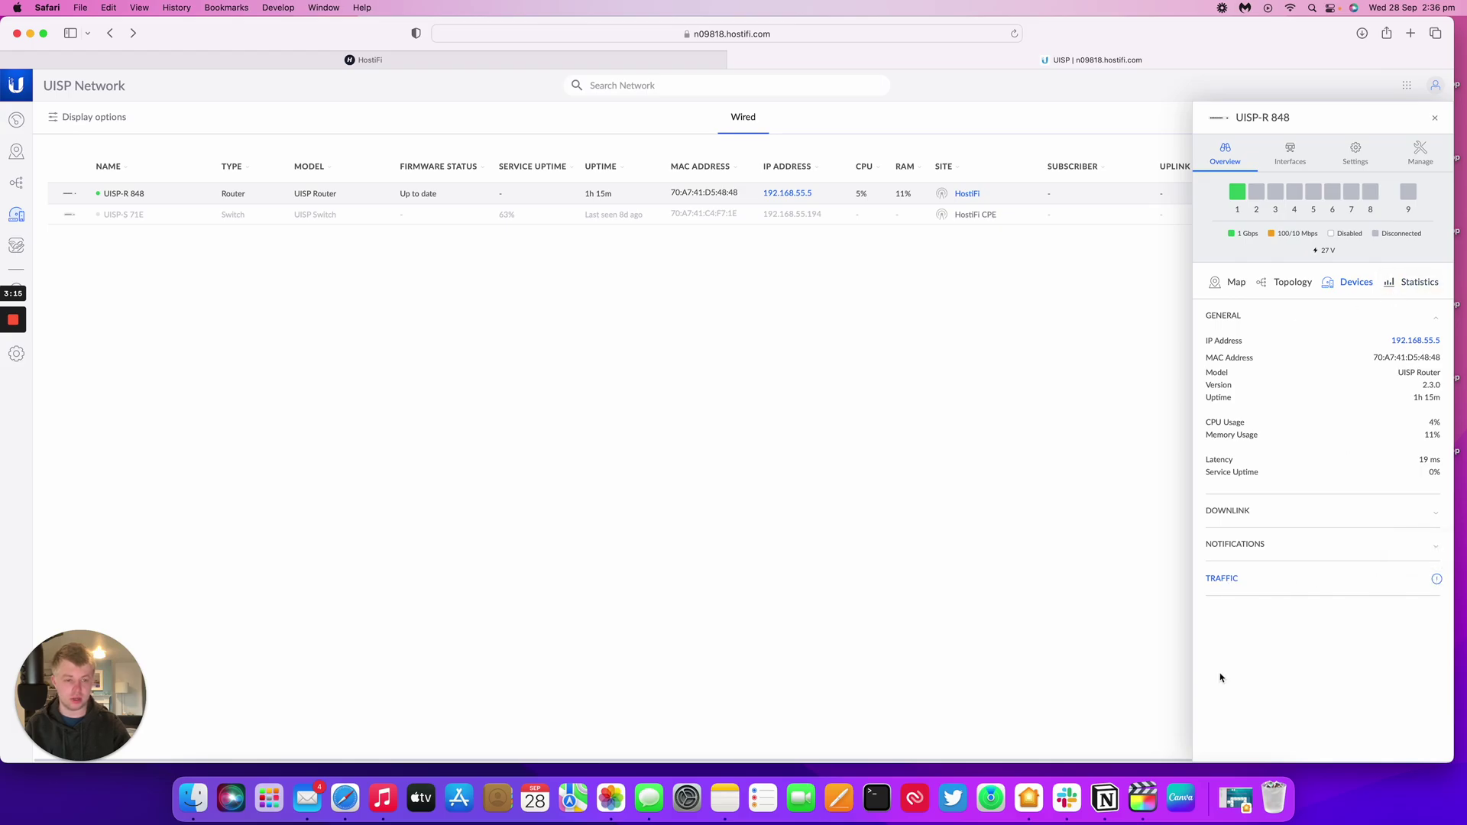
Open UISP-R 848's traffic page and switch between its latency and overall throughput charts.
click(1221, 581)
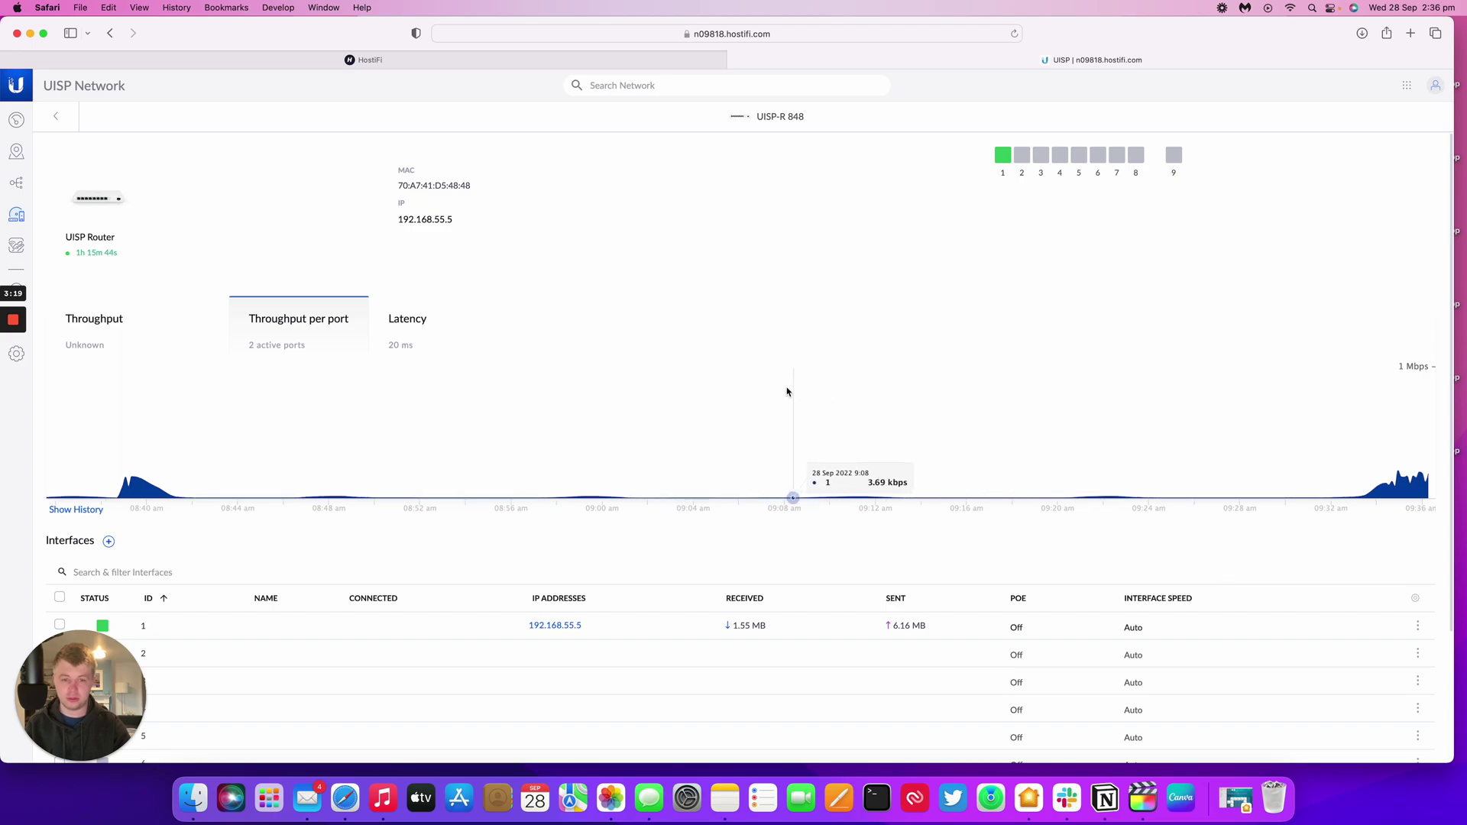
scroll(795, 351, down, 5)
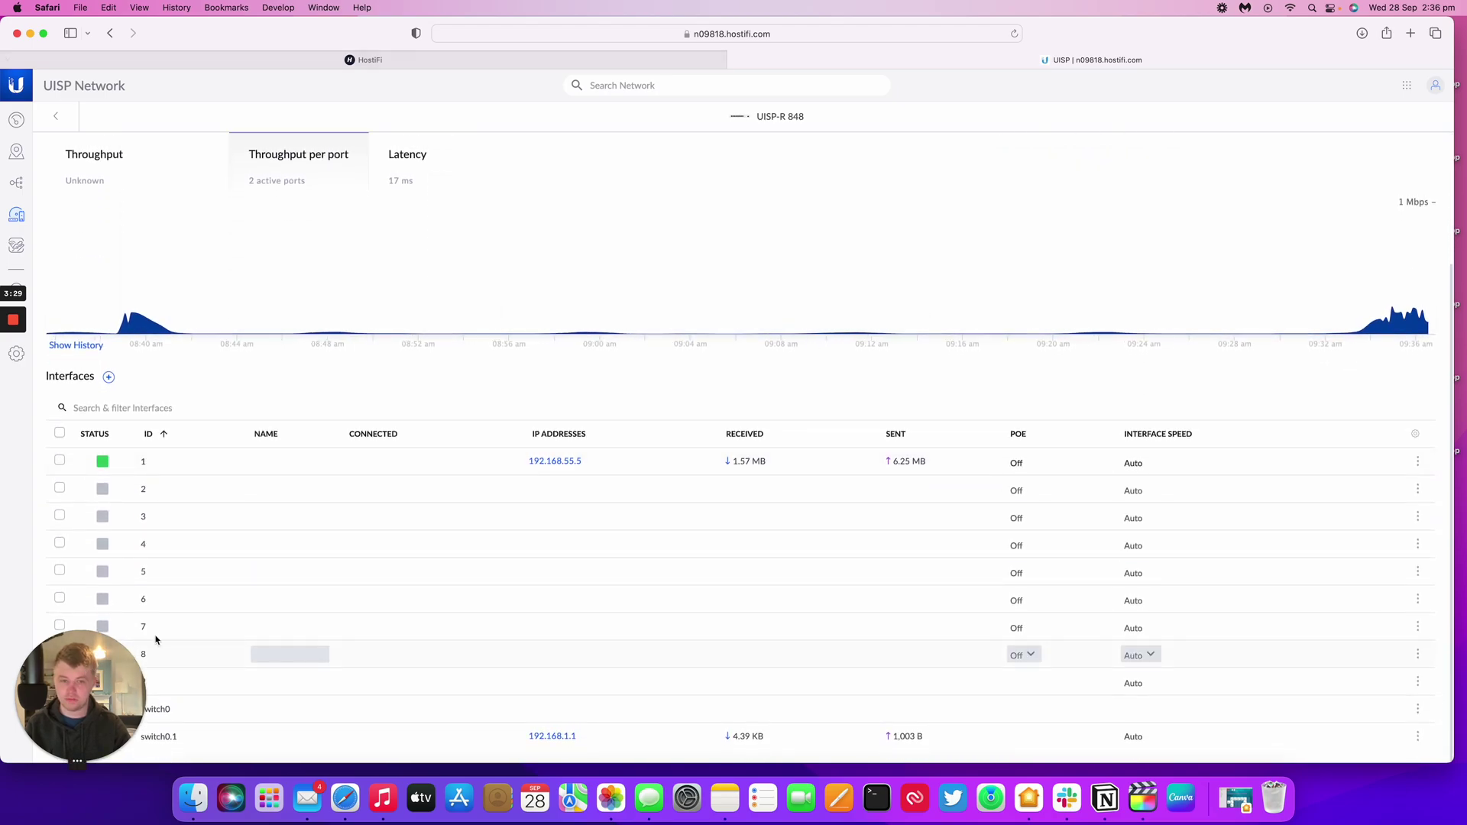
drag(81, 661, 1049, 227)
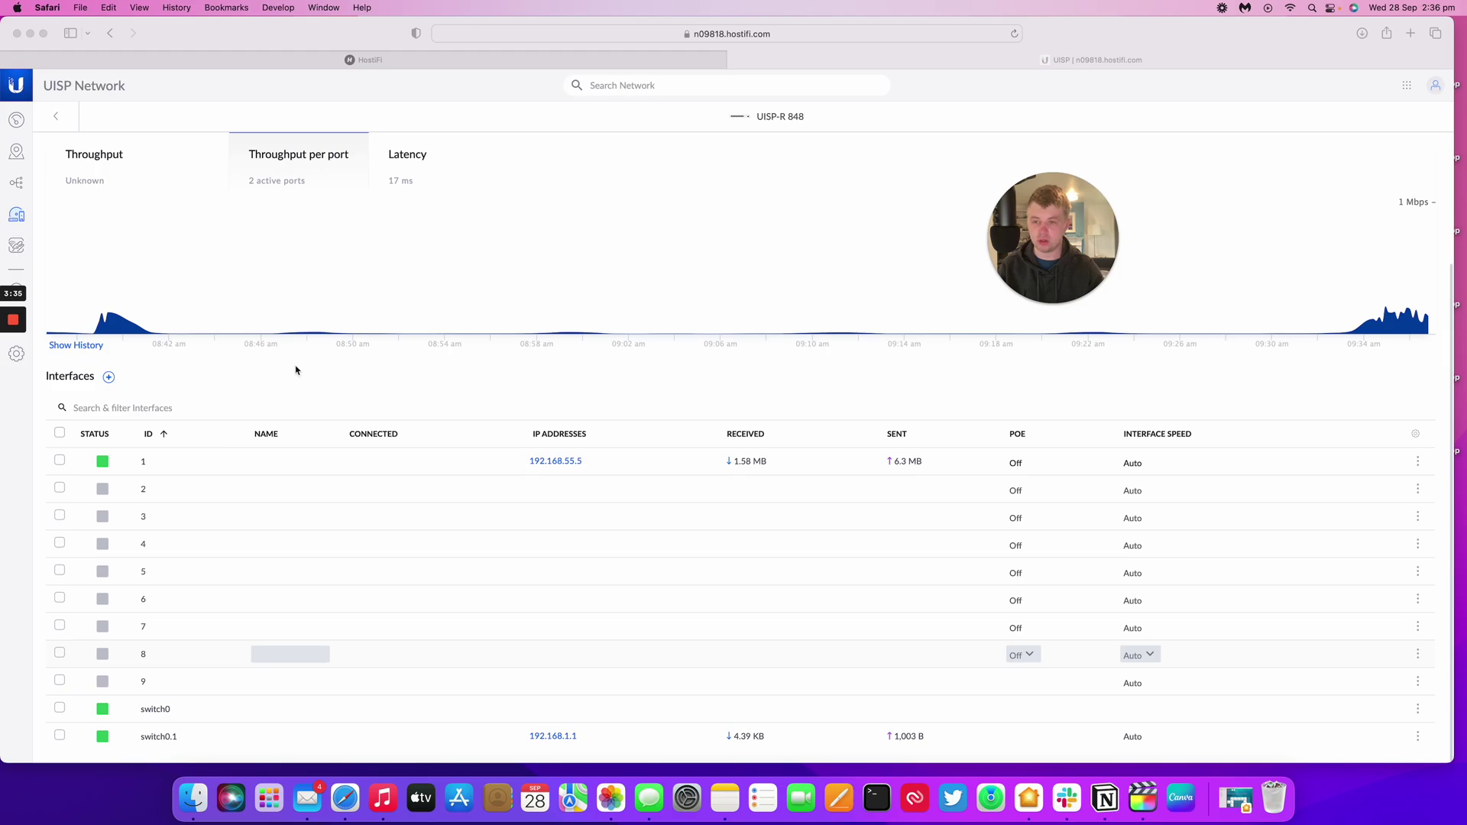
scroll(295, 371, up, 3)
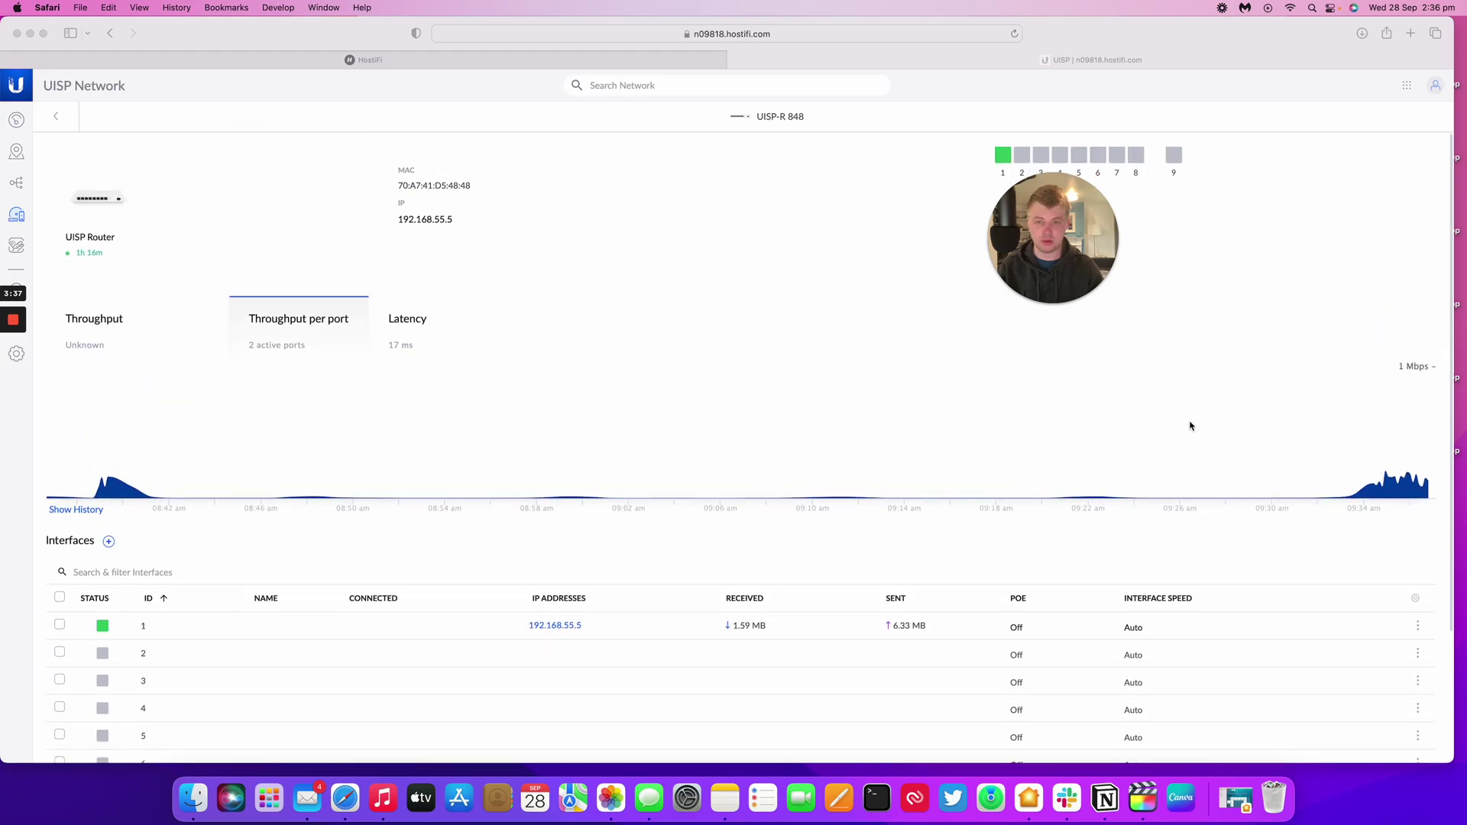
click(409, 325)
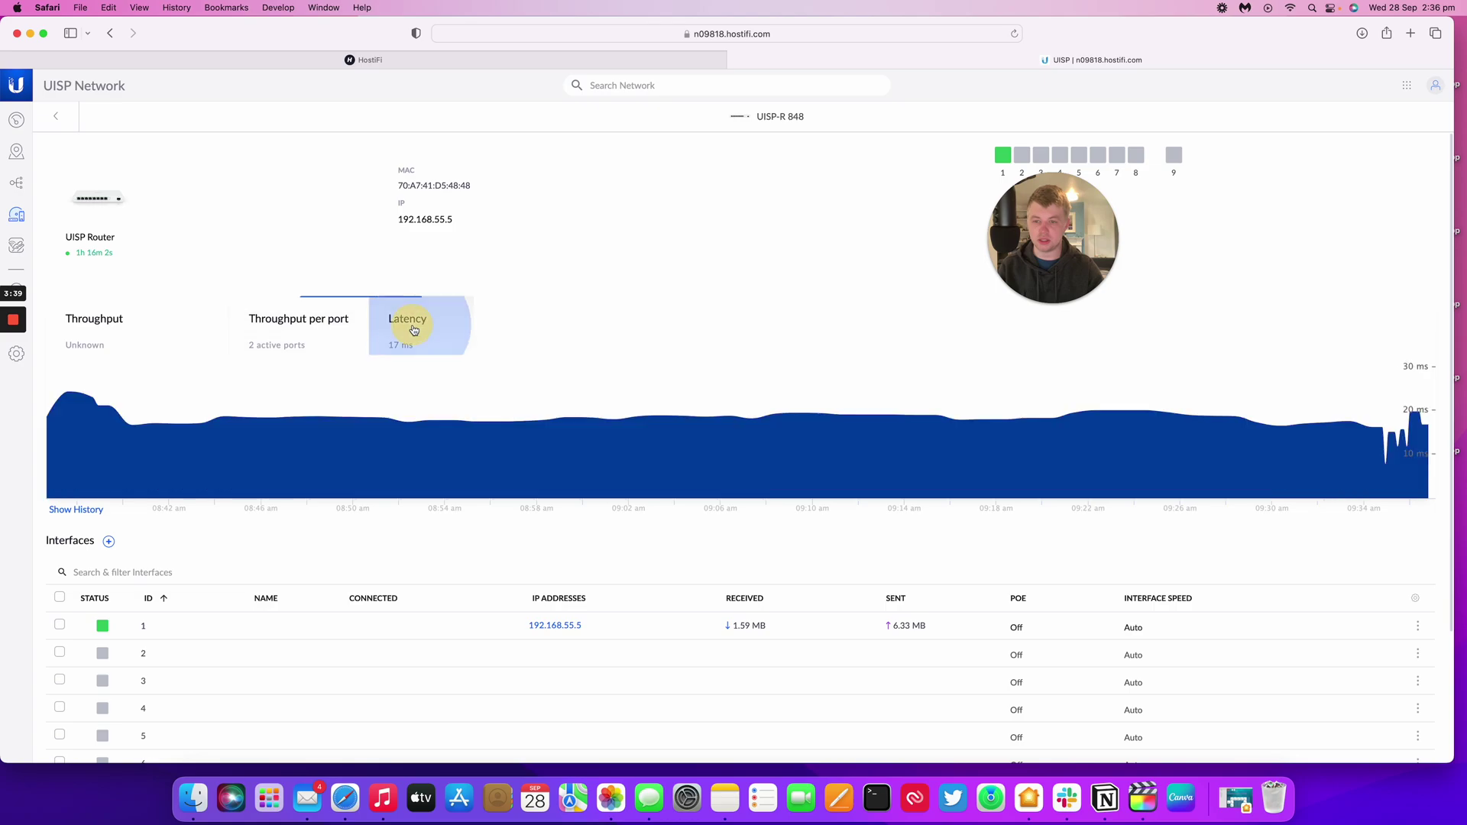
click(151, 324)
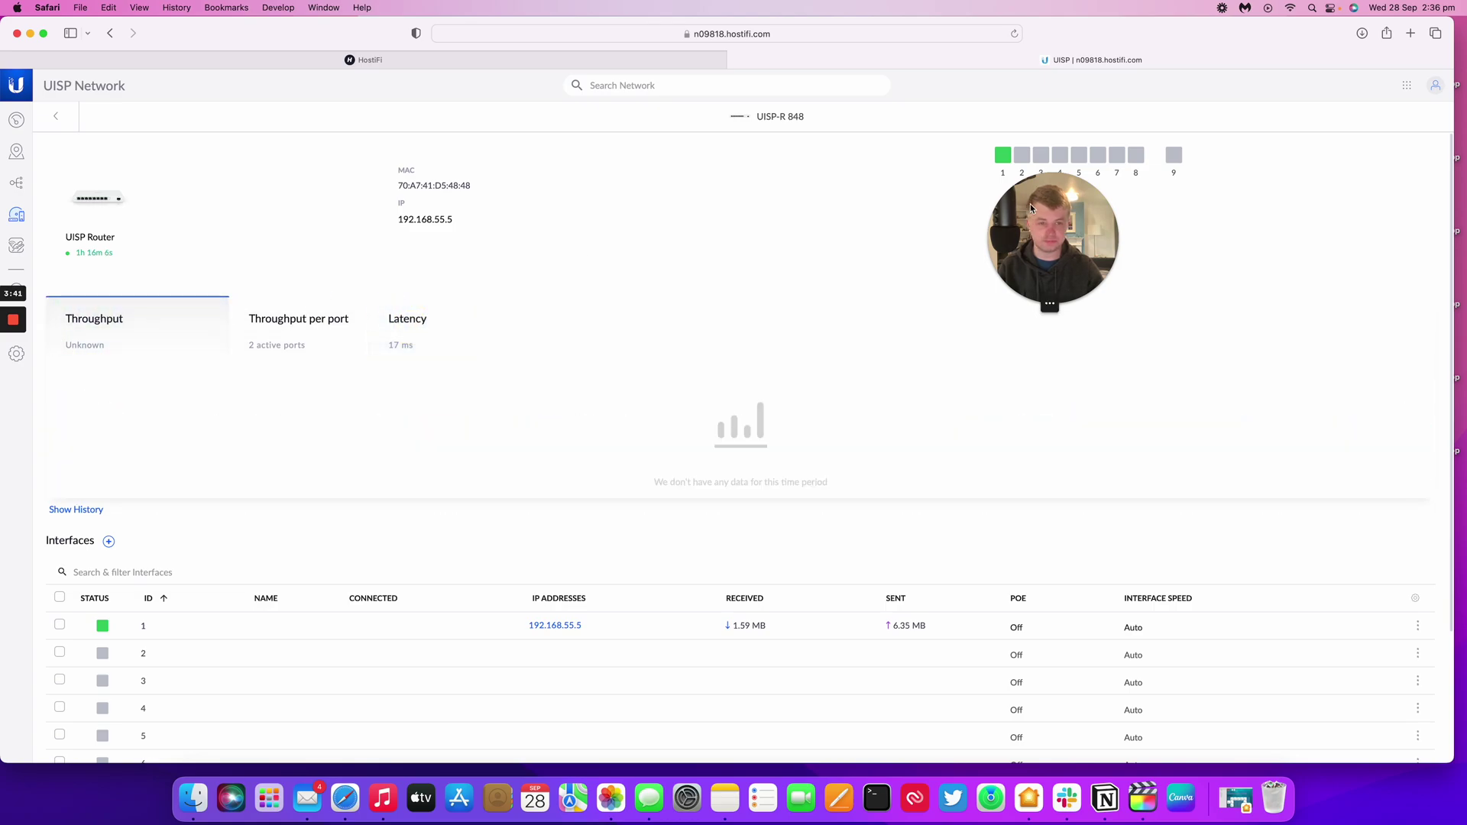
drag(1030, 203, 56, 664)
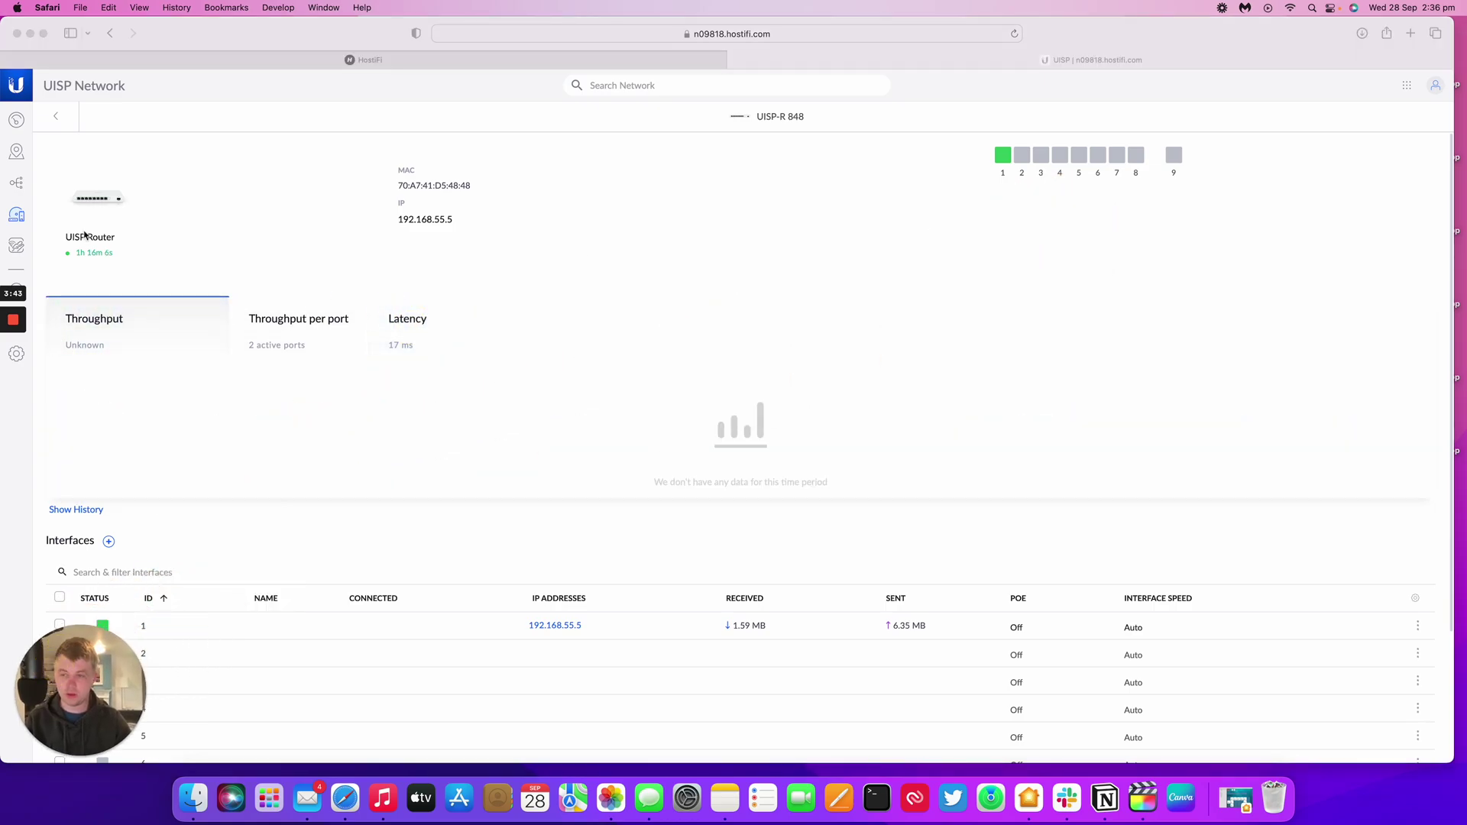
Go back to the wired devices list, reopen UISP-R 848 and view its routing table.
click(59, 116)
click(59, 116)
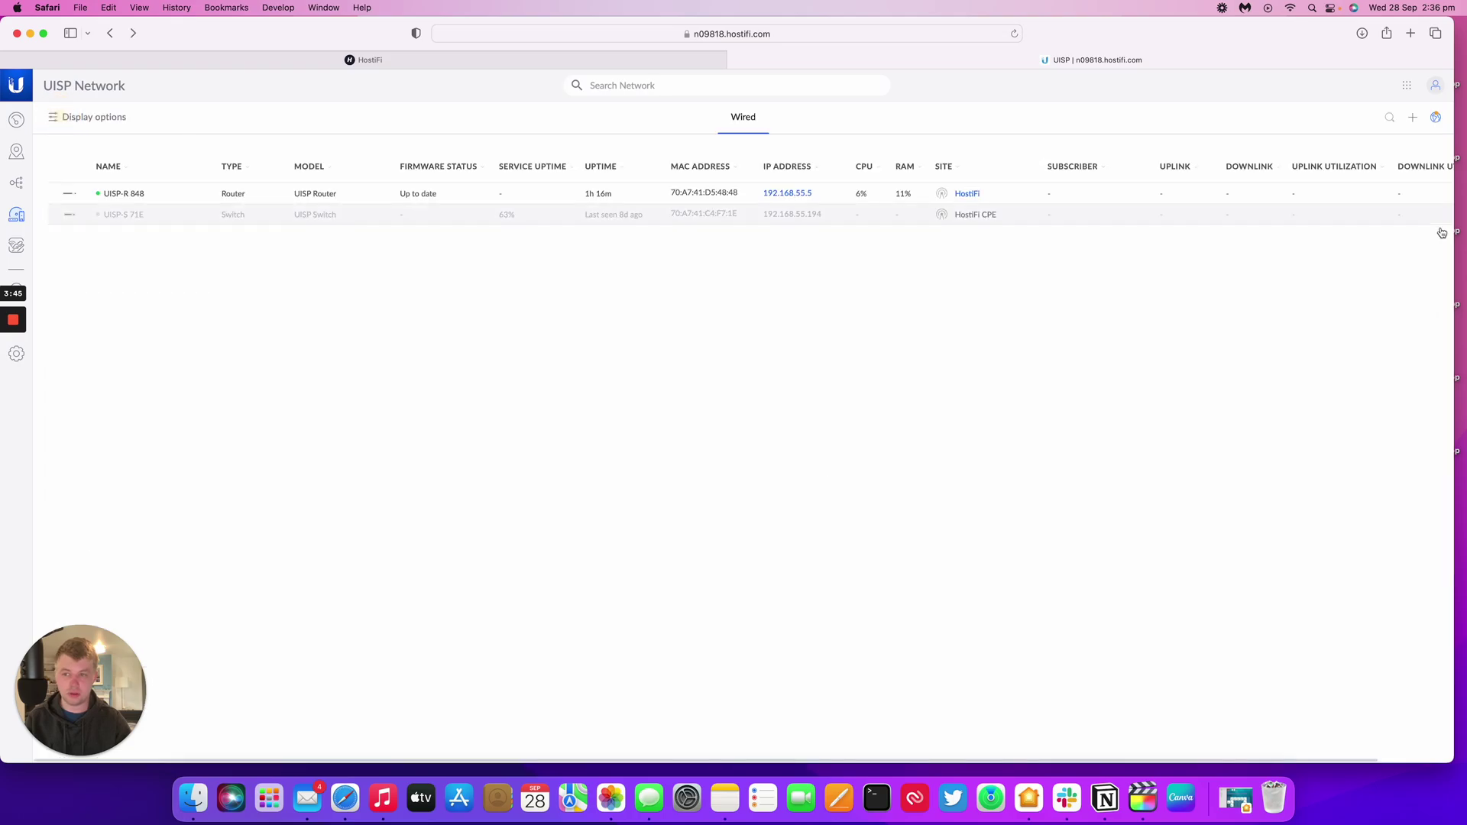
click(1019, 201)
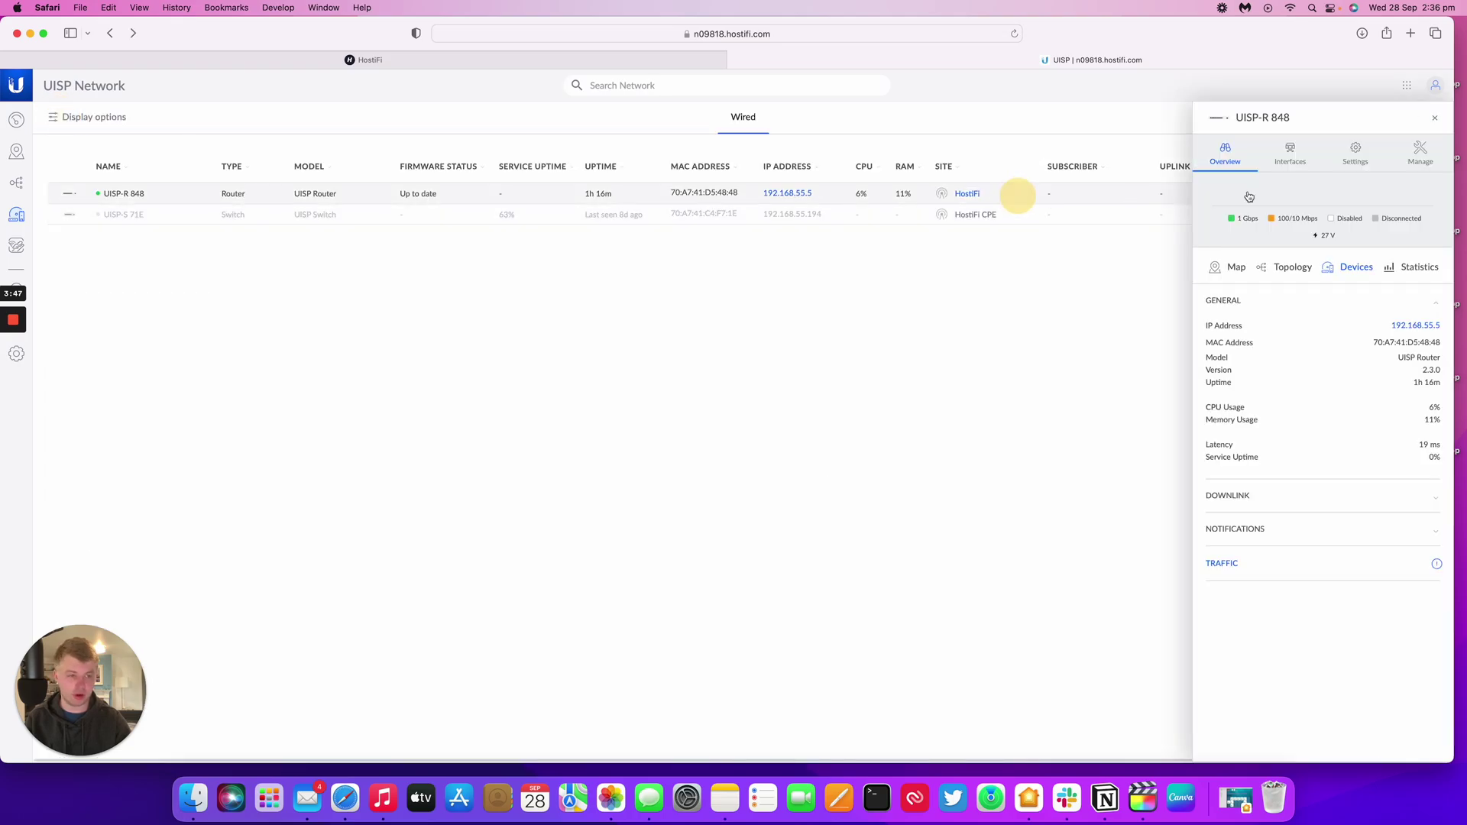
click(1356, 153)
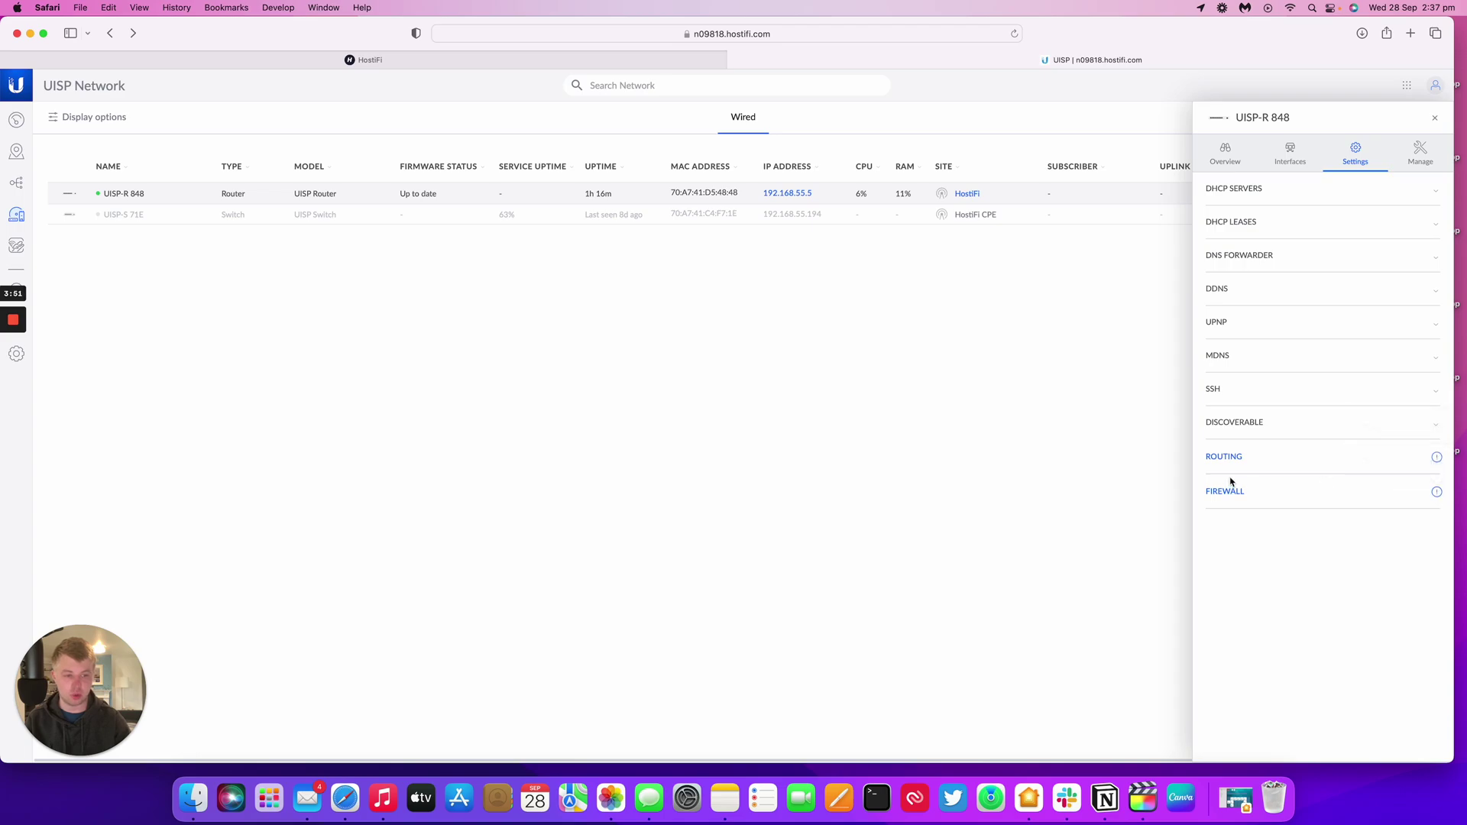
click(1213, 458)
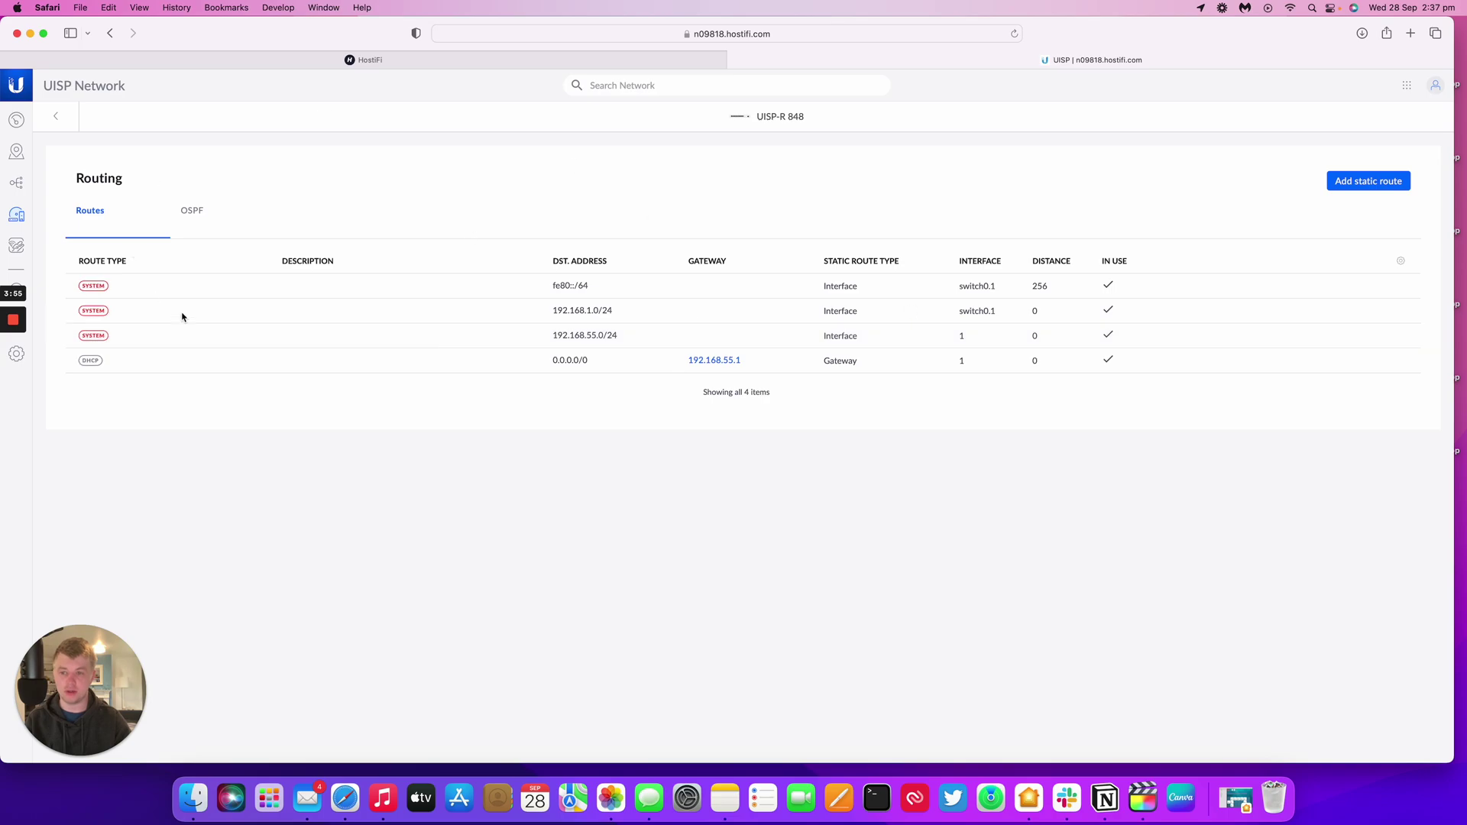
Check the empty OSPF areas, then return via the devices list to UISP-R 848's firewall page.
click(203, 208)
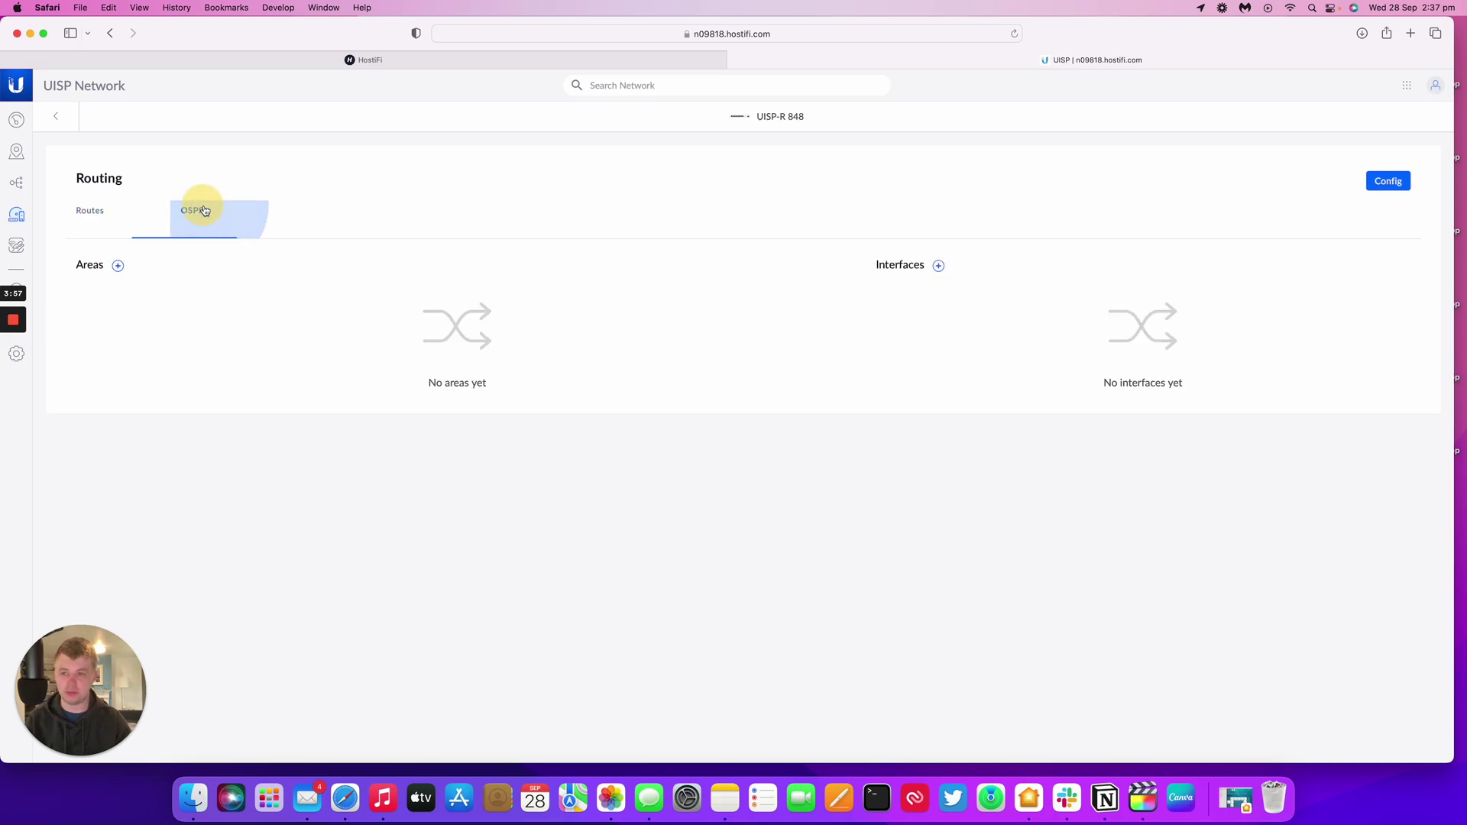
click(131, 211)
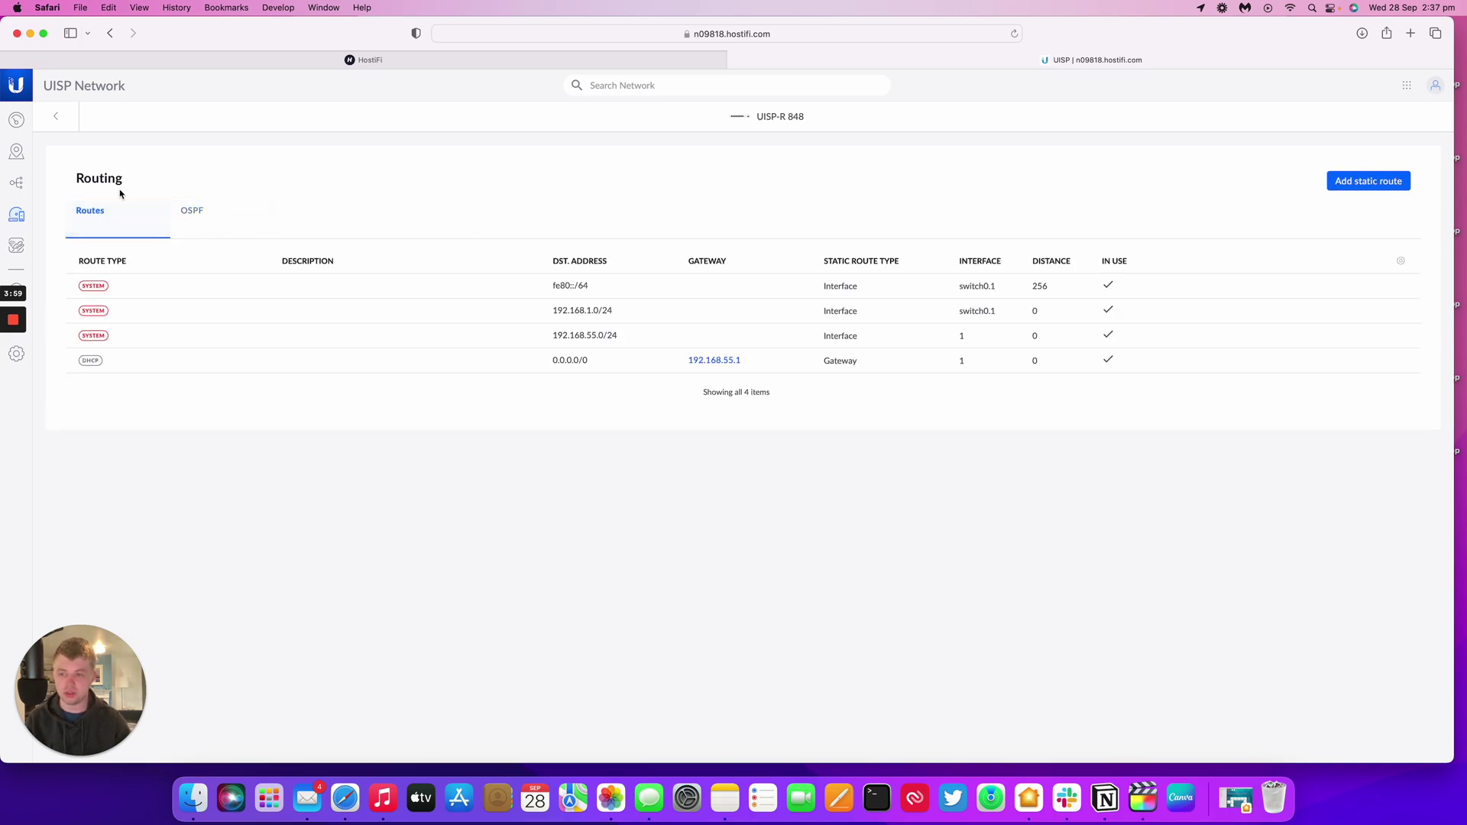
click(55, 116)
click(298, 191)
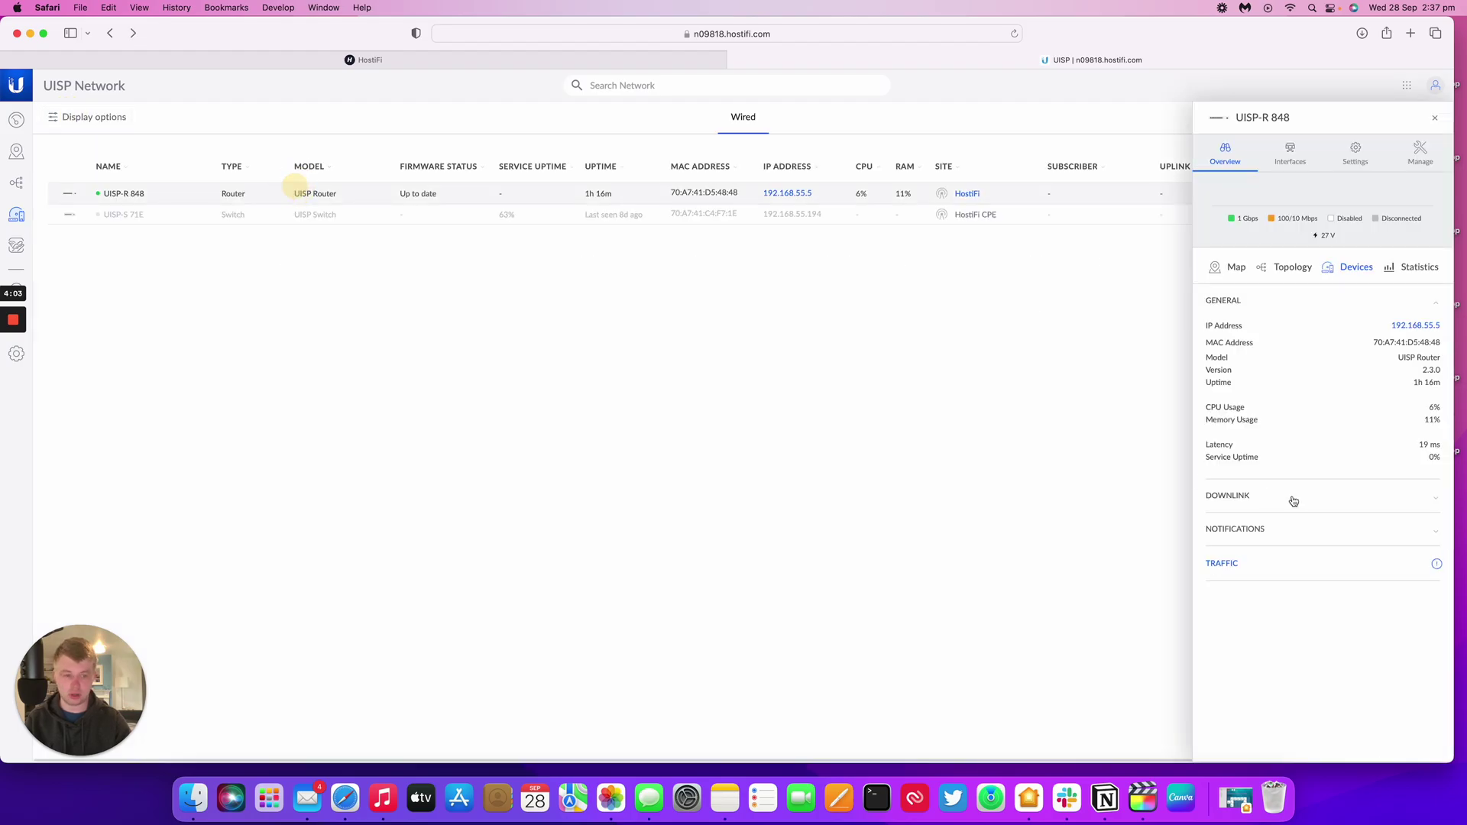
click(1356, 157)
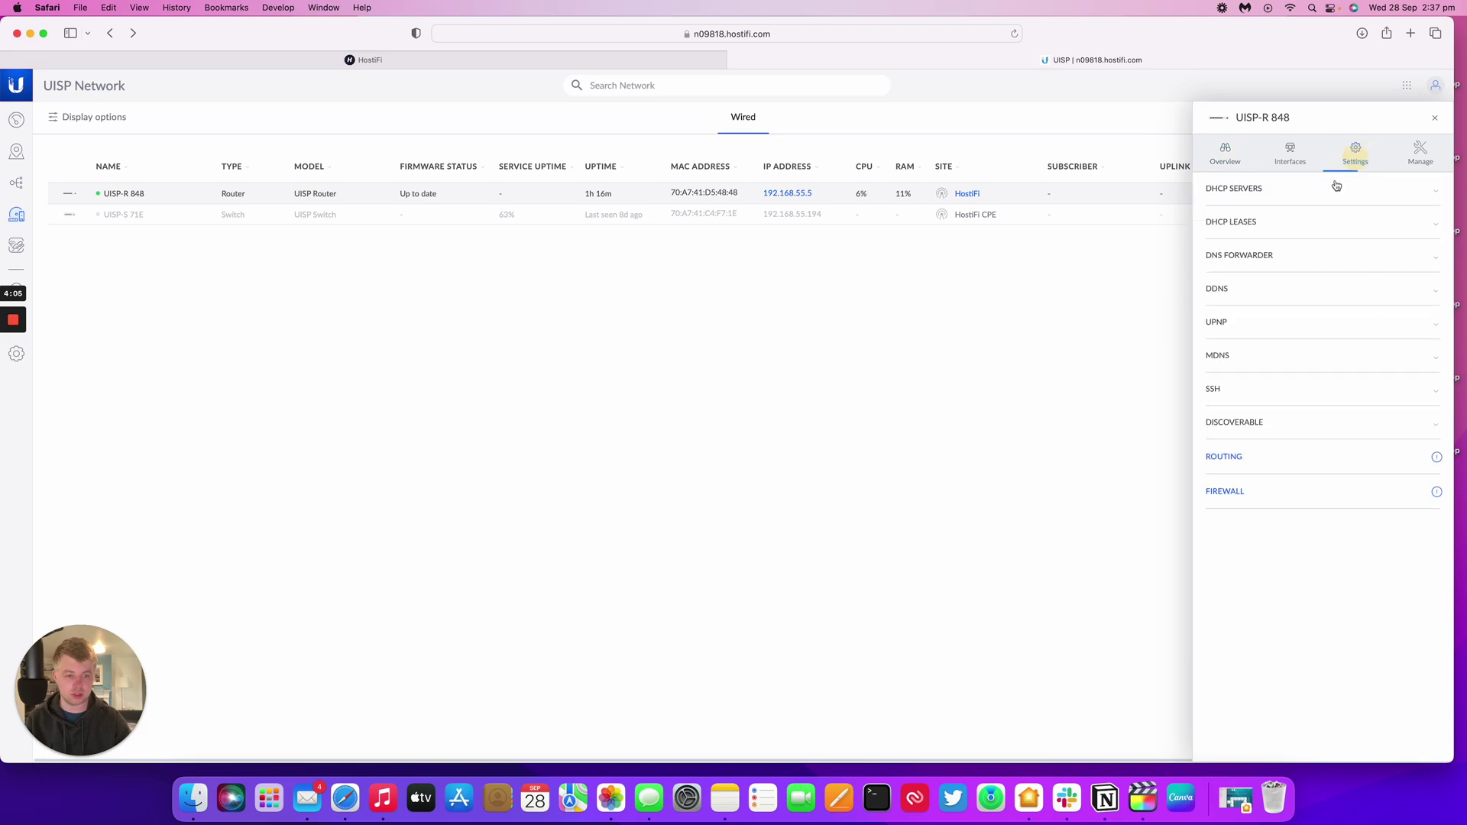
click(1231, 491)
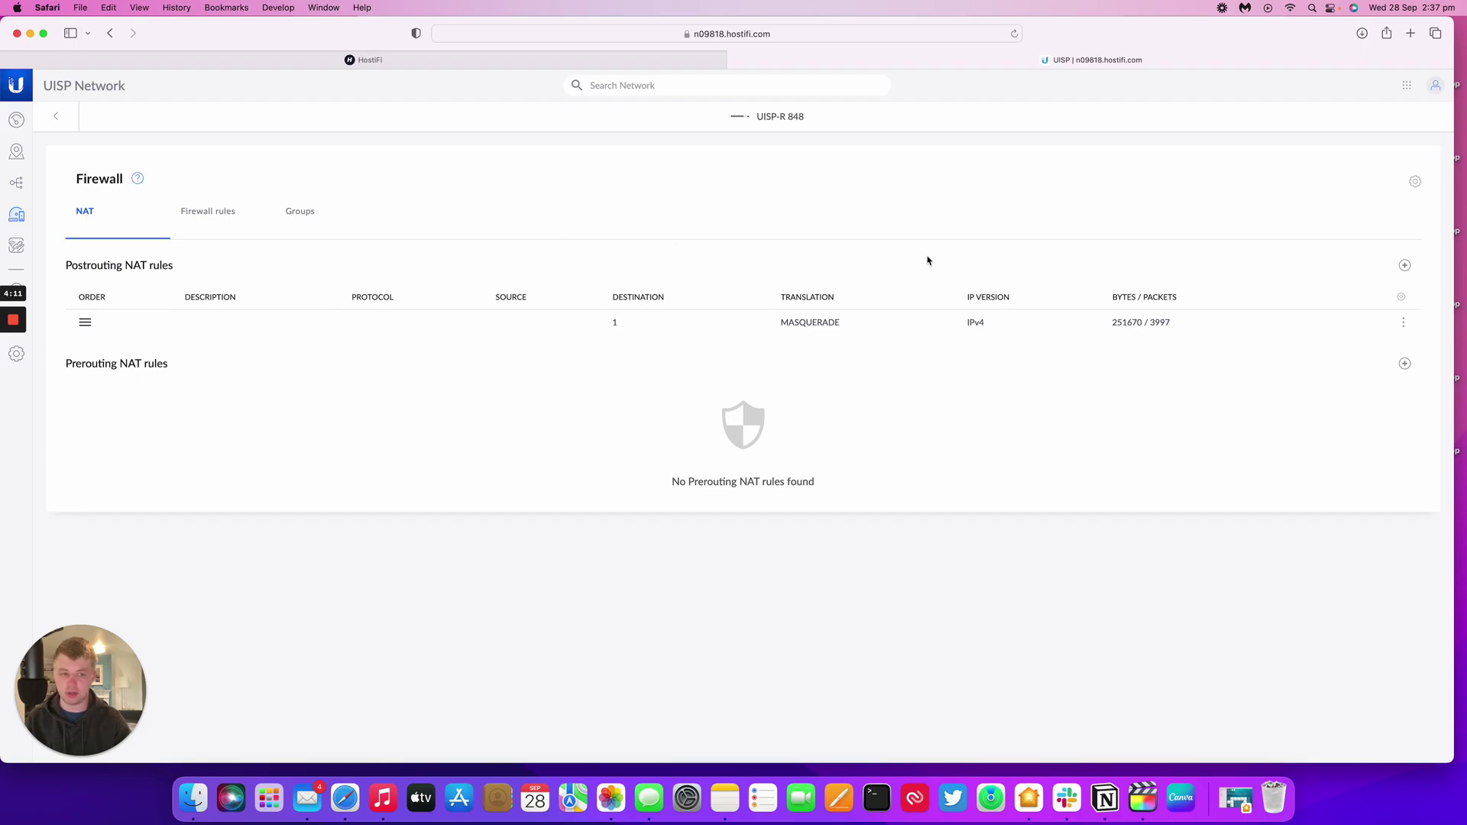
Start a postrouting NAT rule, cancel it, and go back to the wired devices list.
click(1403, 265)
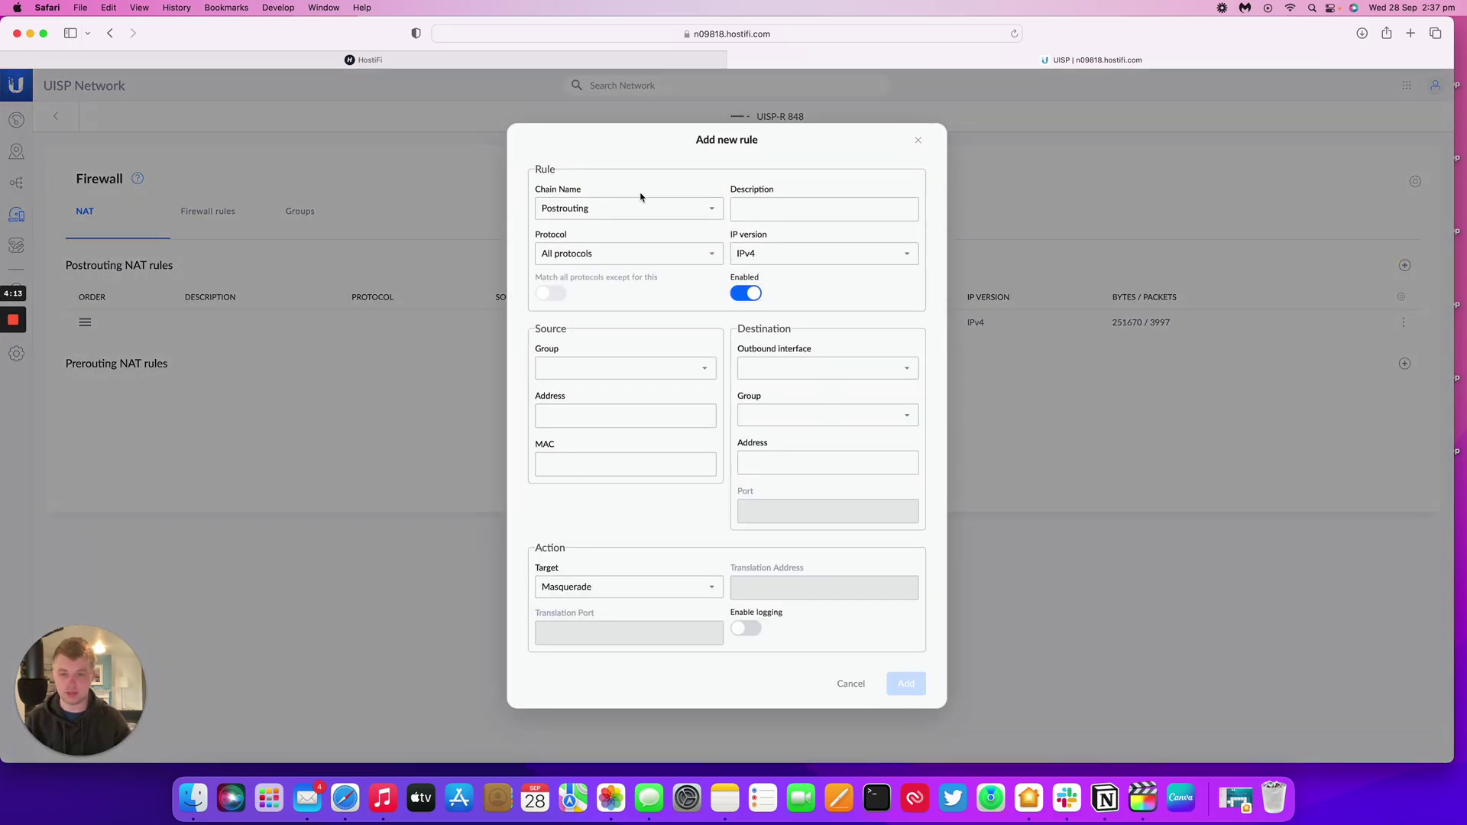
click(851, 684)
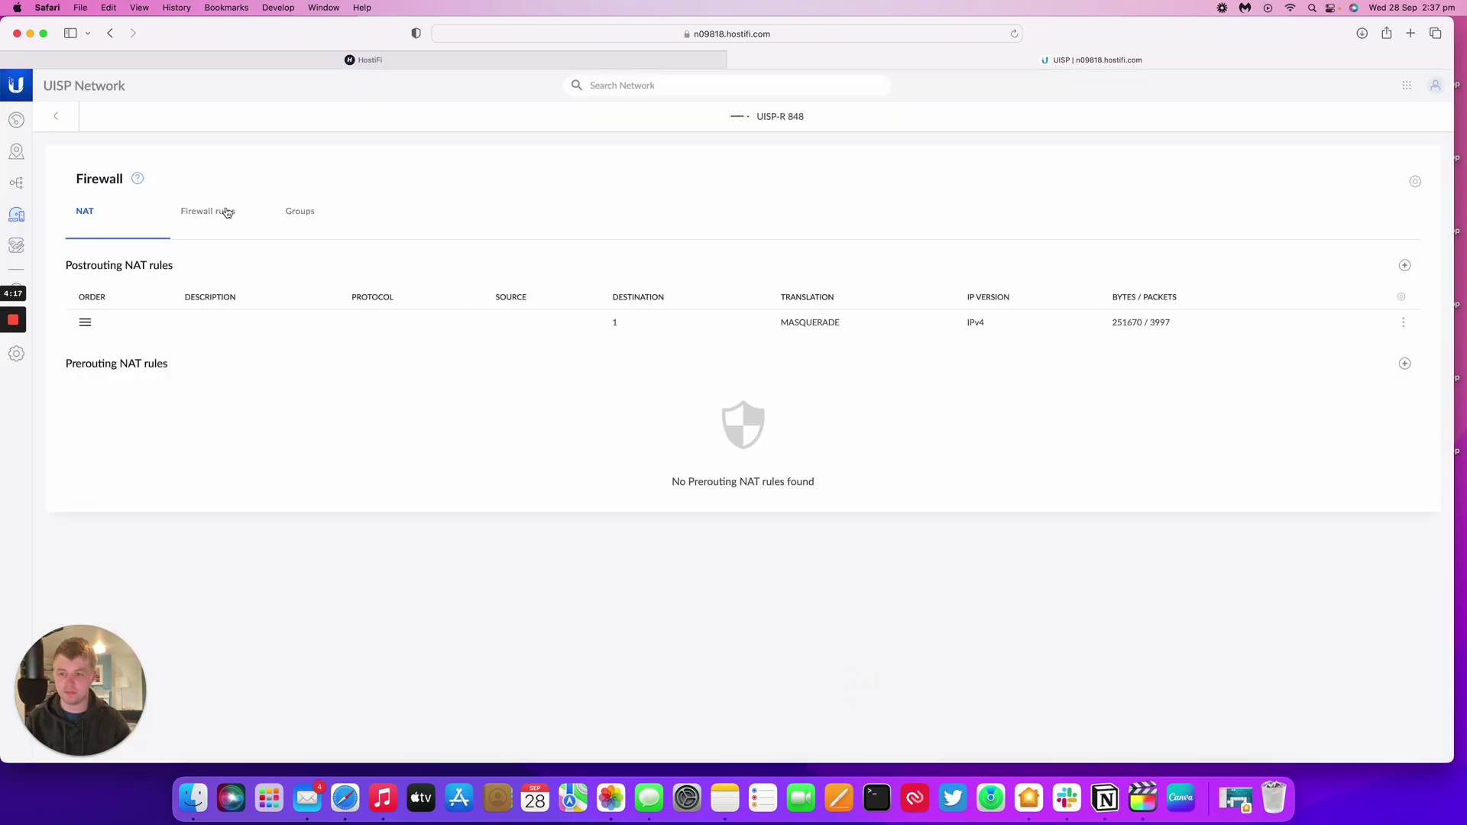
click(56, 117)
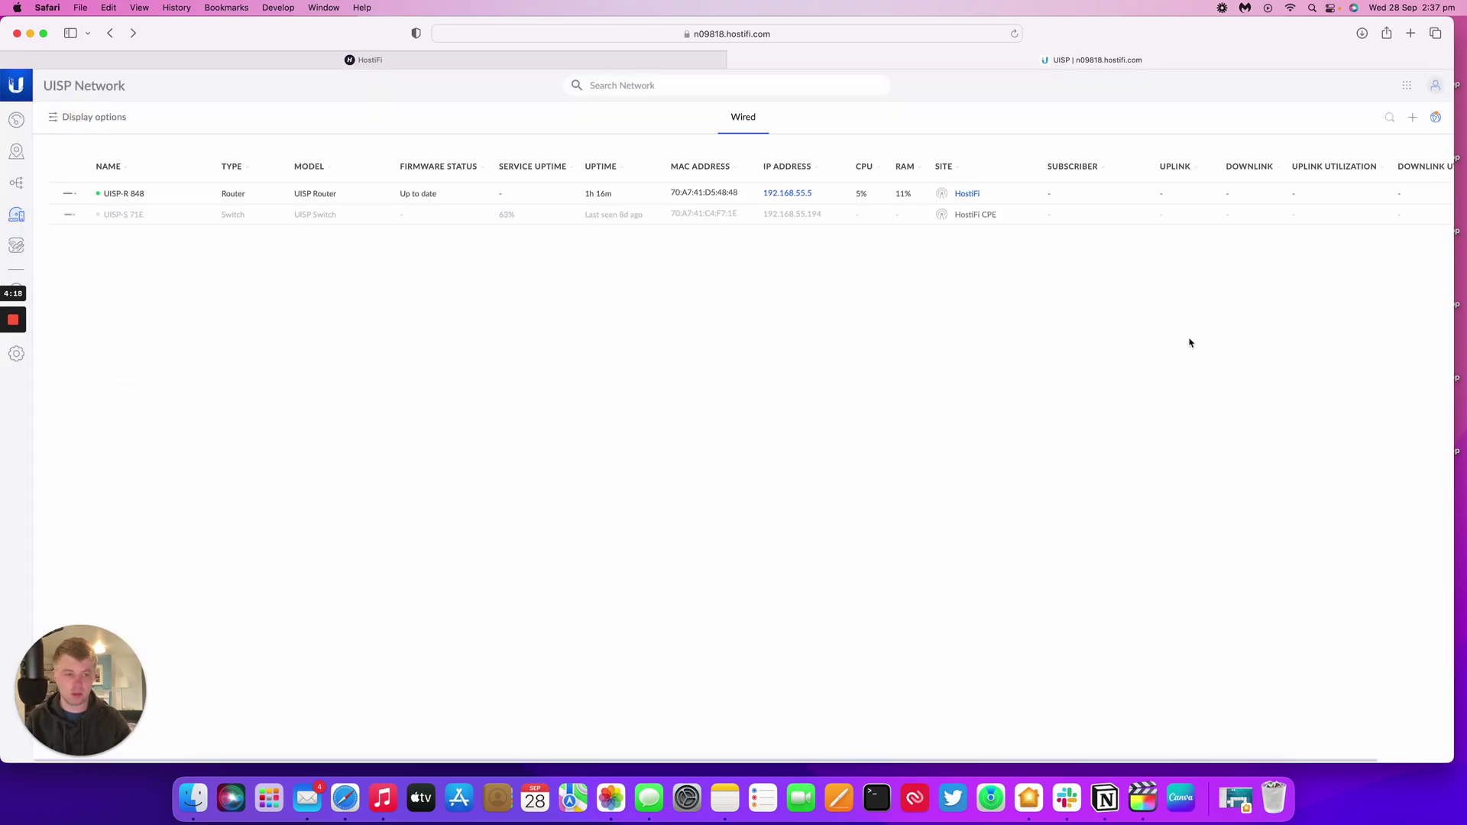
Browse UISP-R 848's DHCP Servers and Leases settings, abandoning a new DHCP server form unsaved.
click(862, 194)
click(1356, 153)
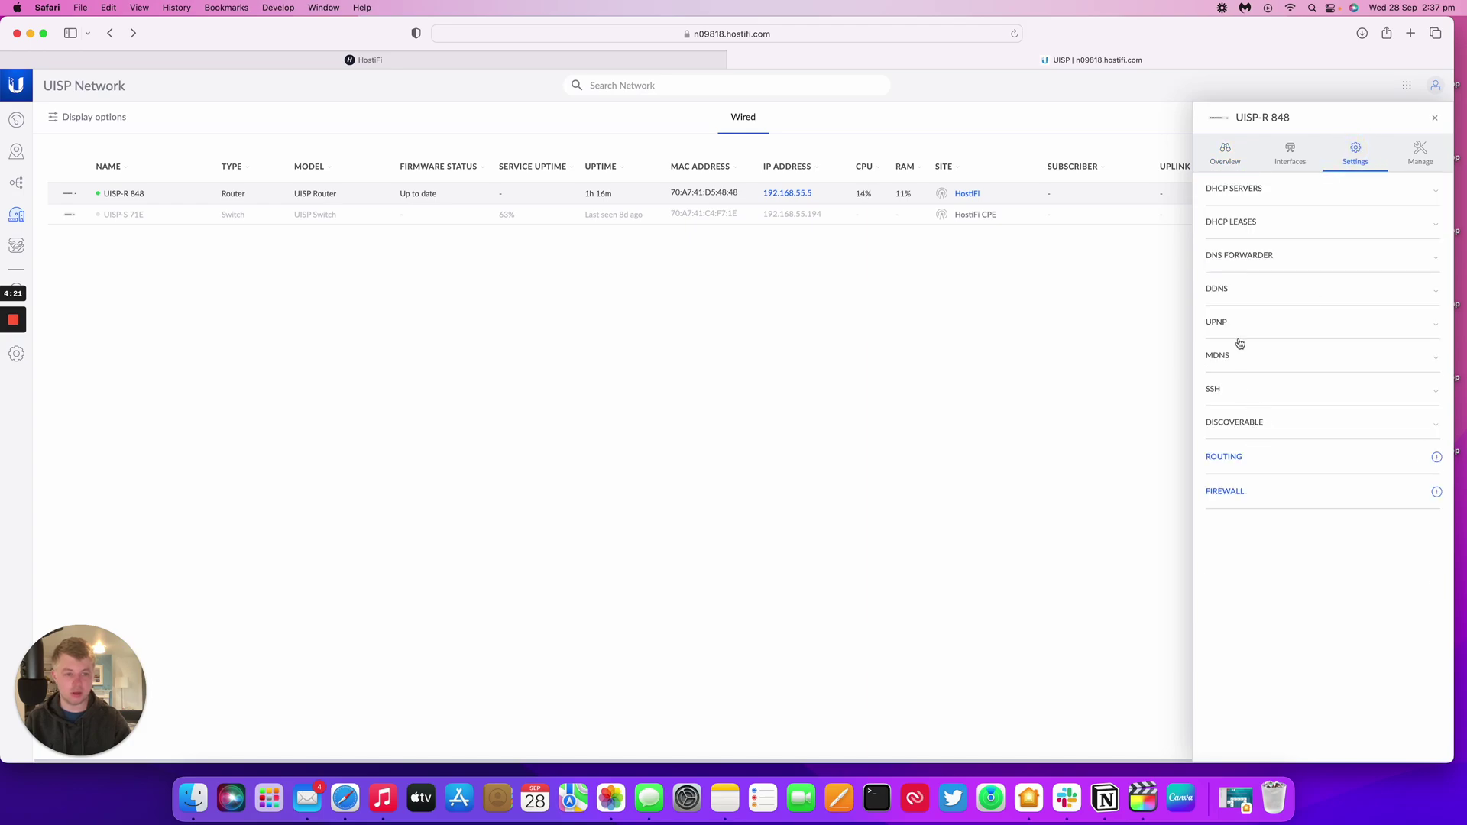
click(1252, 201)
click(1378, 268)
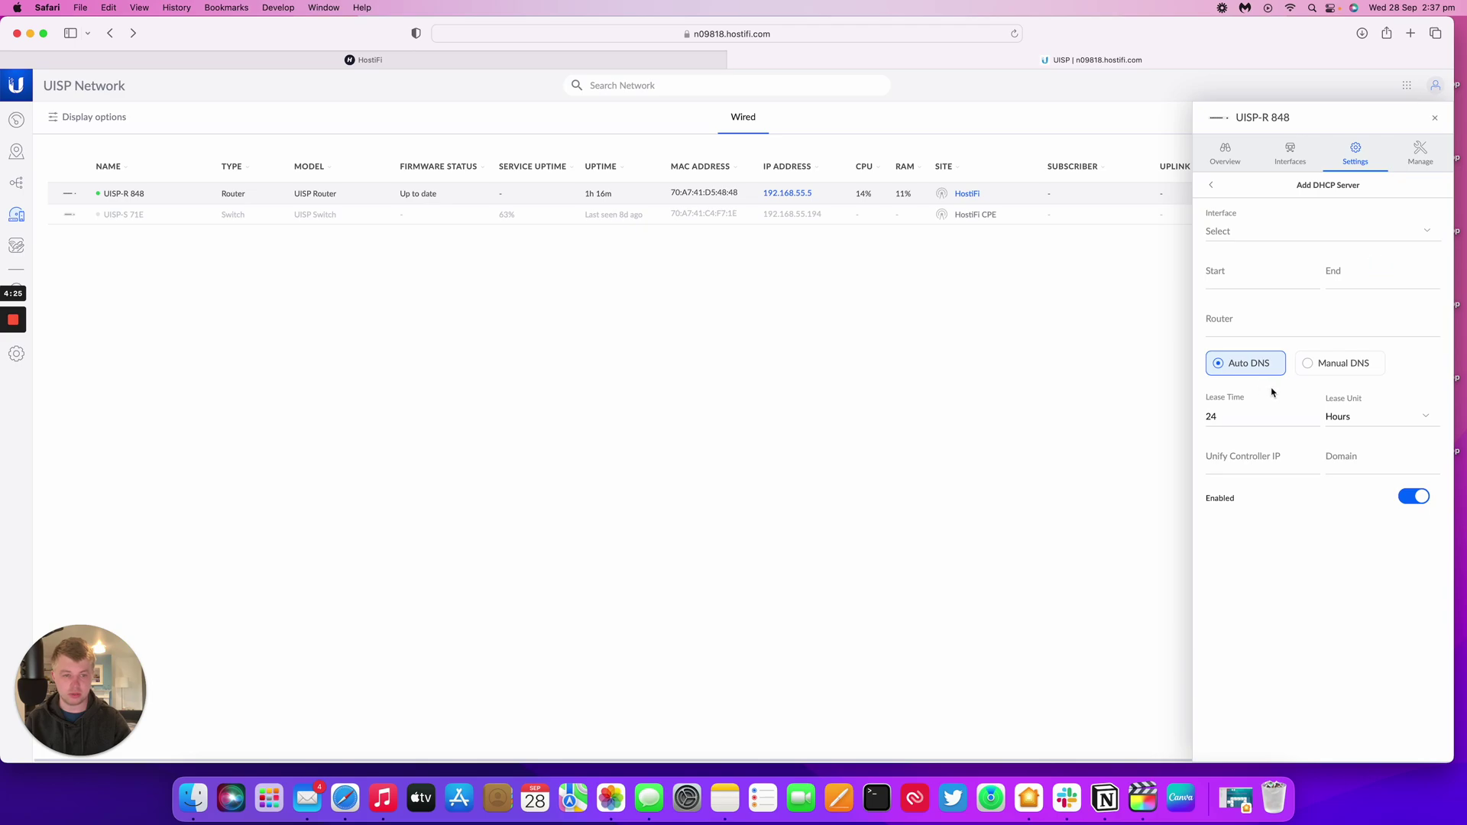
click(1216, 186)
click(1284, 317)
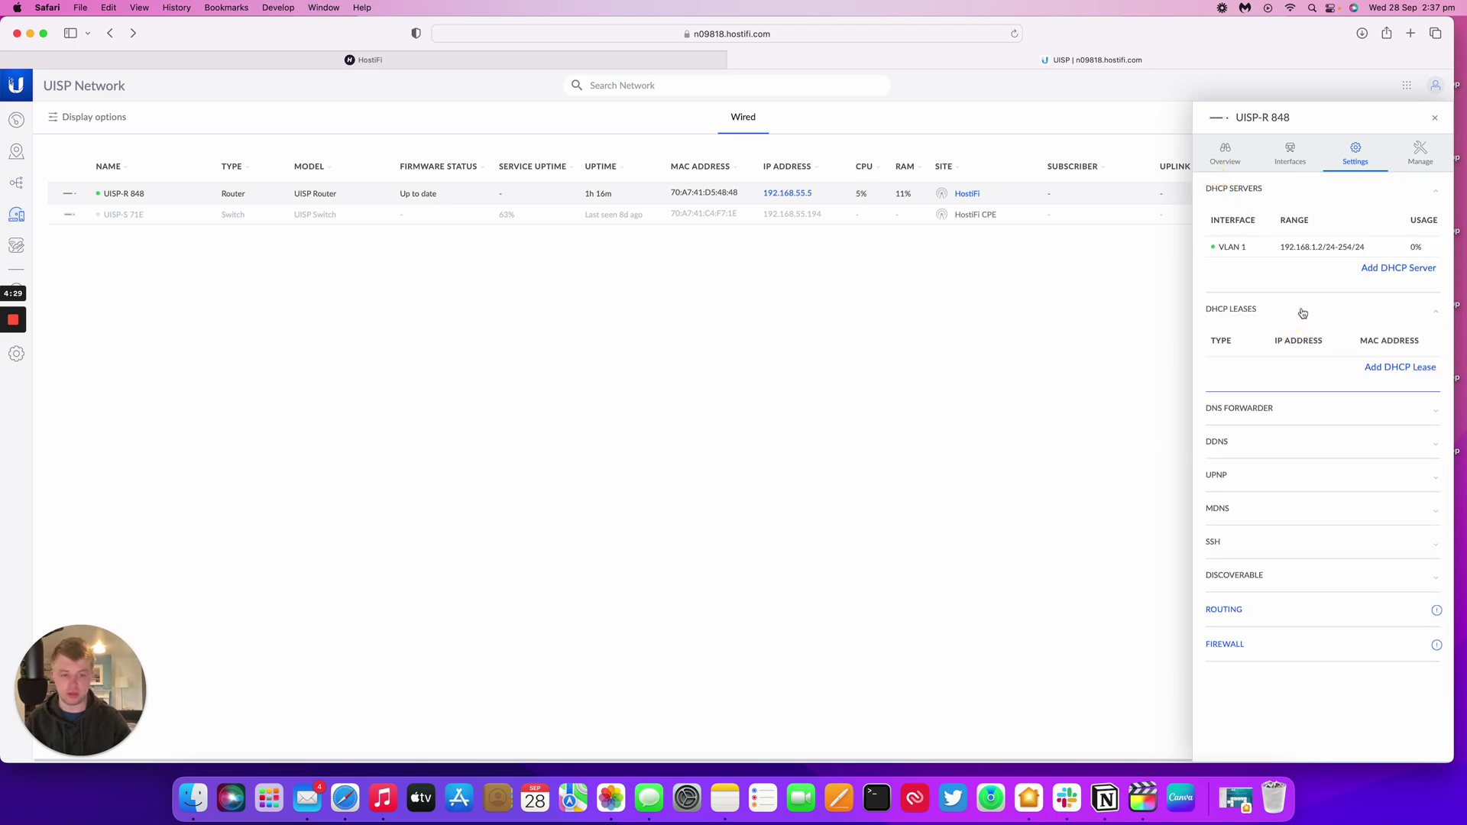
click(1301, 311)
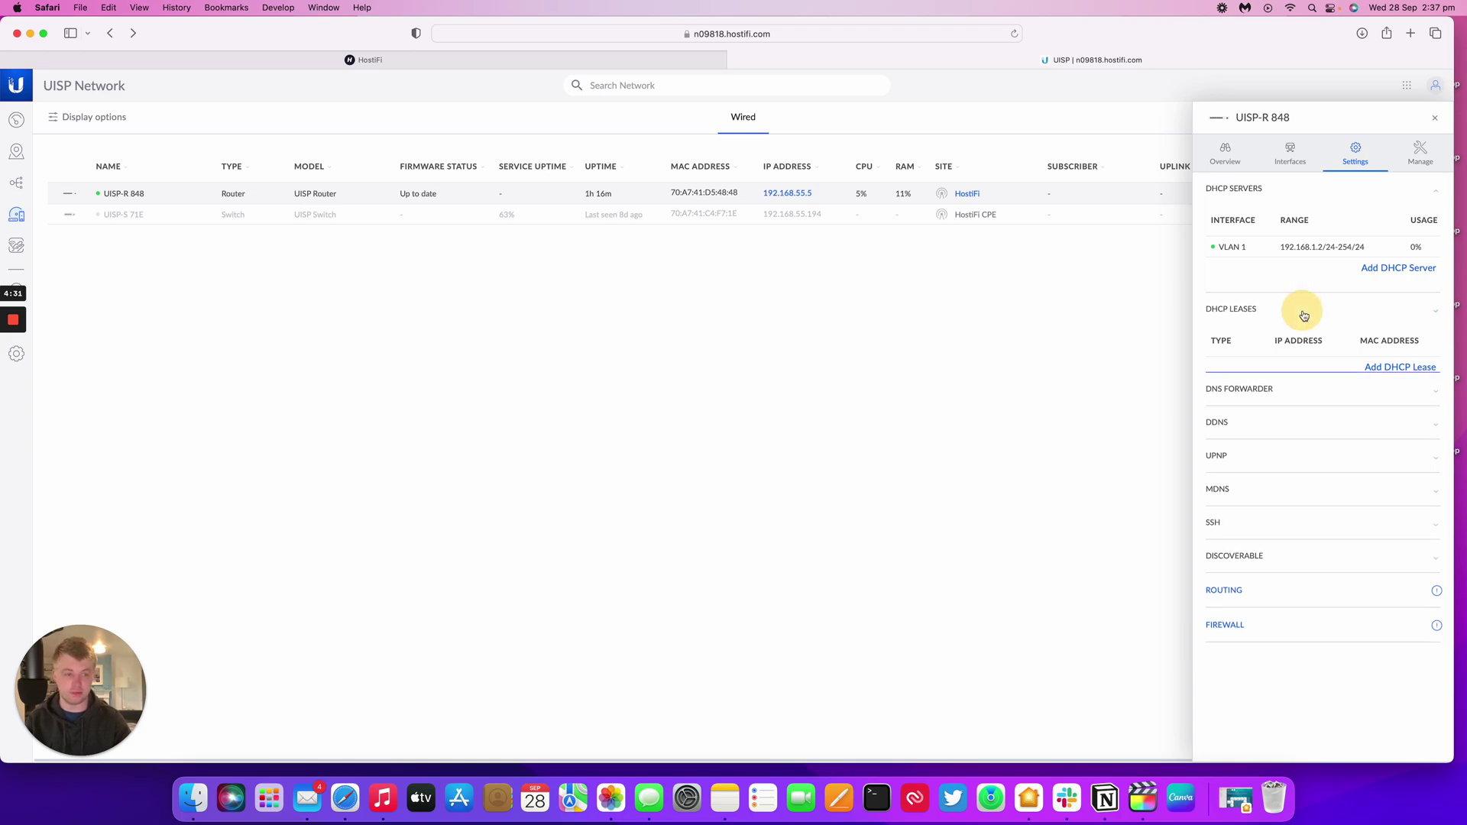
Inspect the MDNS and SSH settings, toggling SSH on then off, and show the Manage actions.
click(1266, 450)
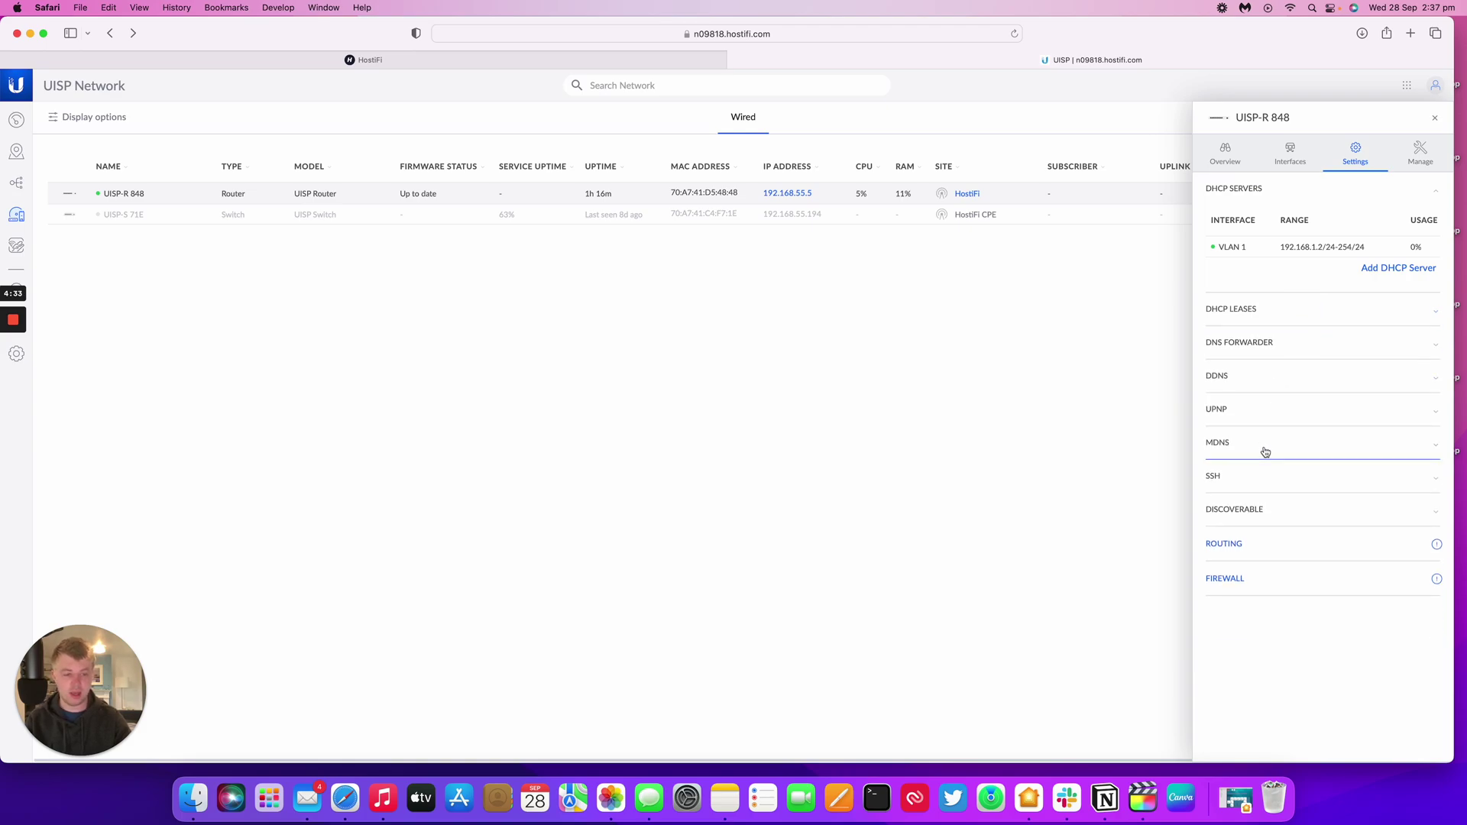
click(1277, 515)
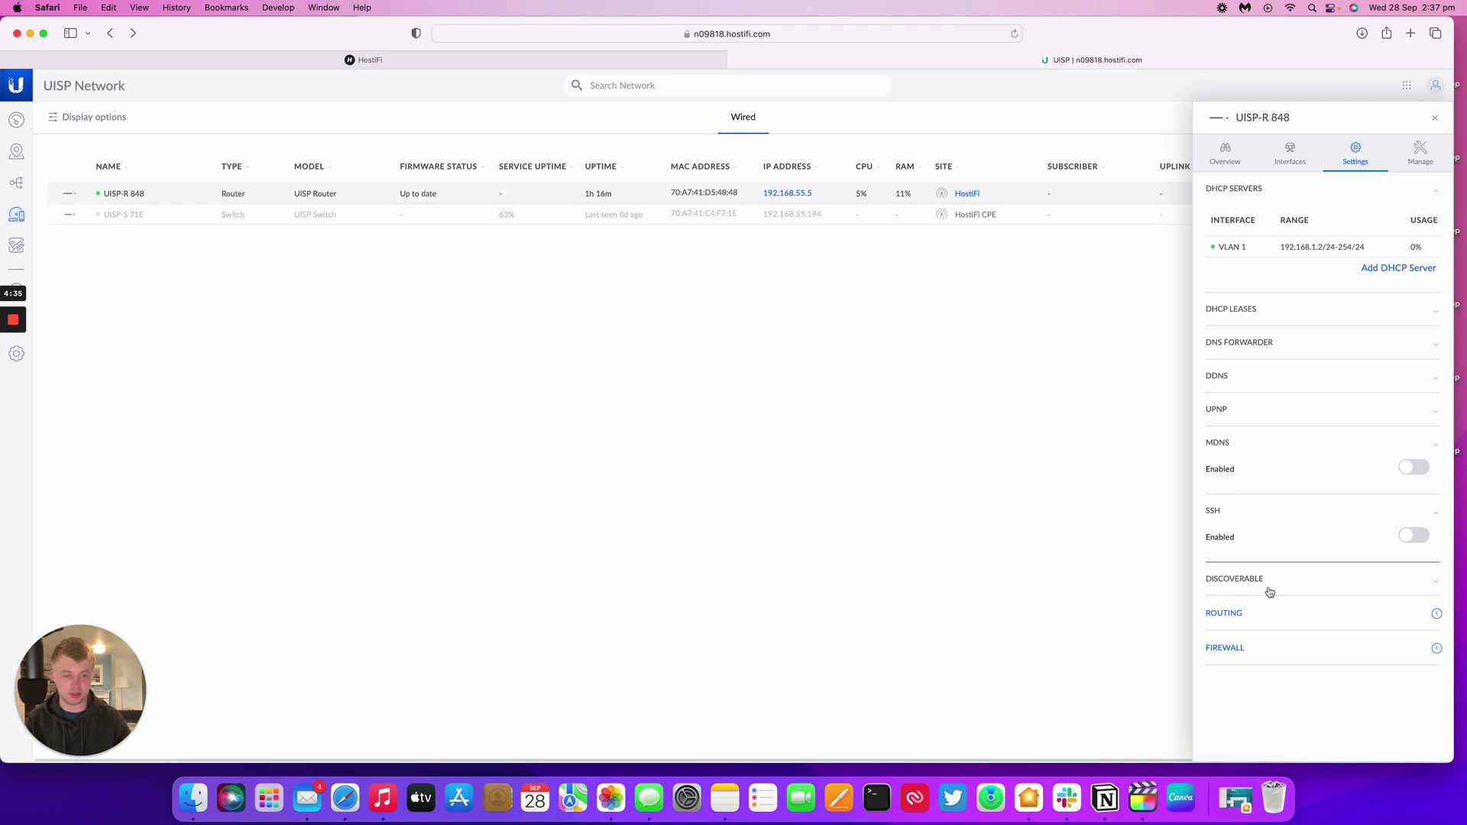
click(1410, 538)
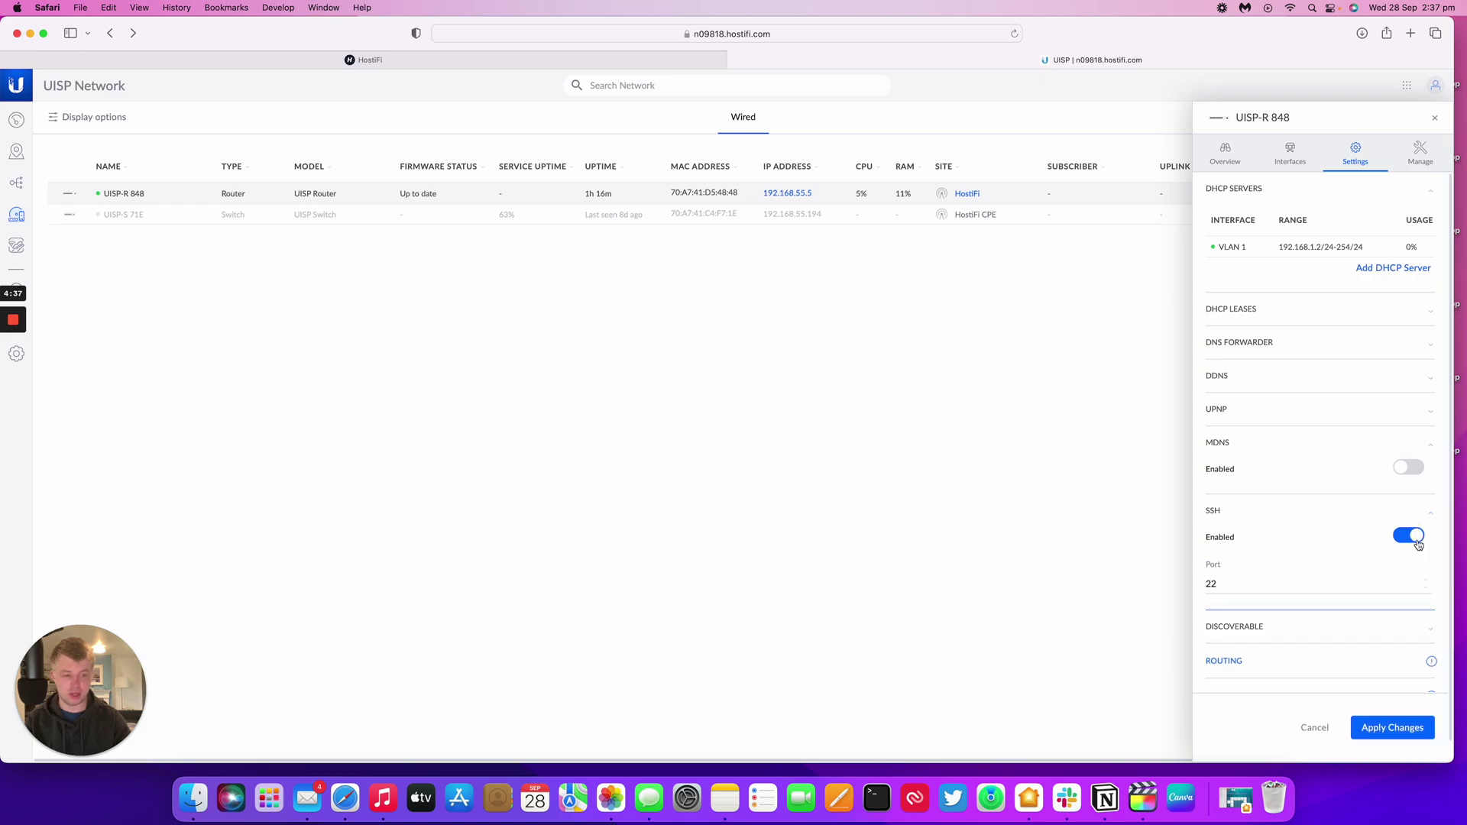
click(1410, 538)
click(1422, 151)
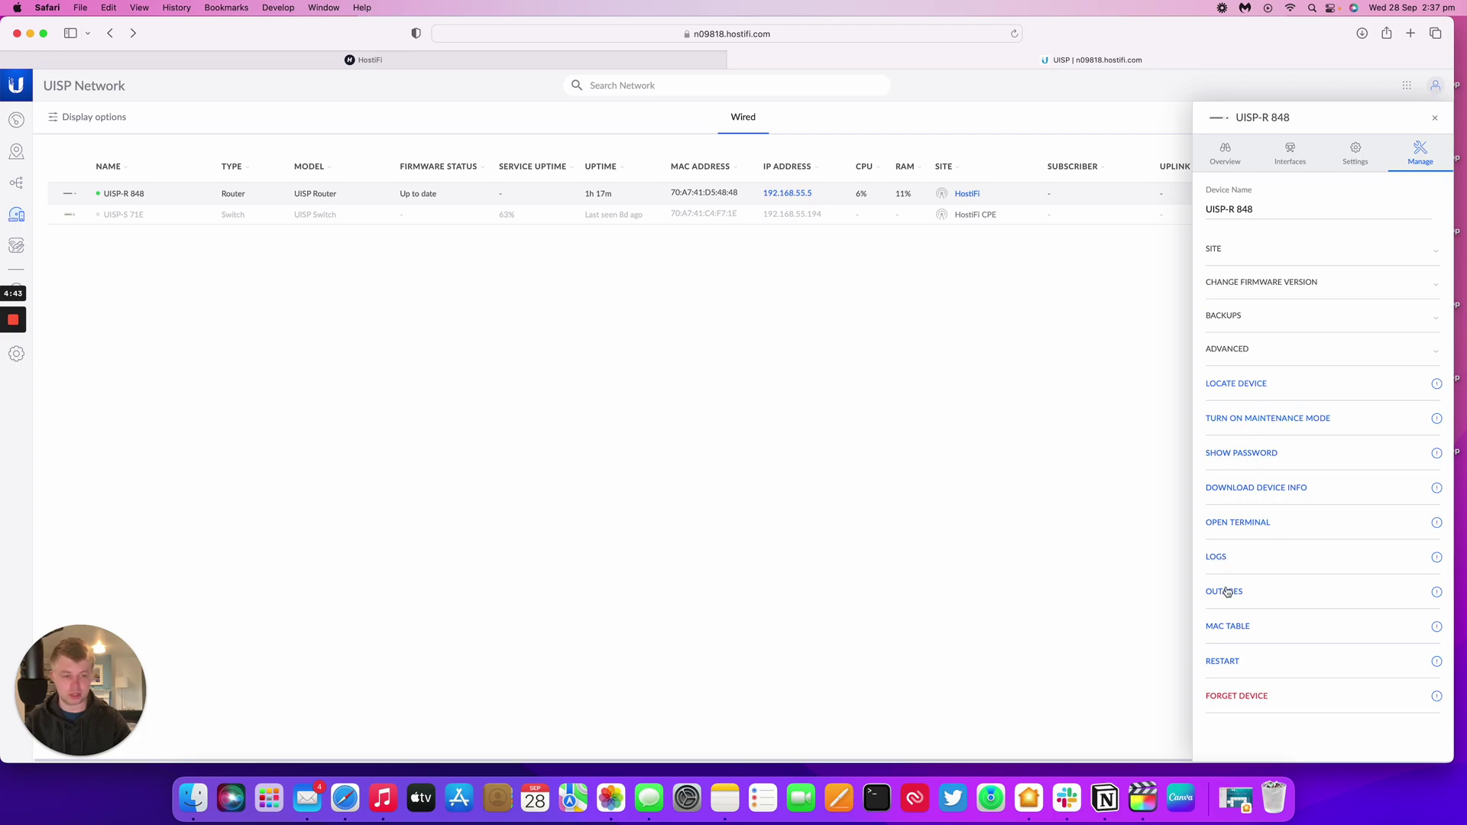
click(1238, 628)
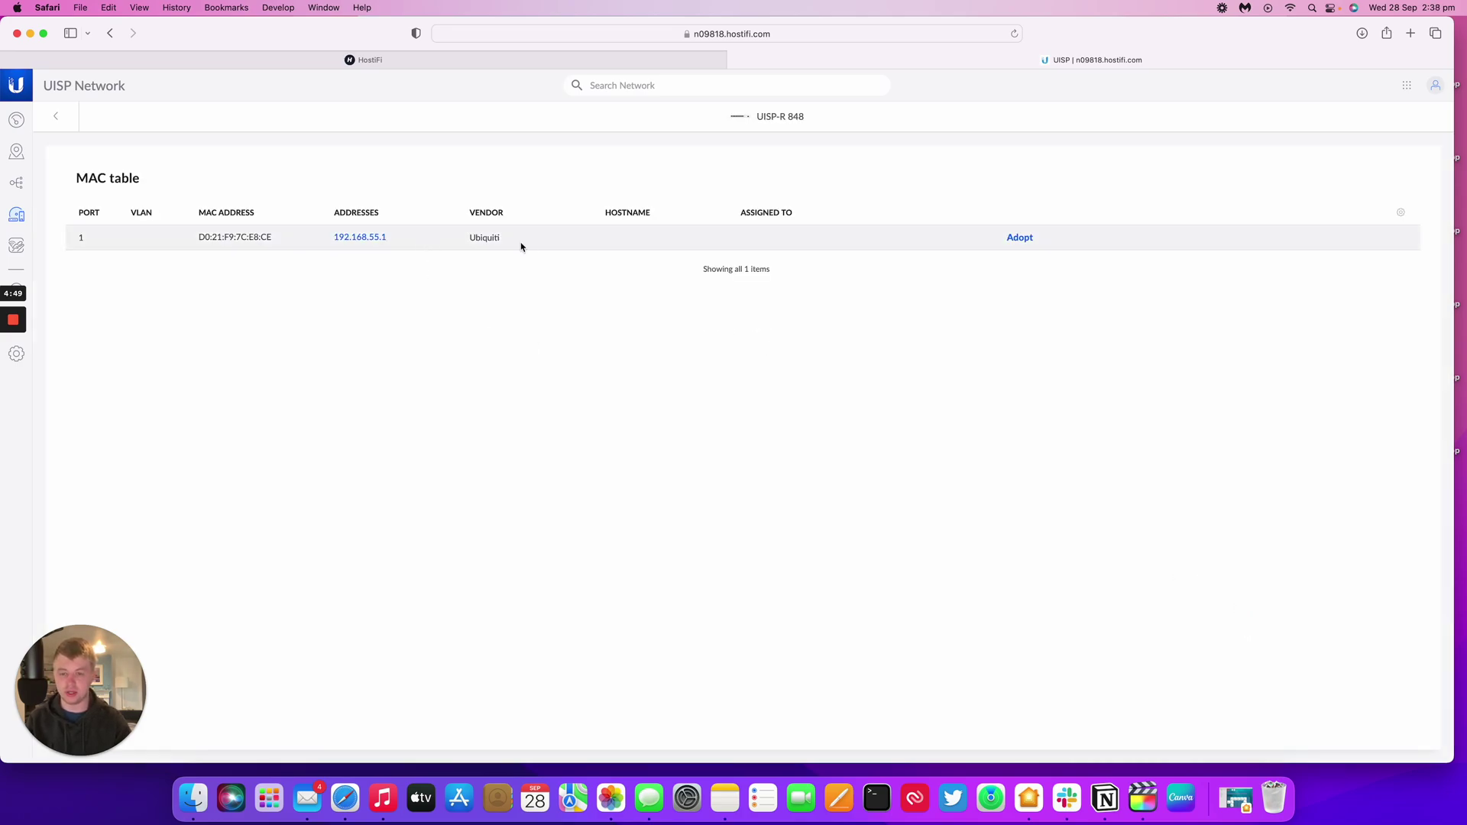
click(56, 116)
click(832, 195)
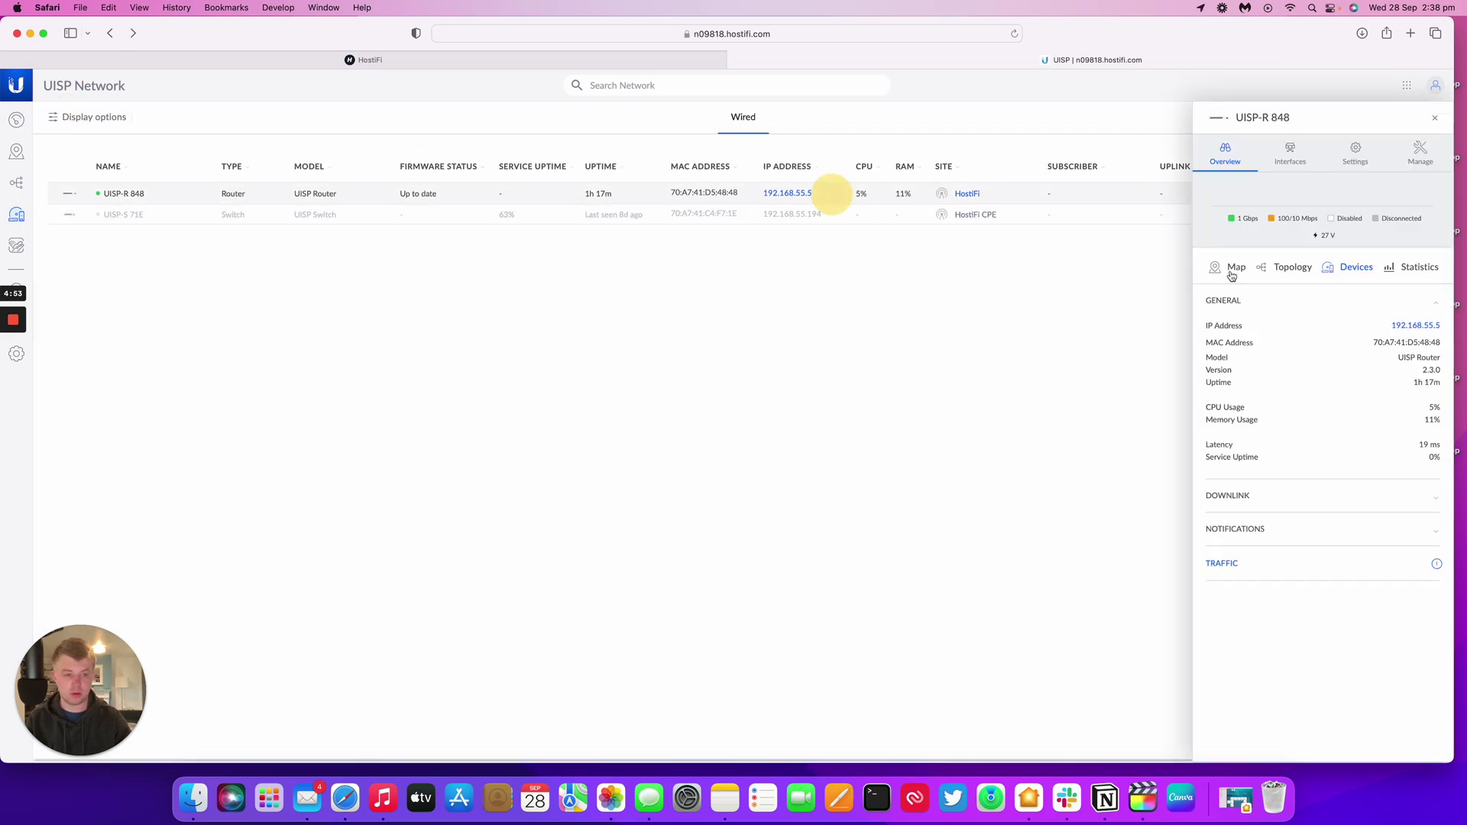
click(1410, 148)
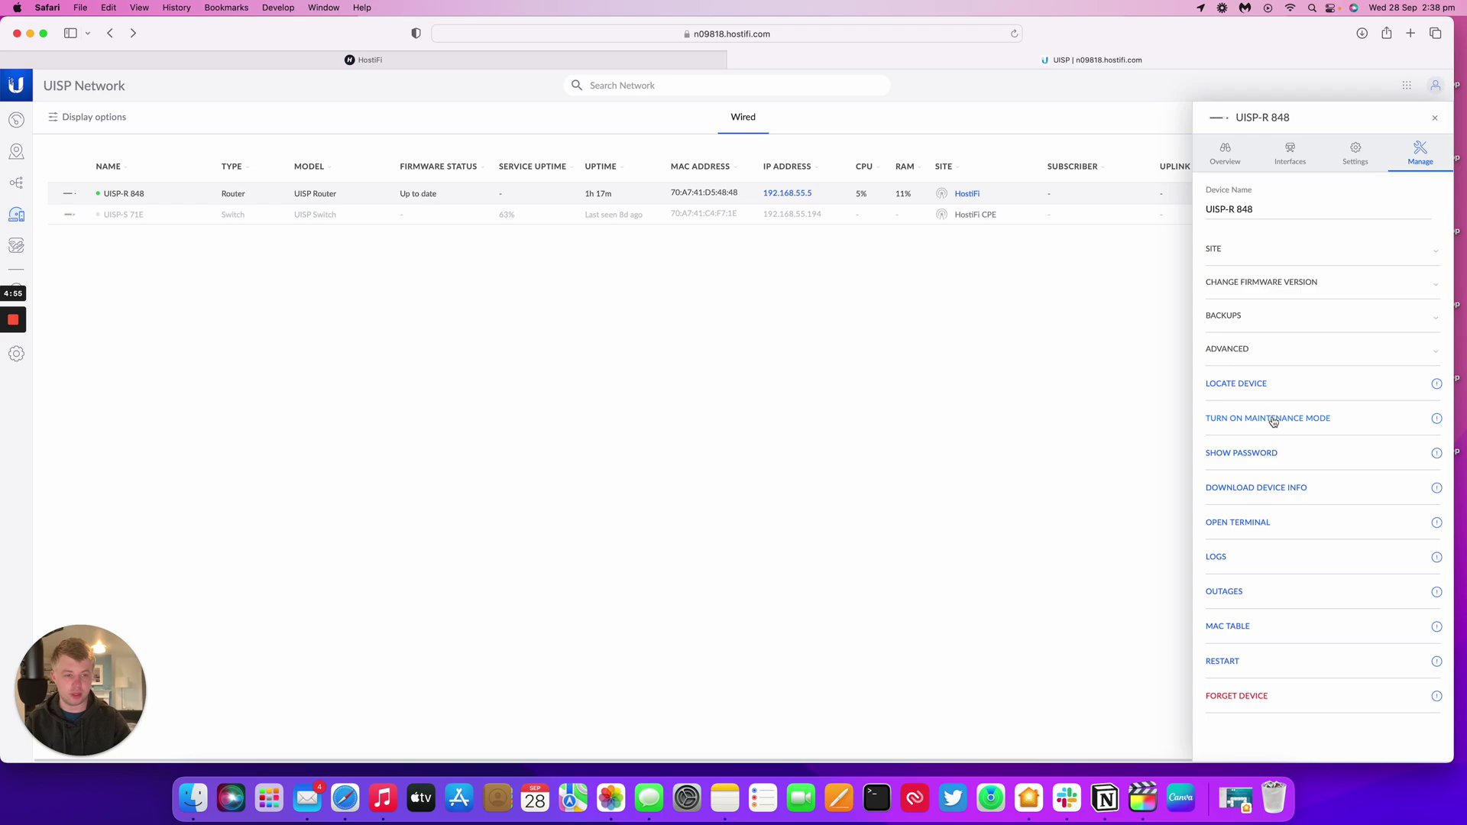
click(1232, 523)
Move the UISP-R 848 terminal window, close the session, and return to its Settings sections.
drag(740, 256, 685, 243)
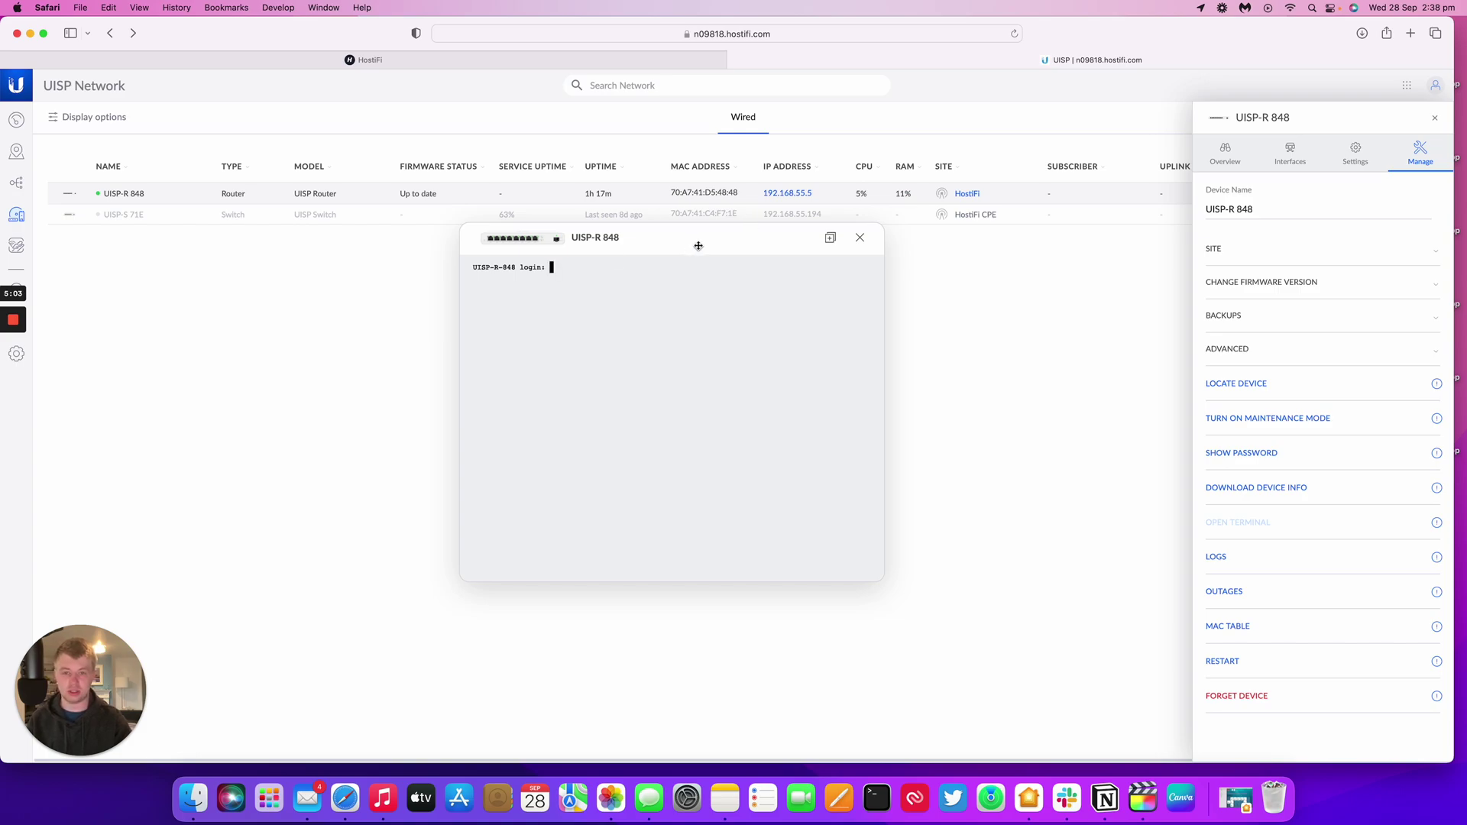
click(860, 237)
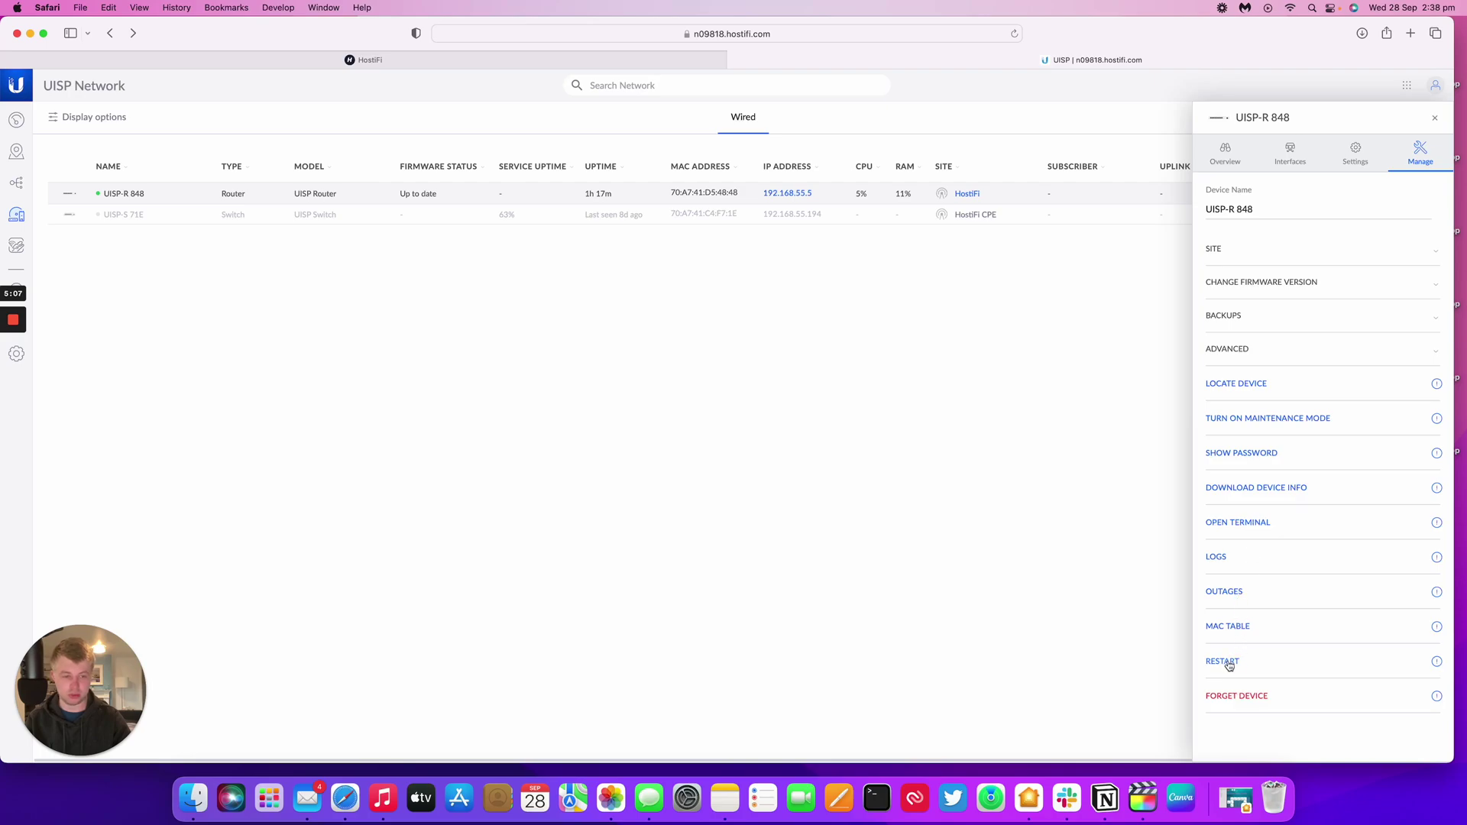
click(1357, 147)
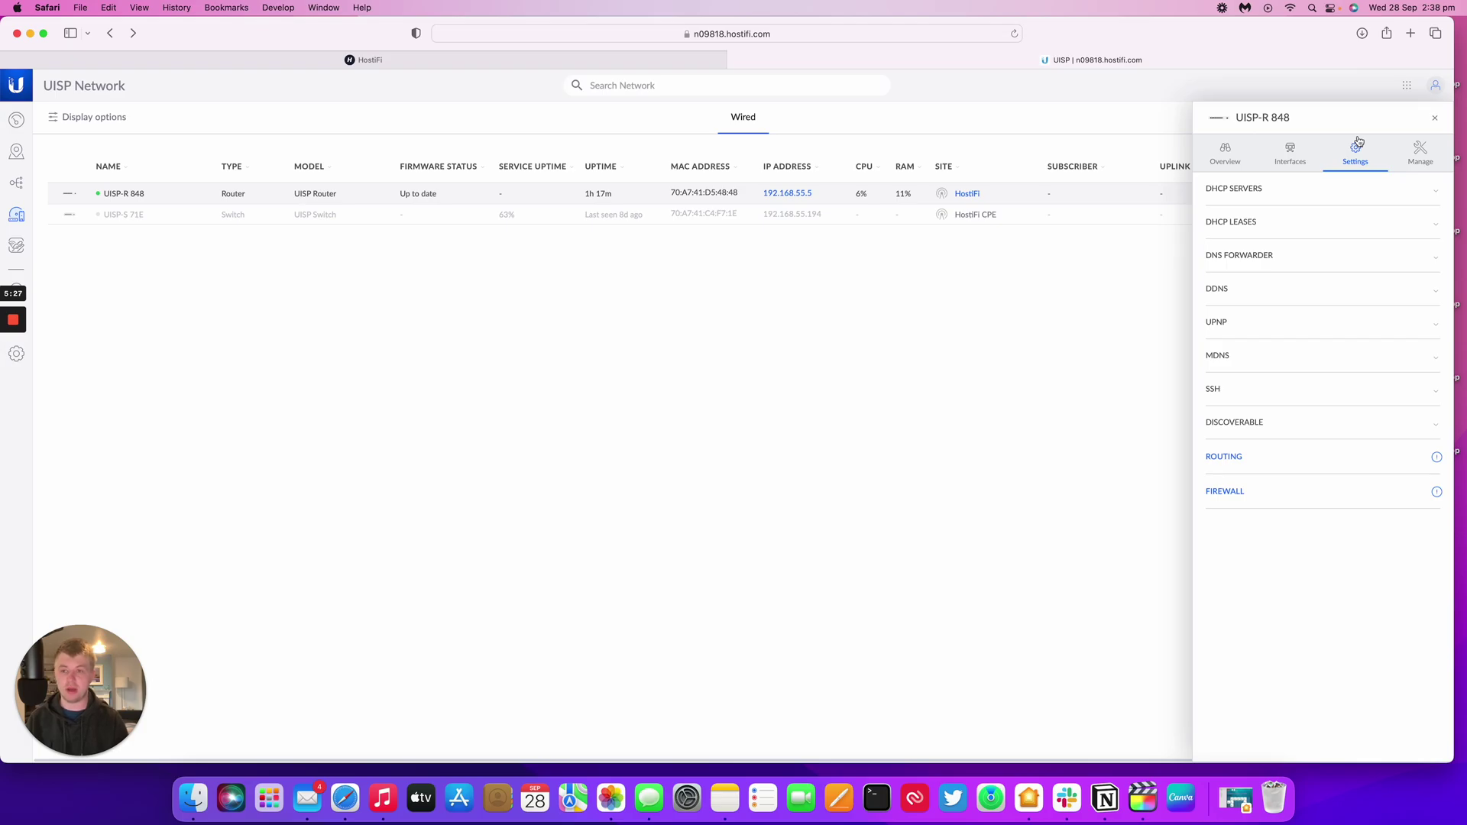
Return to the HostiFi 'First look at the UISP Router' article and open its support chat panel.
click(489, 60)
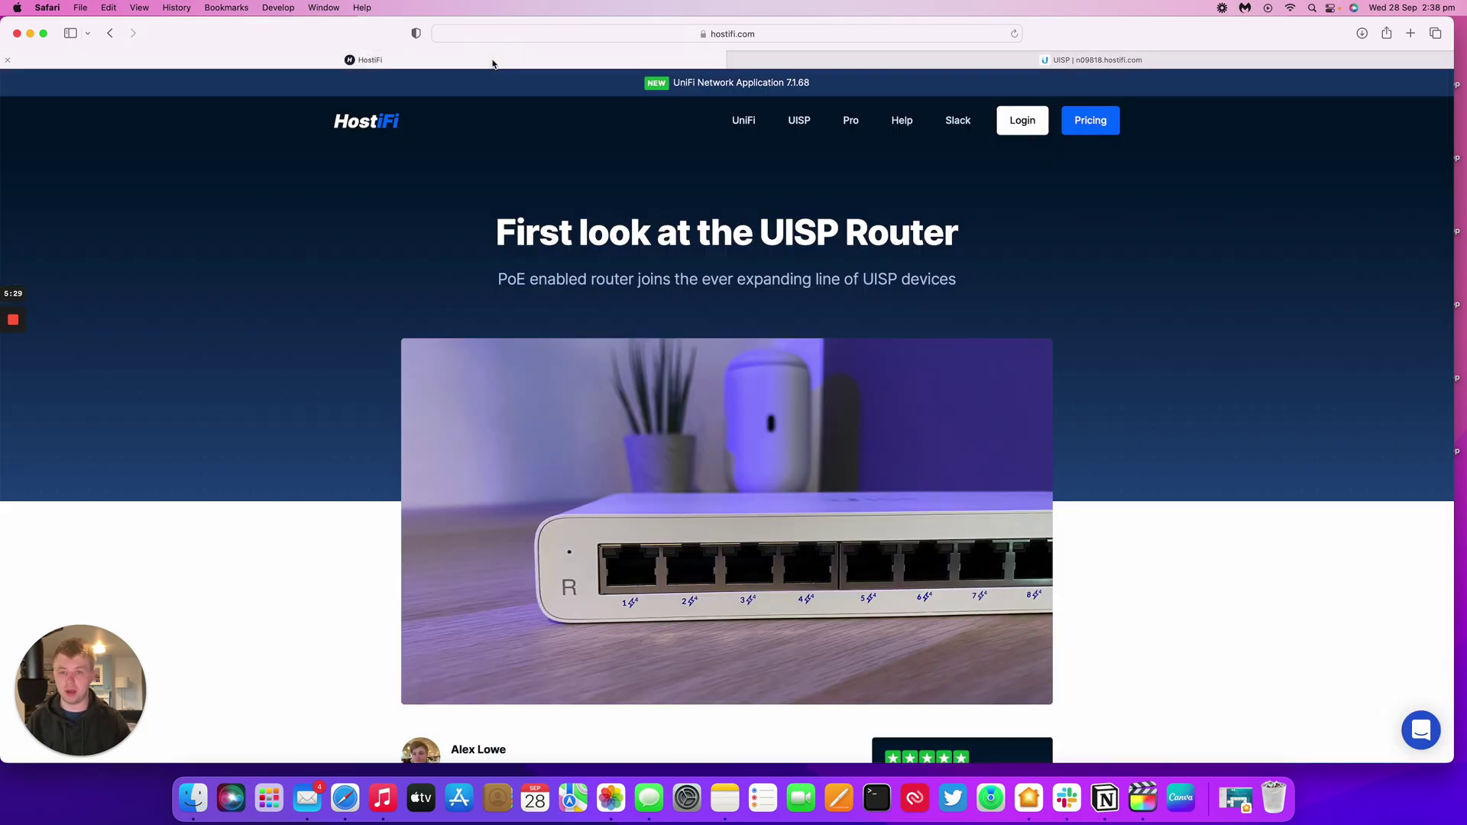
scroll(556, 147, down, 1)
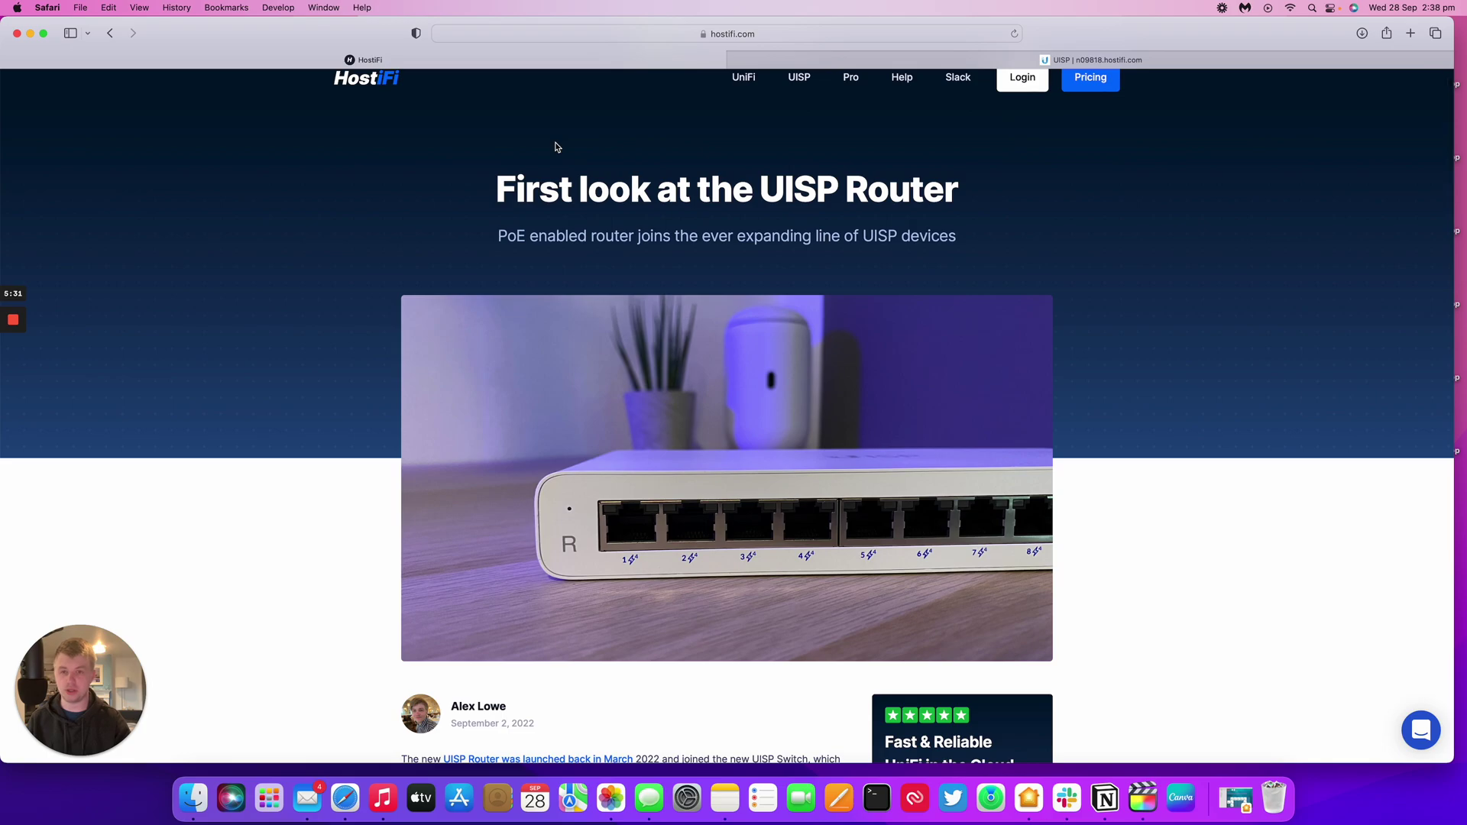
scroll(556, 146, up, 1)
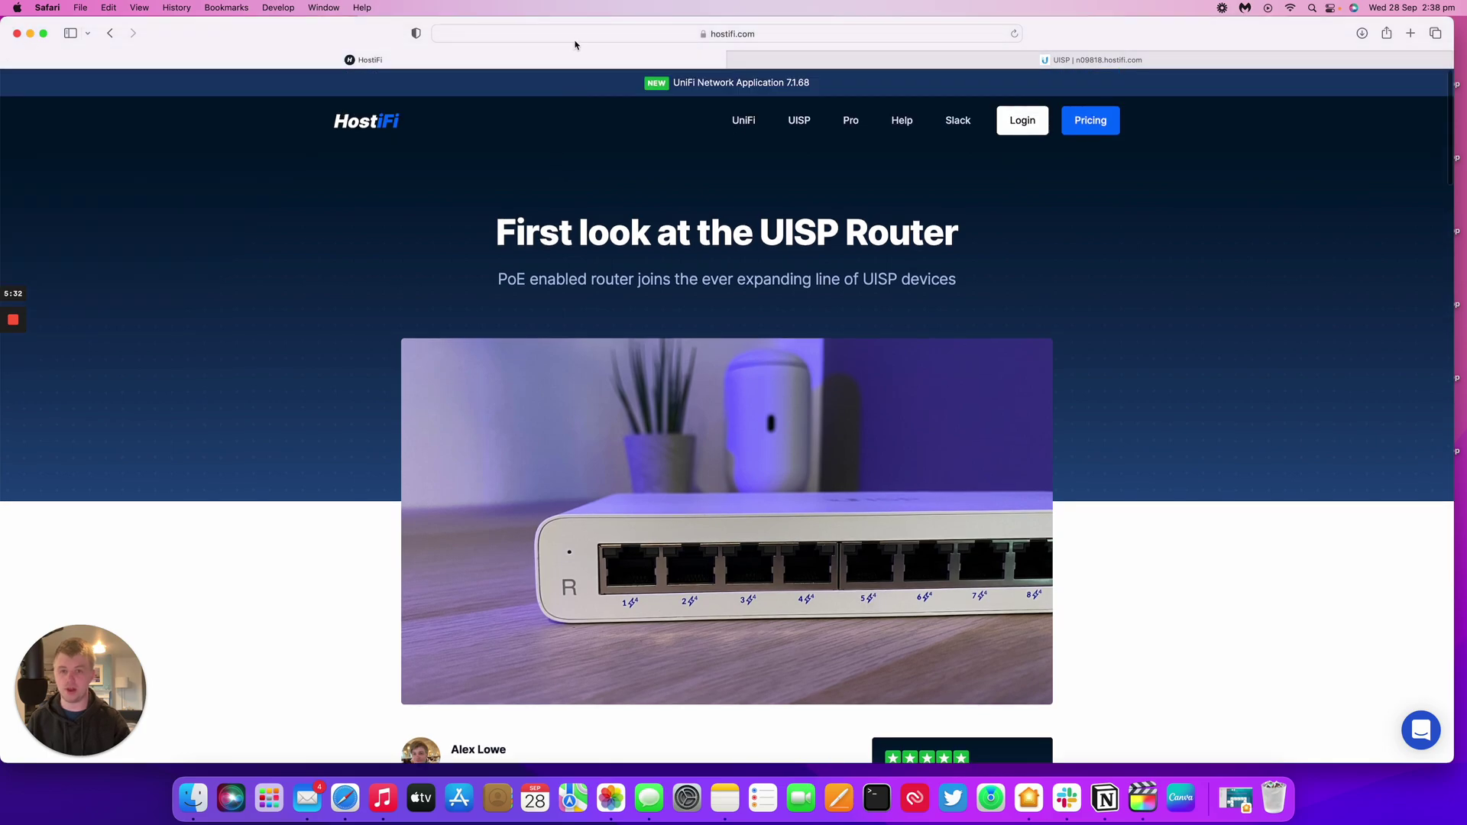
click(1424, 731)
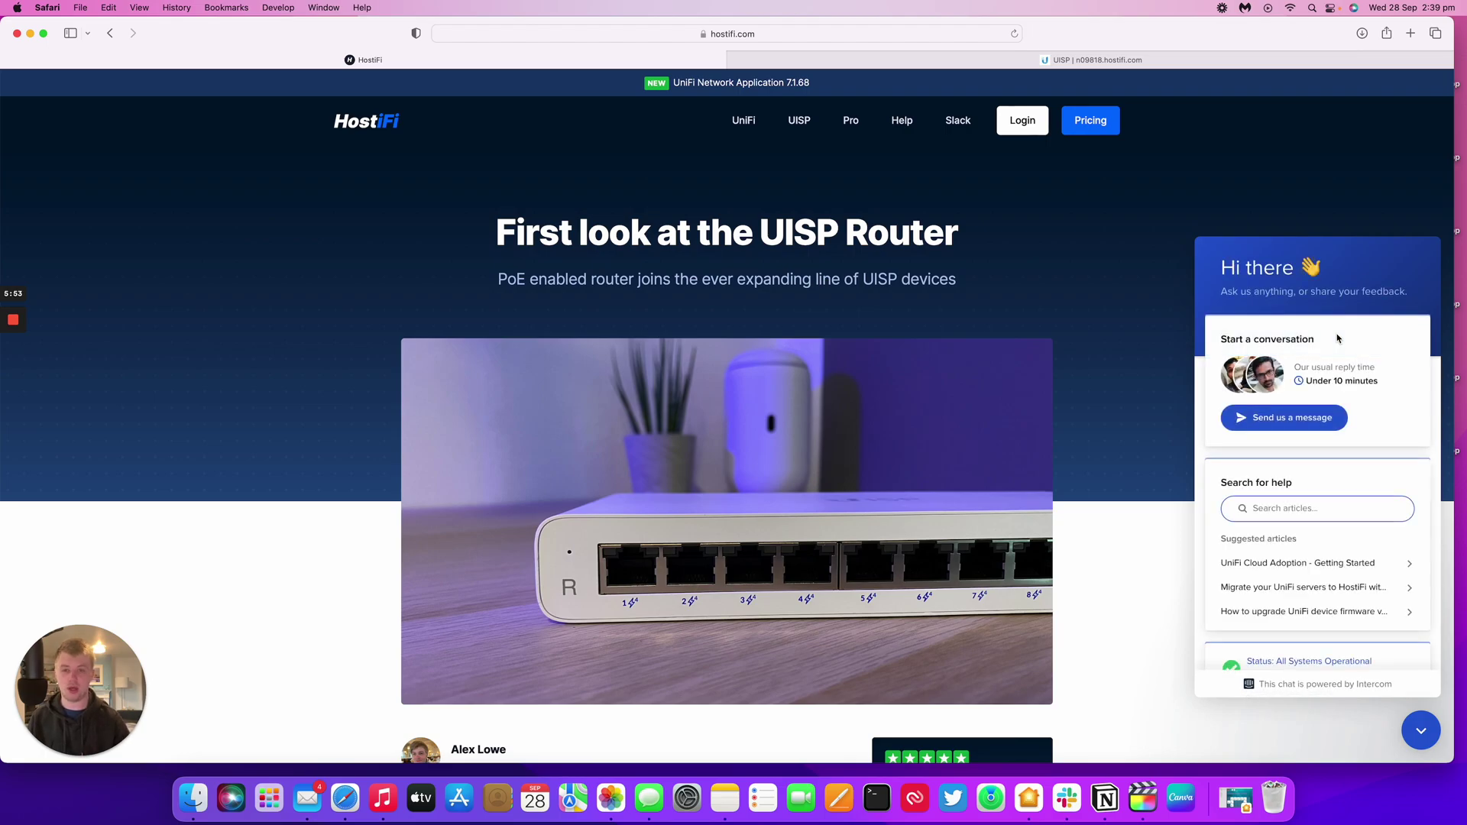
click(1309, 188)
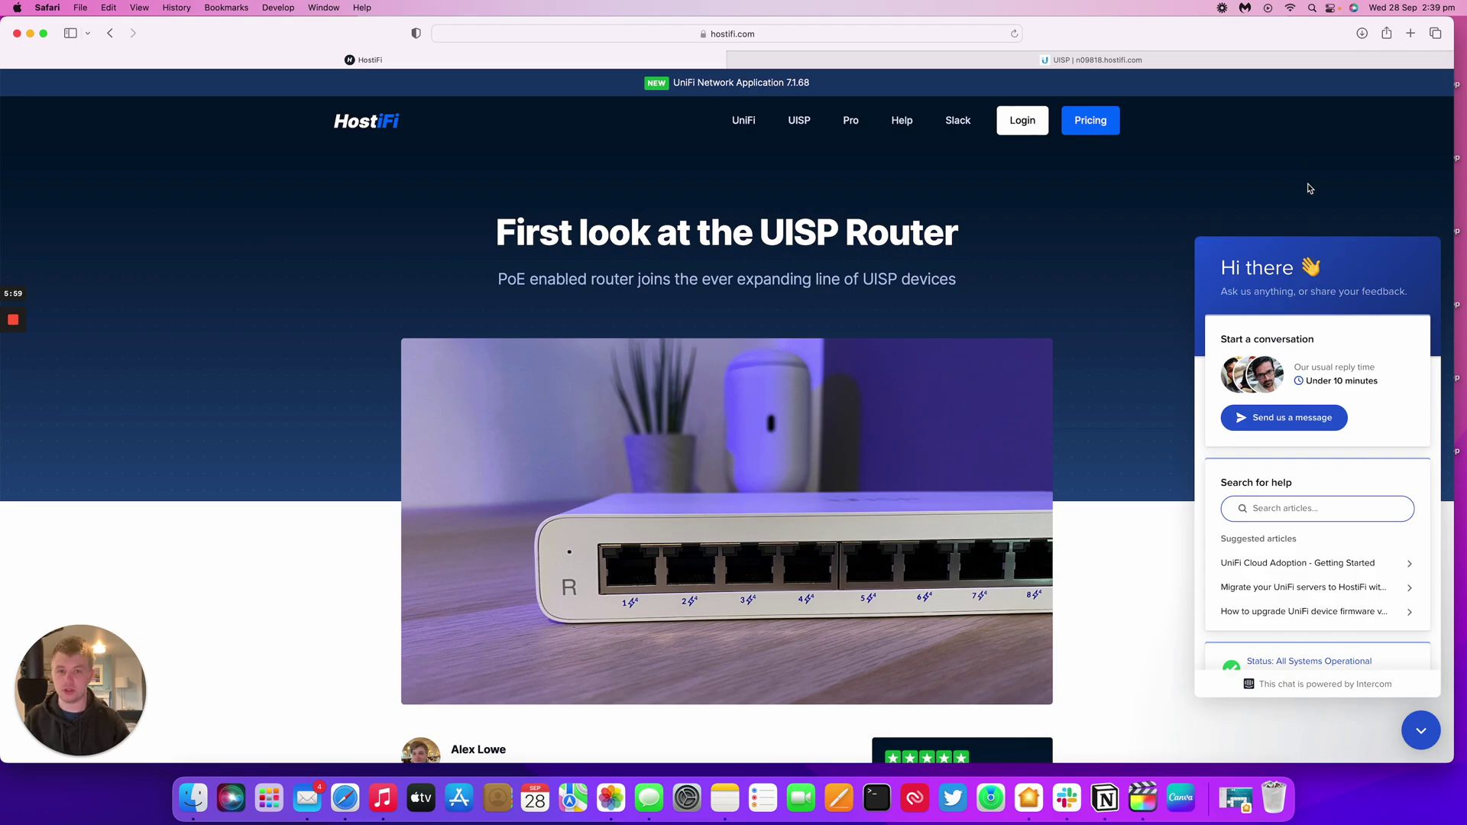